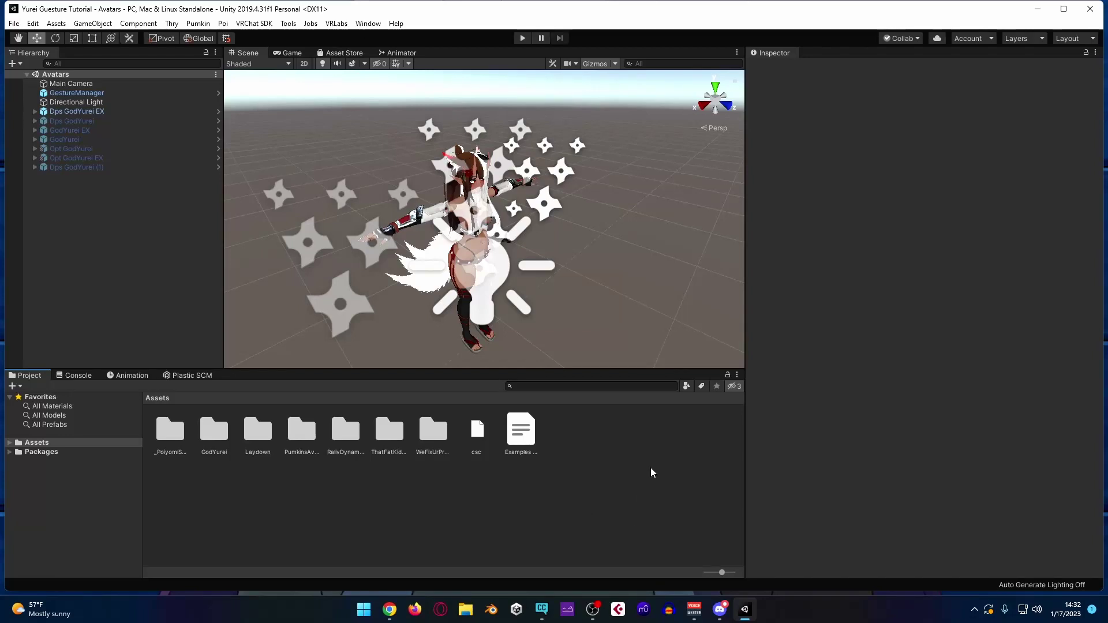
Step: Orbit and zoom the Scene view so it faces the Dps GodYurei EX avatar
scroll(628, 242, down, 1)
scroll(606, 247, up, 1)
scroll(608, 243, up, 2)
right_drag(568, 285, 292, 221)
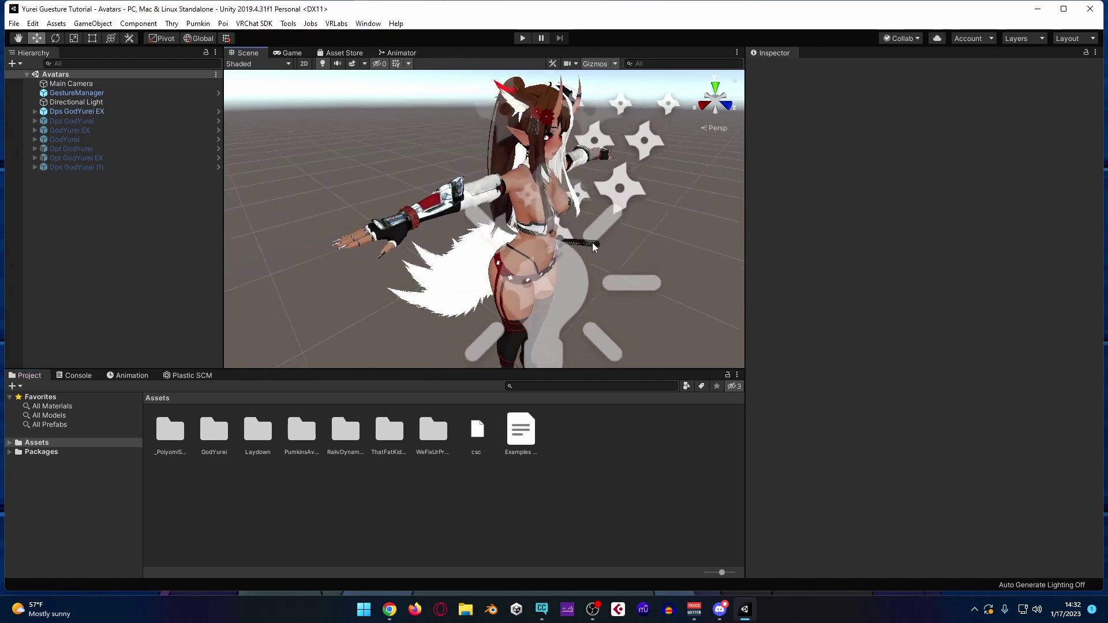
right_drag(436, 282, 450, 300)
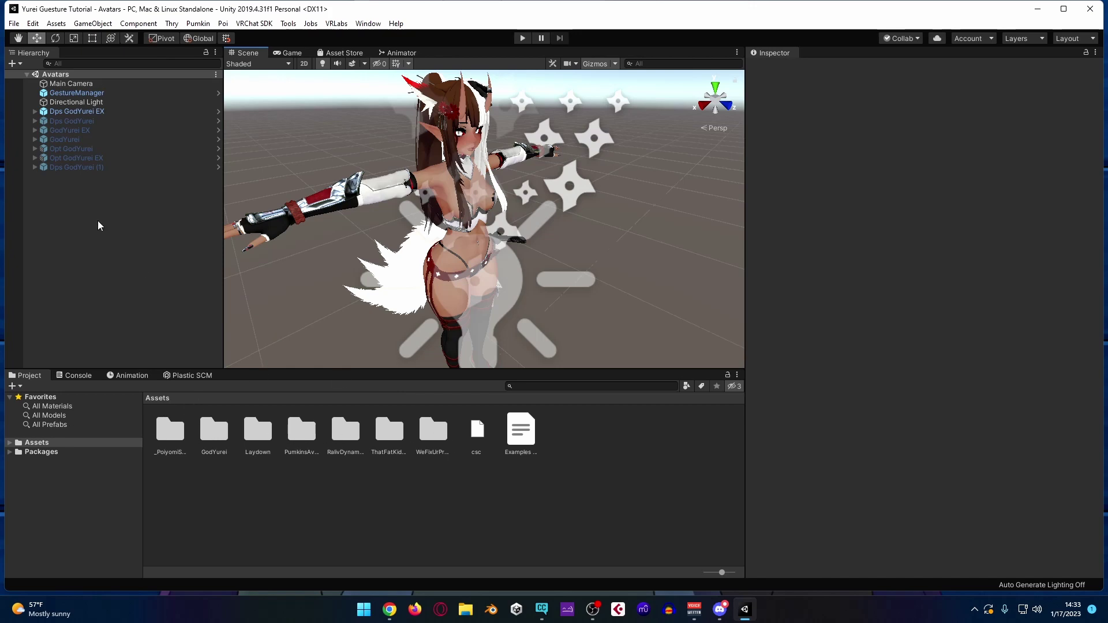
Step: Swap the avatar's Action playable layer from GYr_Action to ActionLayer_Laydown_Pose-Multiple
click(116, 111)
scroll(981, 329, down, 5)
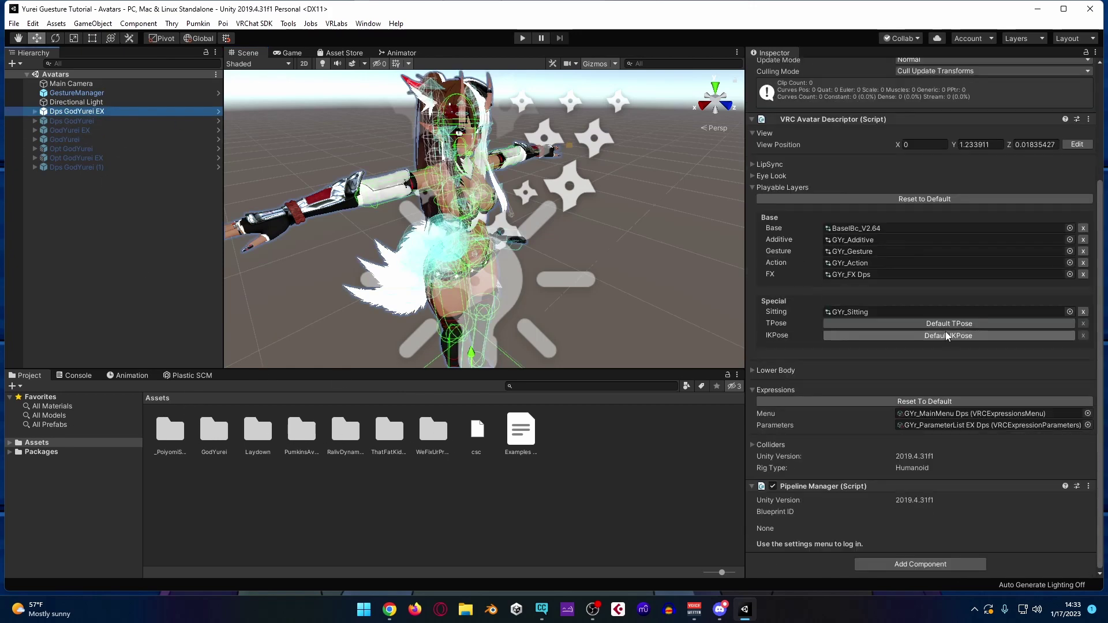
click(1069, 263)
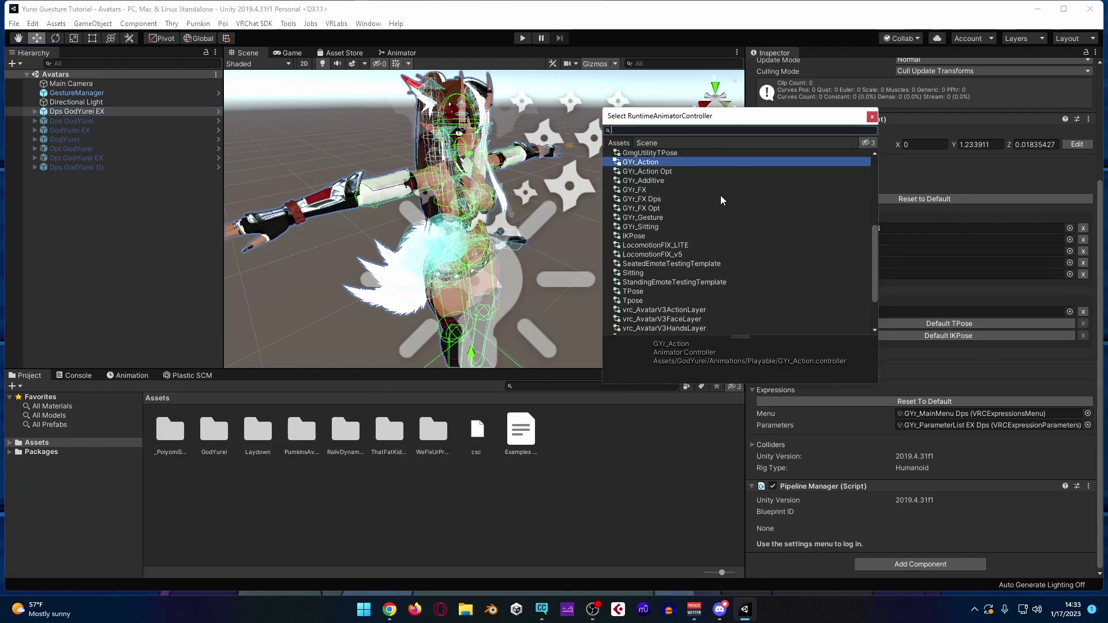
scroll(707, 197, down, 3)
scroll(701, 194, down, 2)
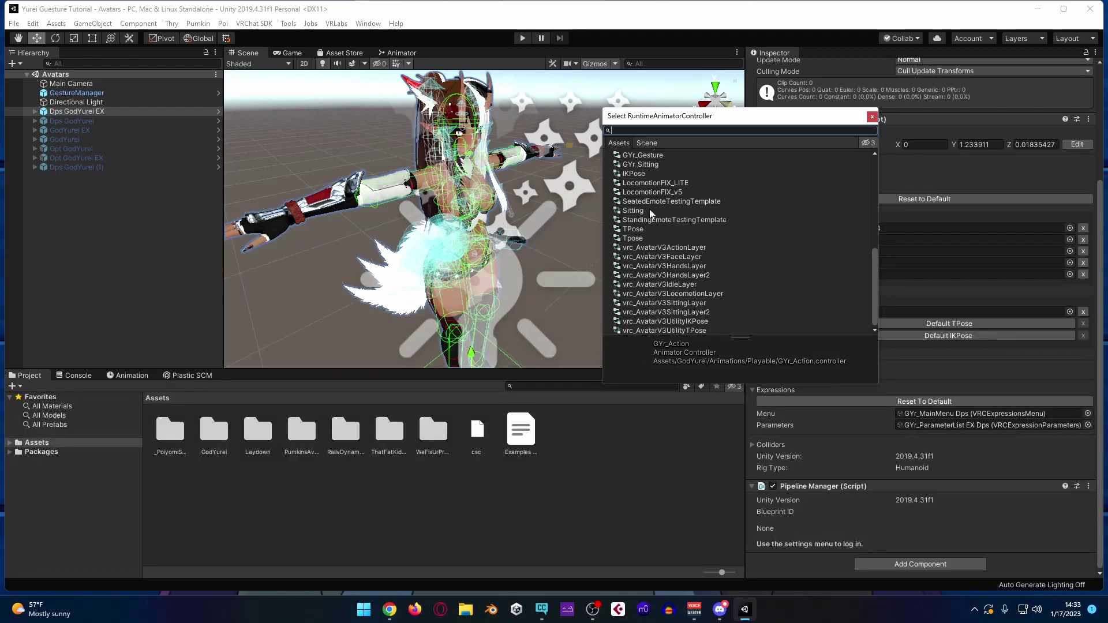
scroll(652, 210, up, 10)
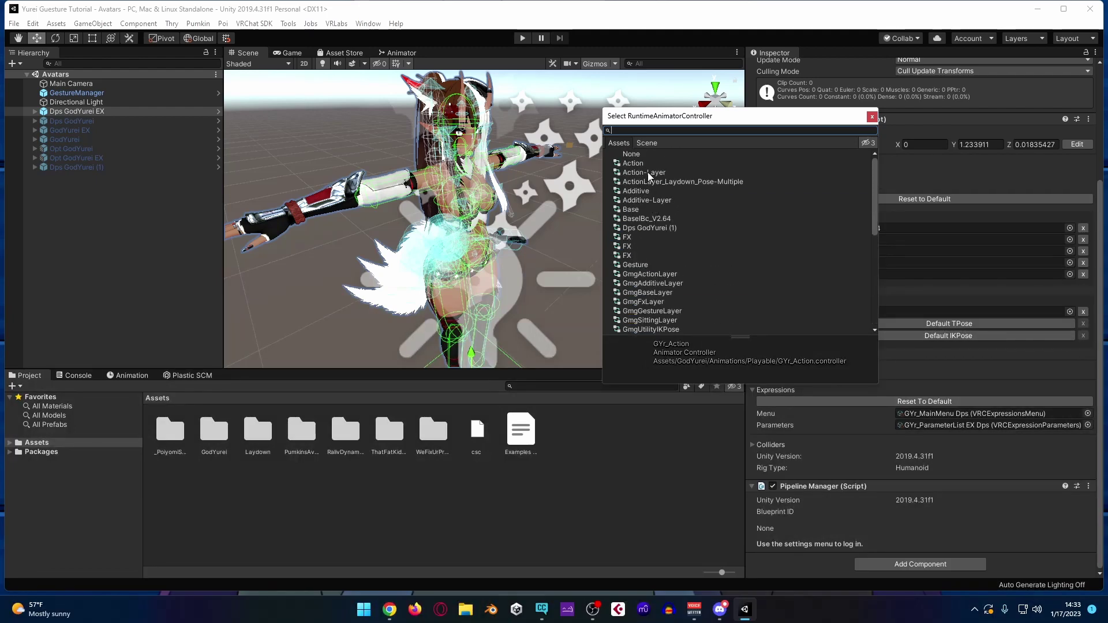
click(656, 182)
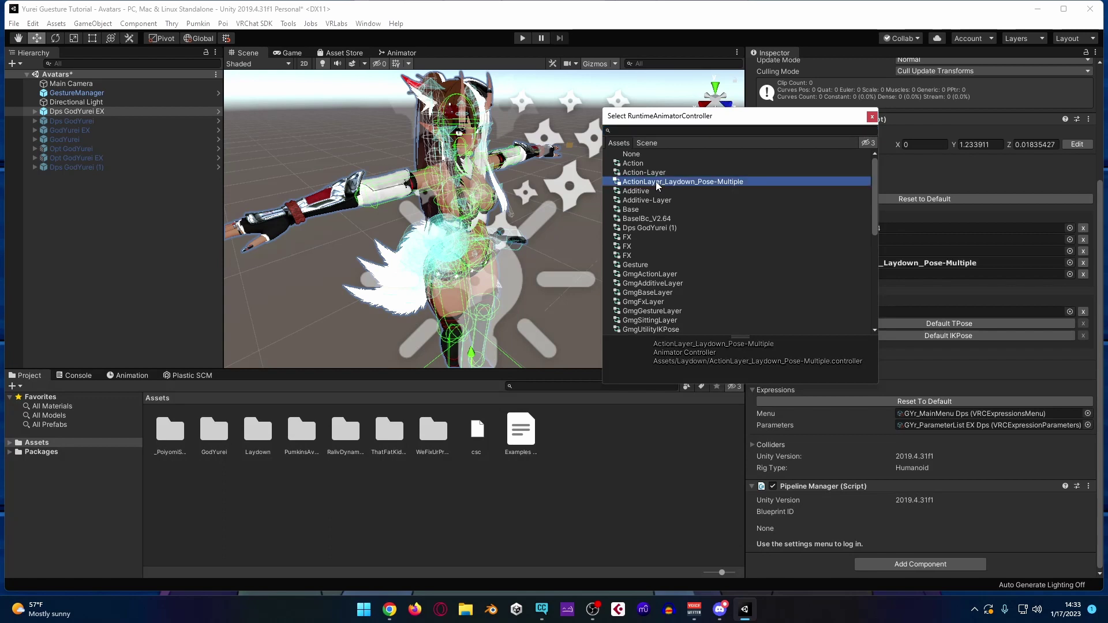
click(871, 120)
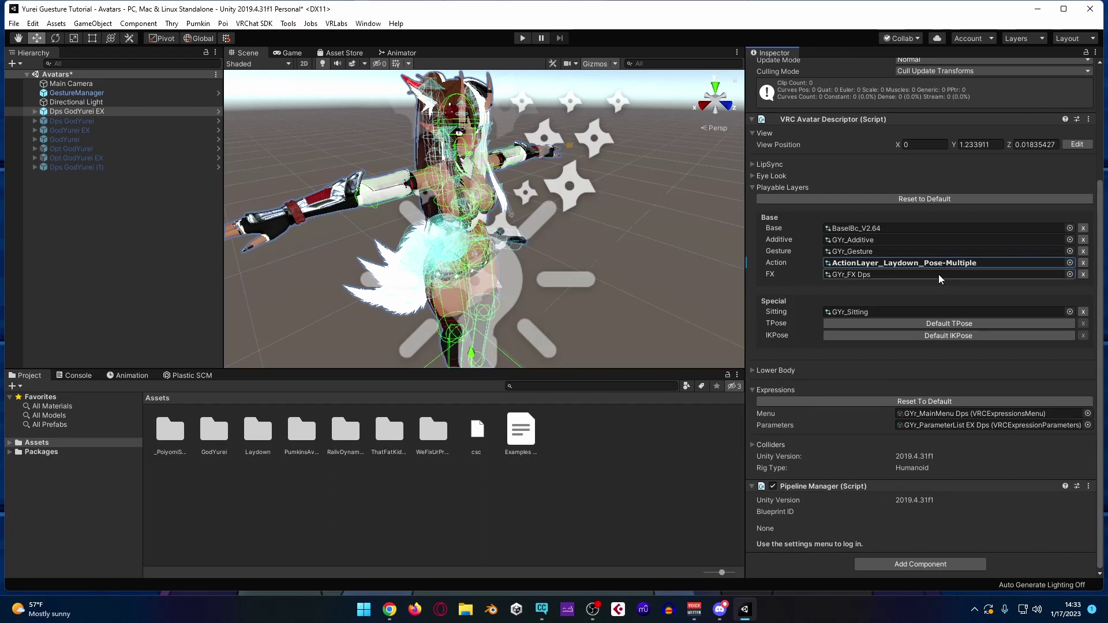
Step: Select GYr_Gesture's Right Hand layer states, including Thumbs Up but not Entry or Exit, then reselect the avatar
double_click(927, 253)
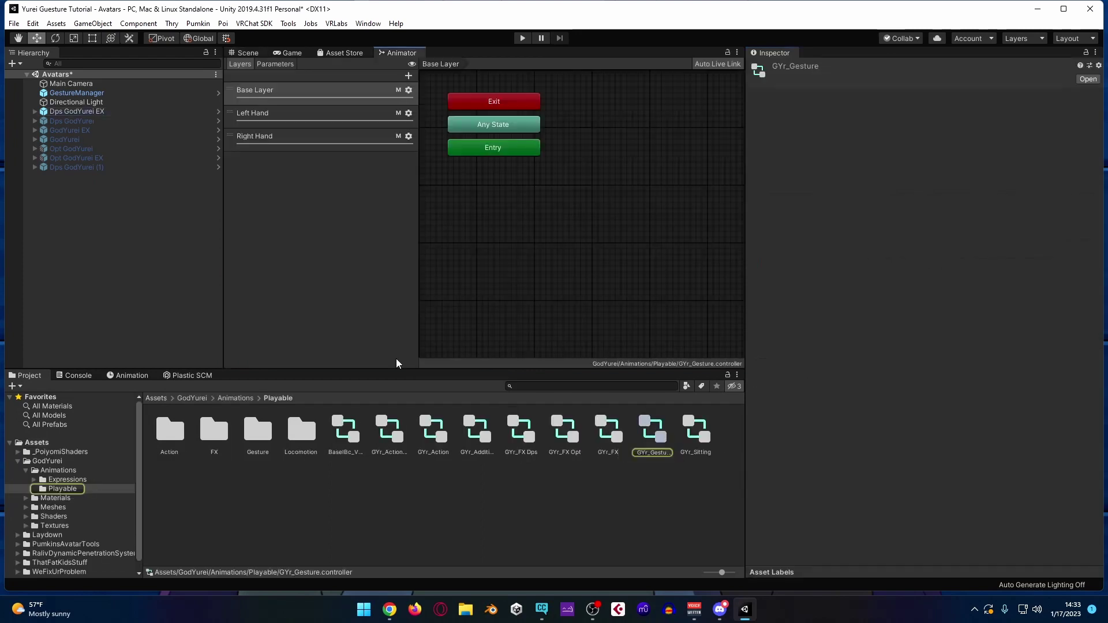
click(332, 137)
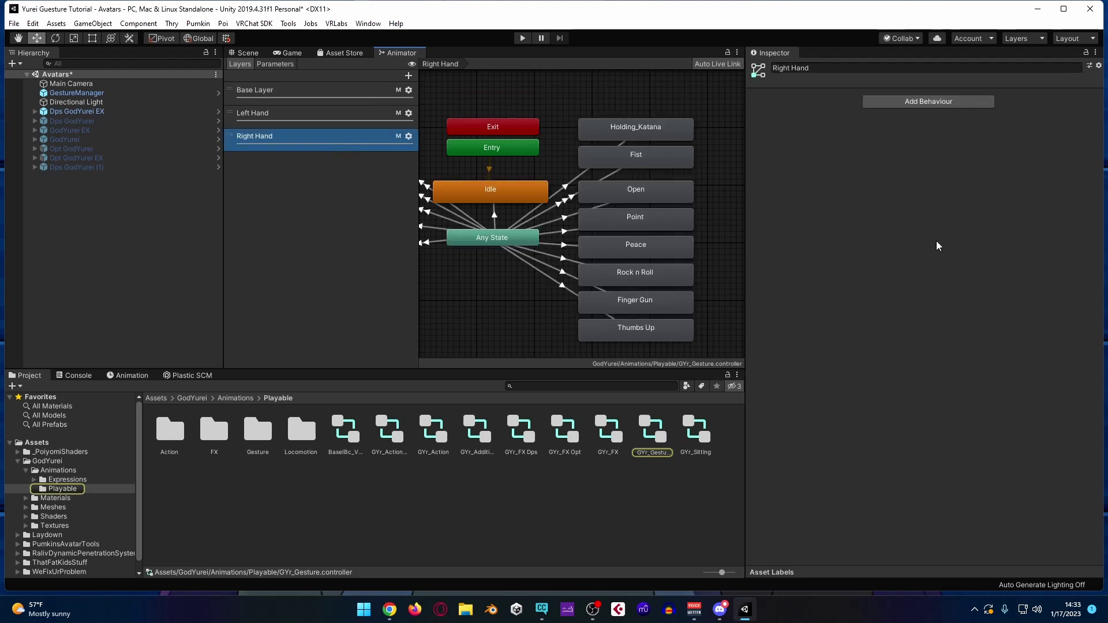
scroll(486, 283, down, 3)
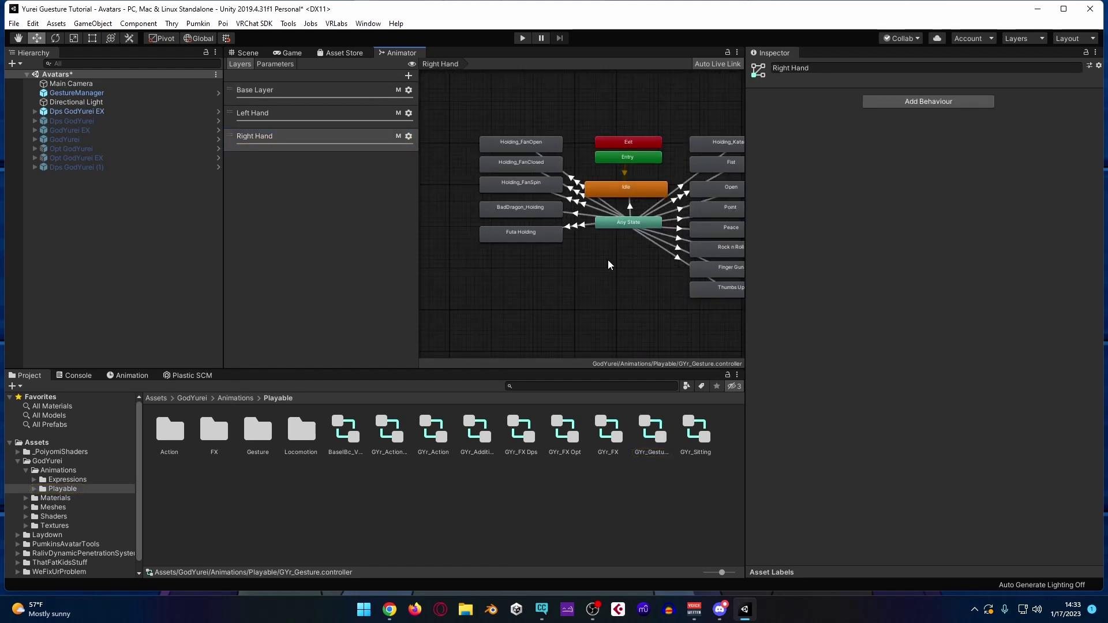
drag(645, 319, 437, 119)
click(557, 148)
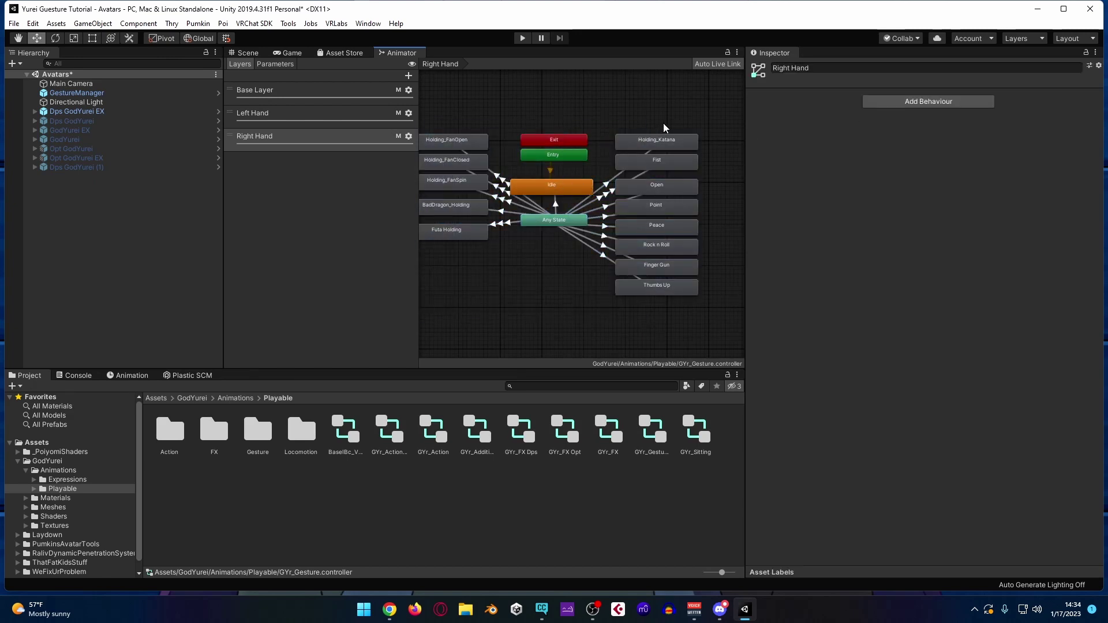
drag(662, 123, 469, 286)
ctrl+click(660, 292)
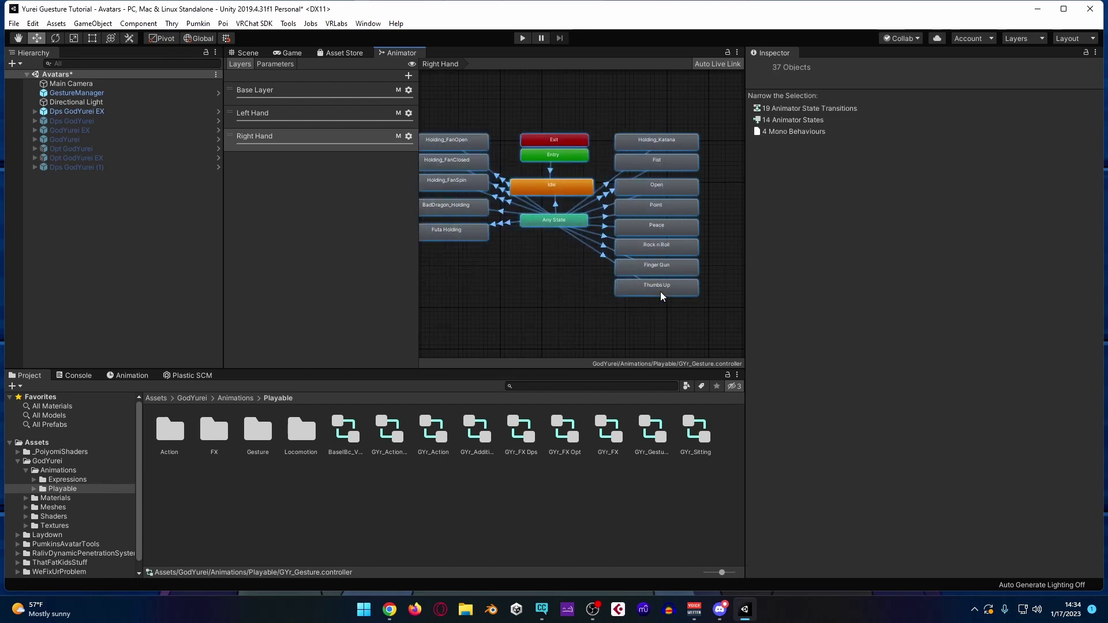
ctrl+click(555, 155)
ctrl+click(555, 139)
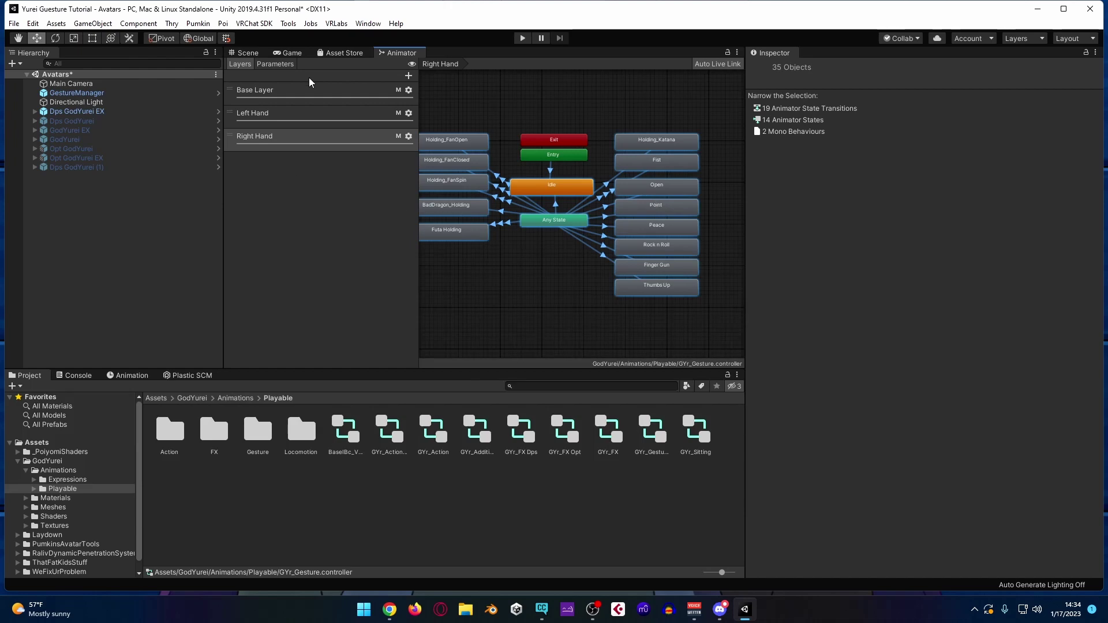
click(259, 53)
click(76, 112)
Step: Replace the Laydown controller's original Right Hand pose states with the copied gesture states
double_click(953, 413)
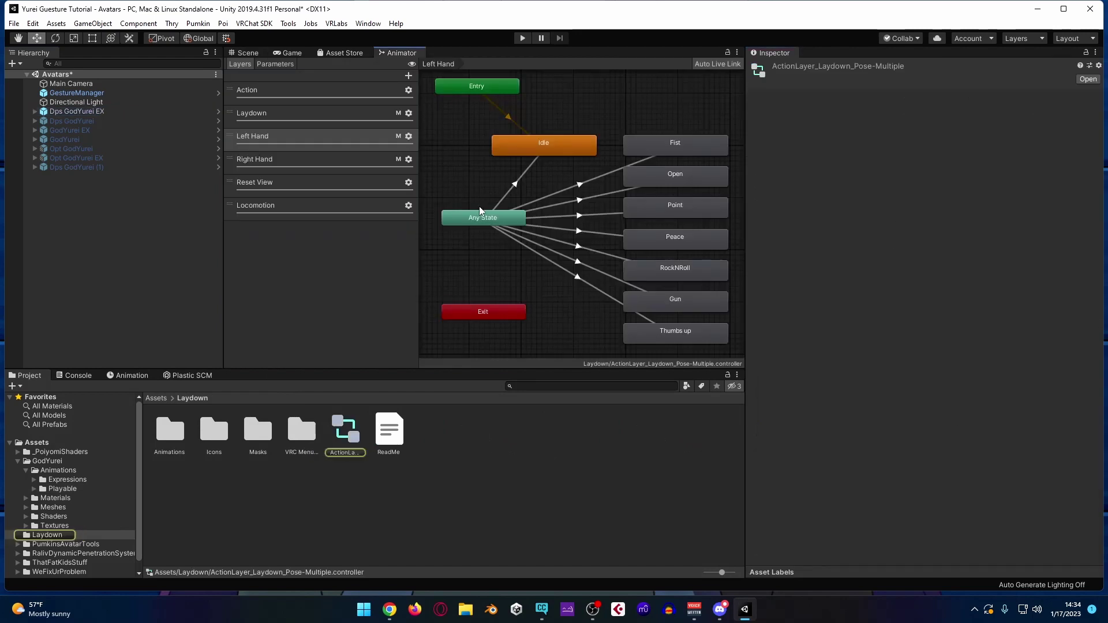
click(279, 162)
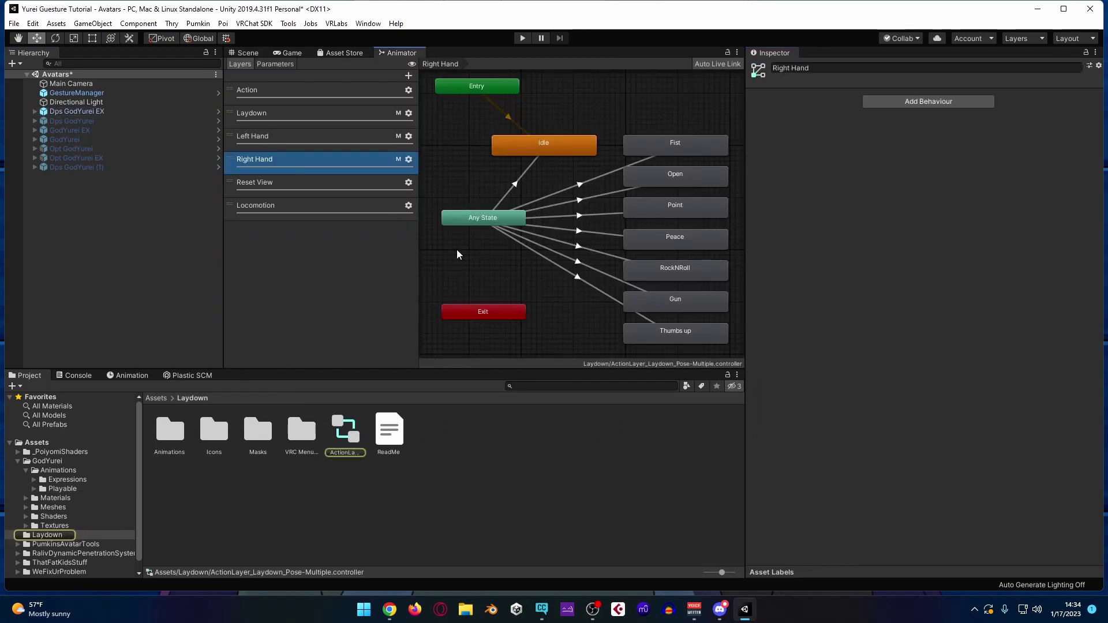
scroll(552, 252, down, 3)
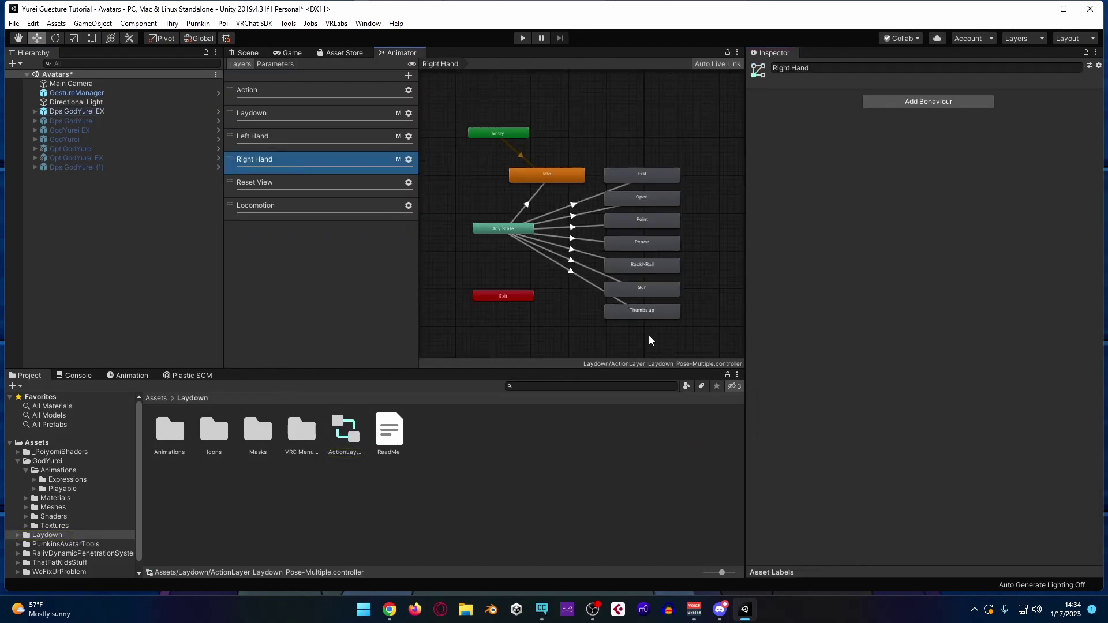
drag(649, 337, 577, 172)
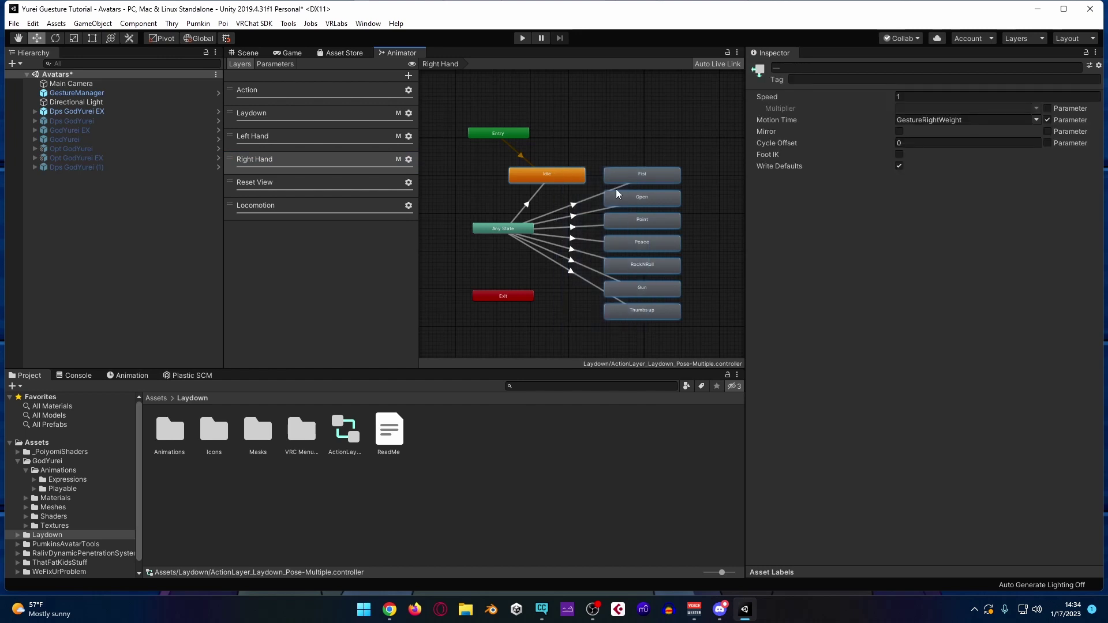
key(Delete)
key(ctrl+z)
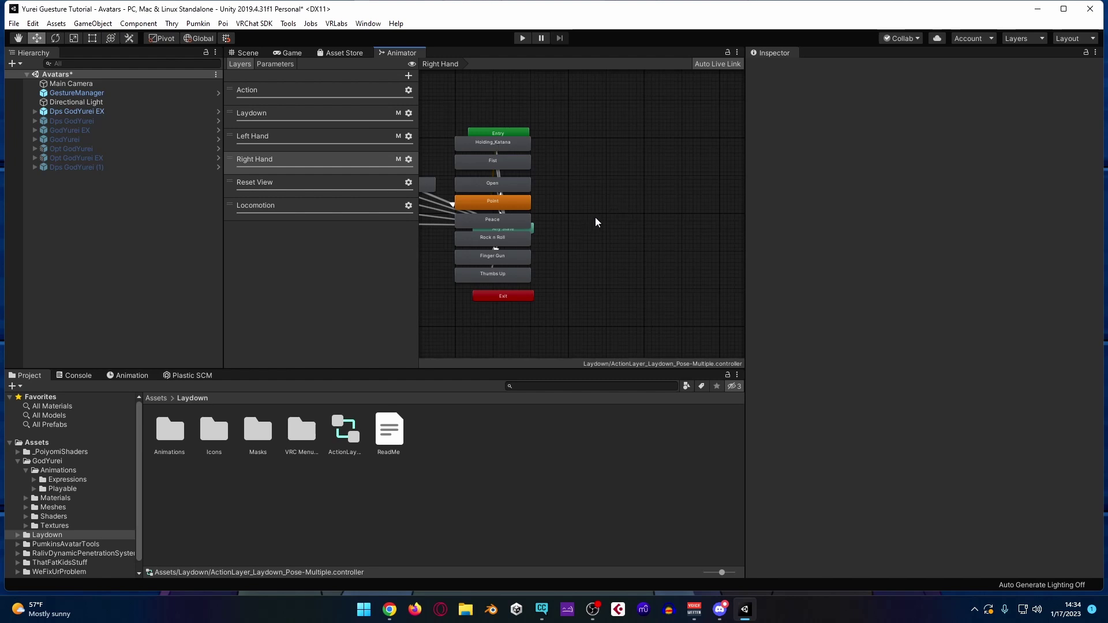
Step: Move the pasted states clear of Any State and make Idle the layer's default state
middle_drag(596, 216, 751, 224)
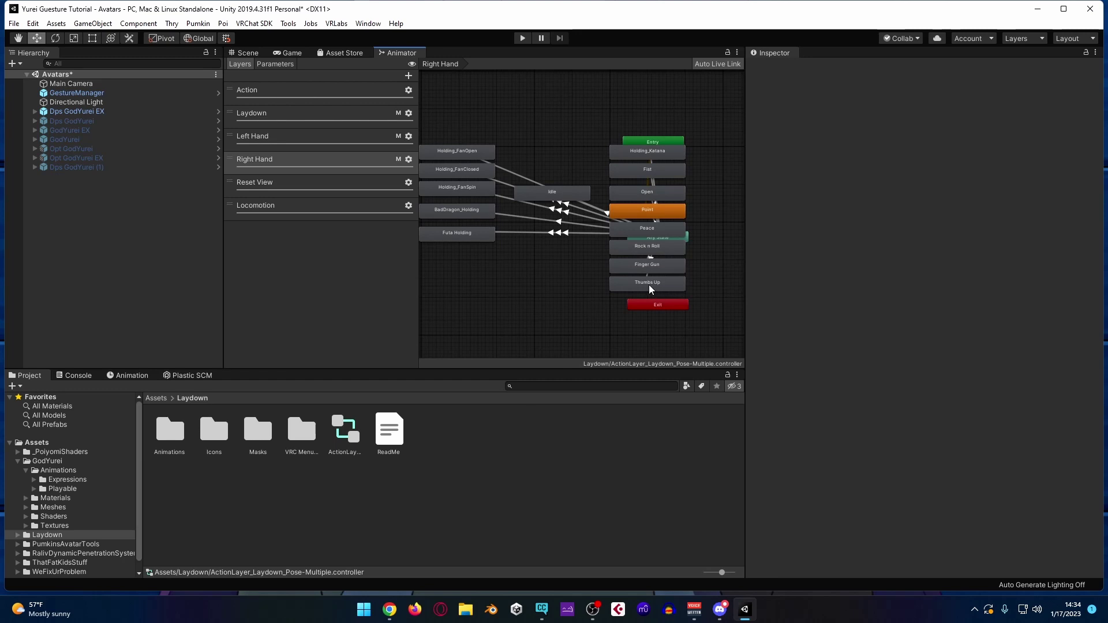
drag(612, 321, 420, 138)
drag(531, 200, 645, 214)
right_click(662, 213)
click(716, 236)
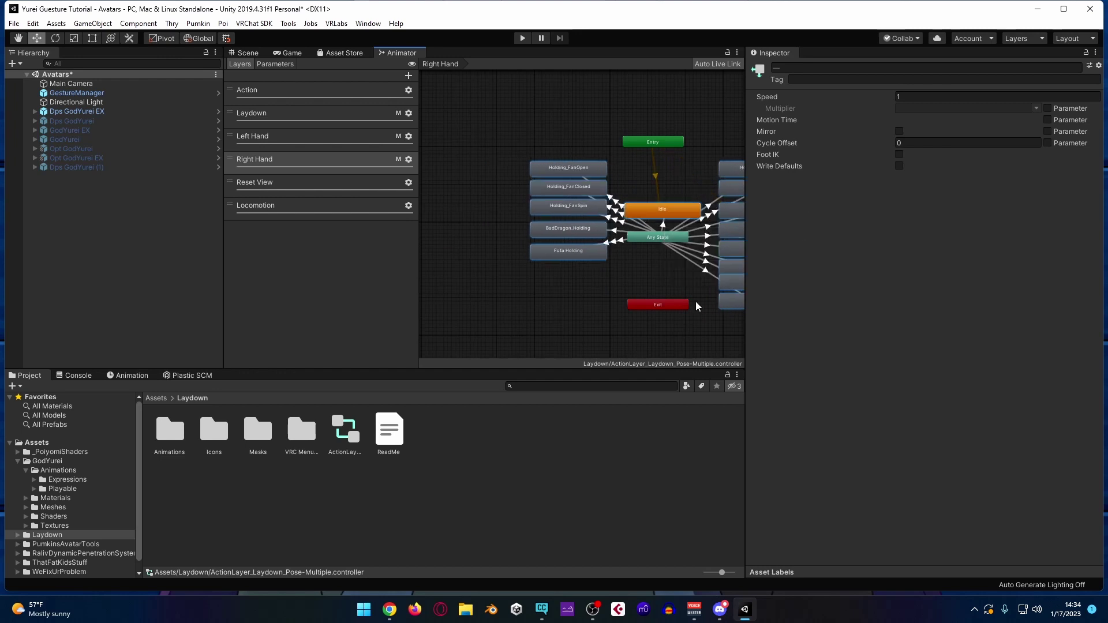
mouse_move(679, 213)
mouse_down()
mouse_move(680, 186)
mouse_move(673, 223)
mouse_up()
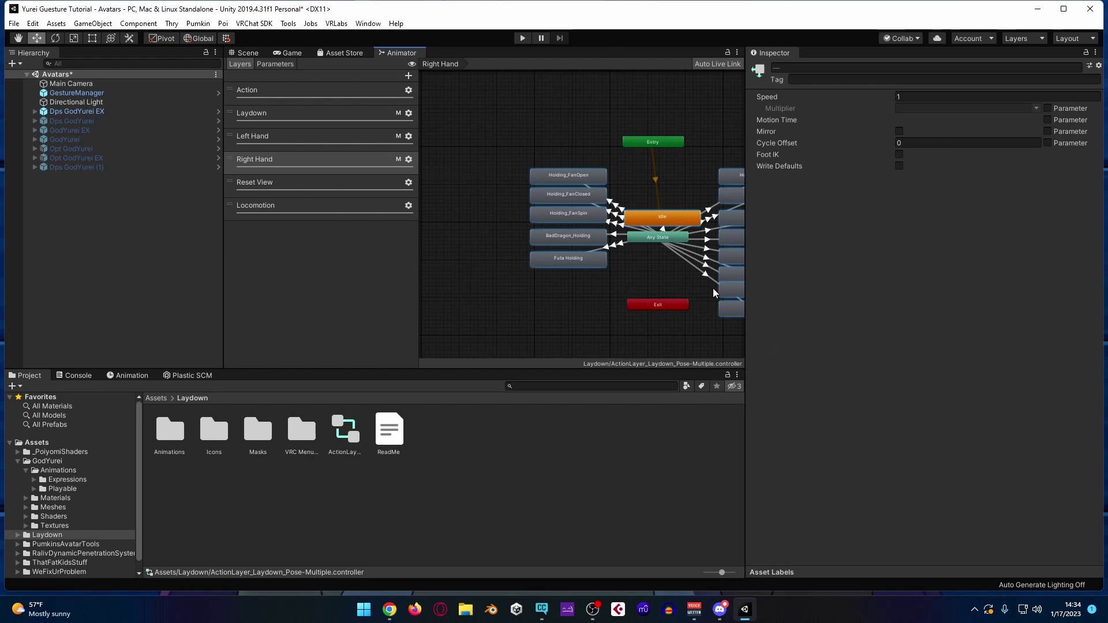
click(443, 215)
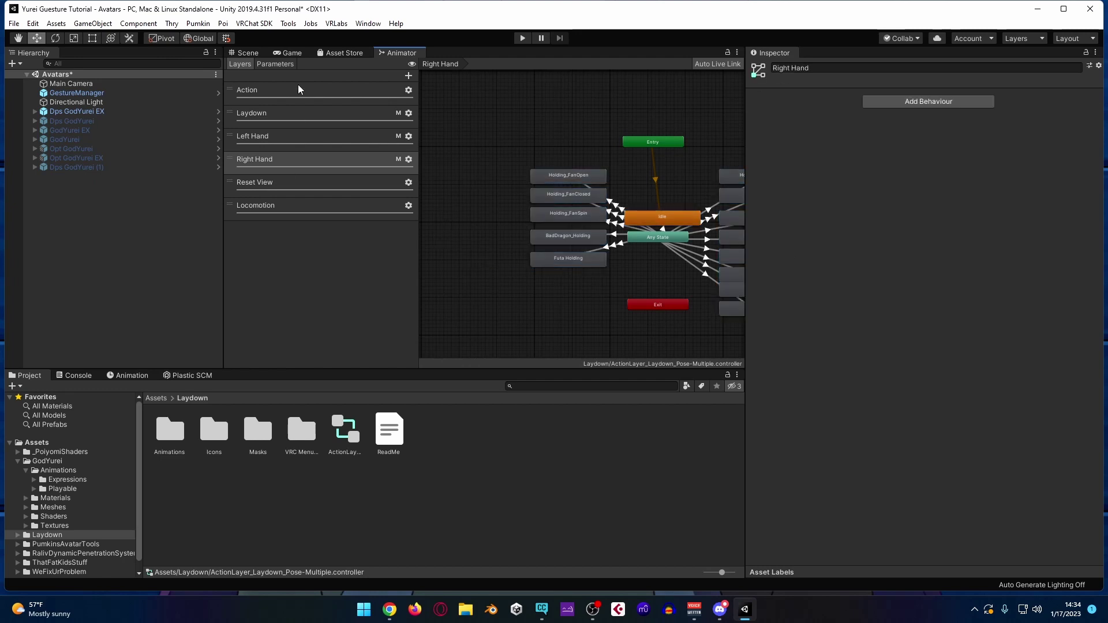
click(83, 111)
Step: Select GYr_Gesture's Left Hand layer states except Entry and Exit, then reselect the avatar
click(852, 402)
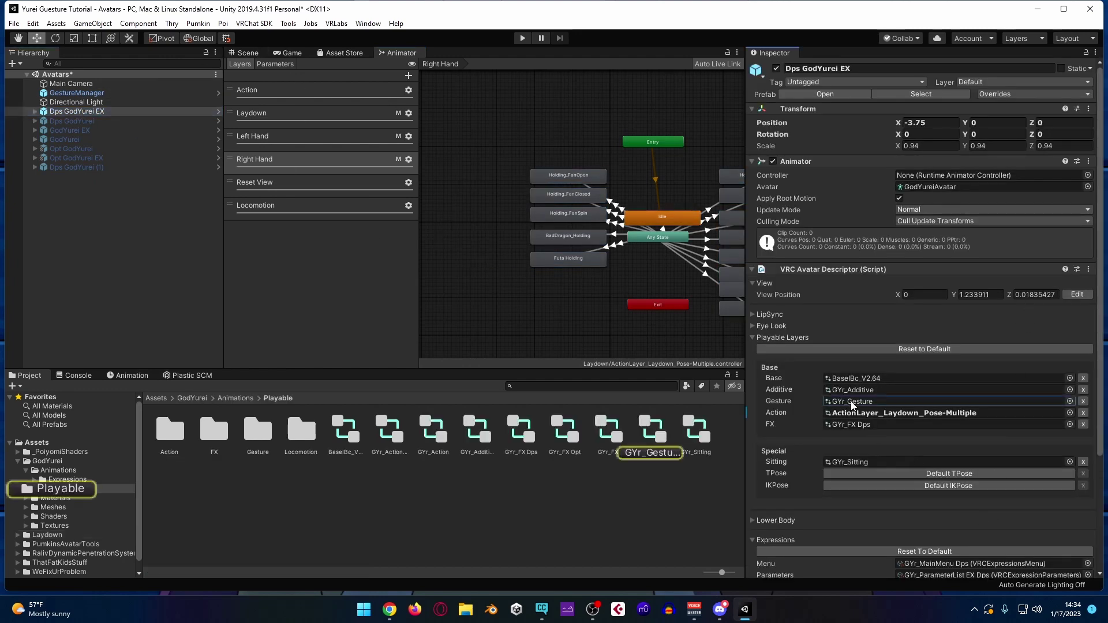
click(851, 404)
click(315, 114)
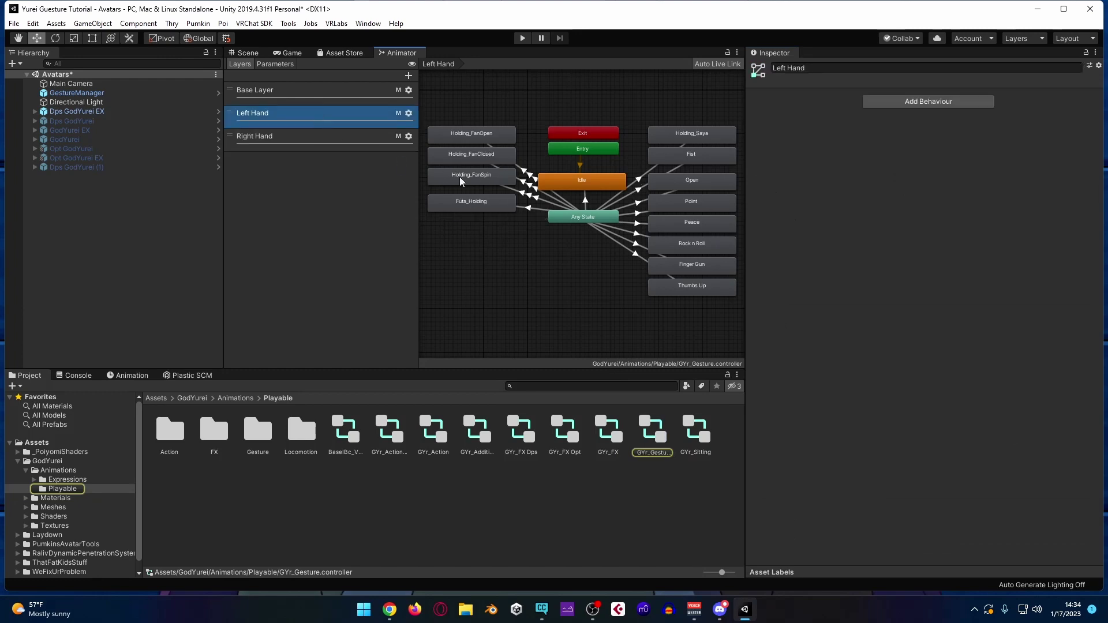
drag(681, 329, 426, 123)
ctrl+click(582, 148)
ctrl+click(582, 133)
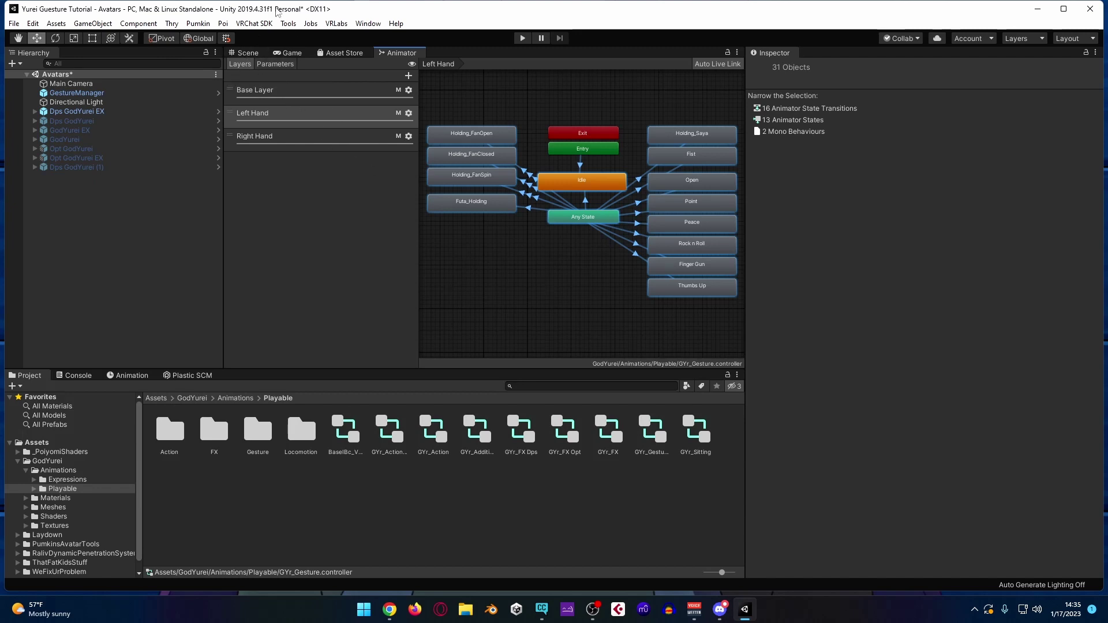
click(141, 111)
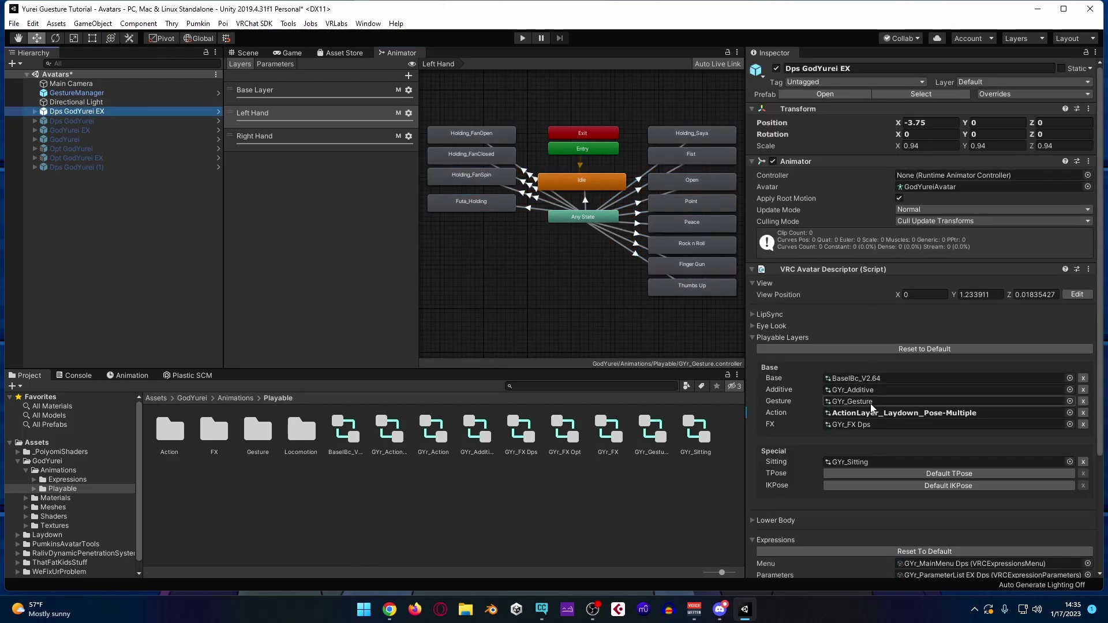
click(868, 421)
Step: Open the Laydown controller's Left Hand layer, then delete and restore its states
click(876, 413)
double_click(879, 413)
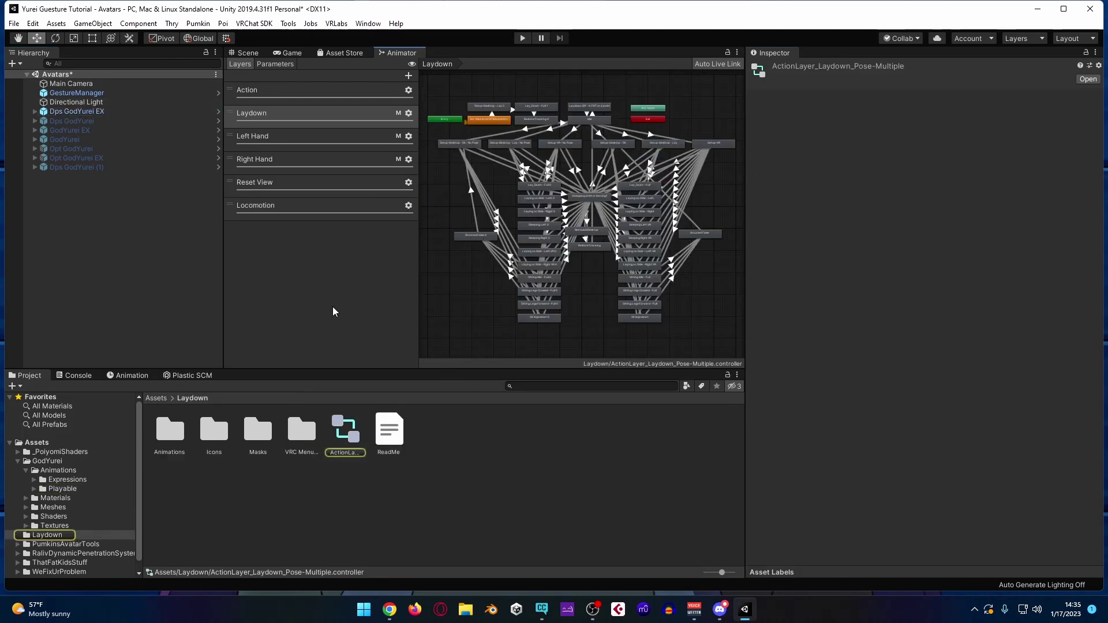
click(286, 138)
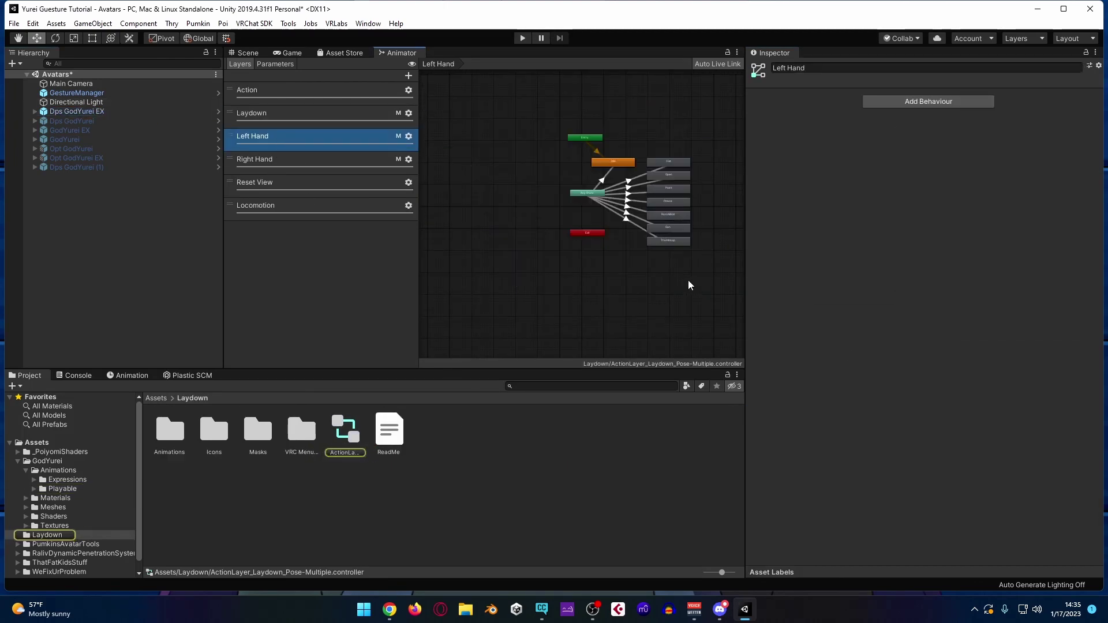
drag(687, 279, 571, 170)
ctrl+click(584, 232)
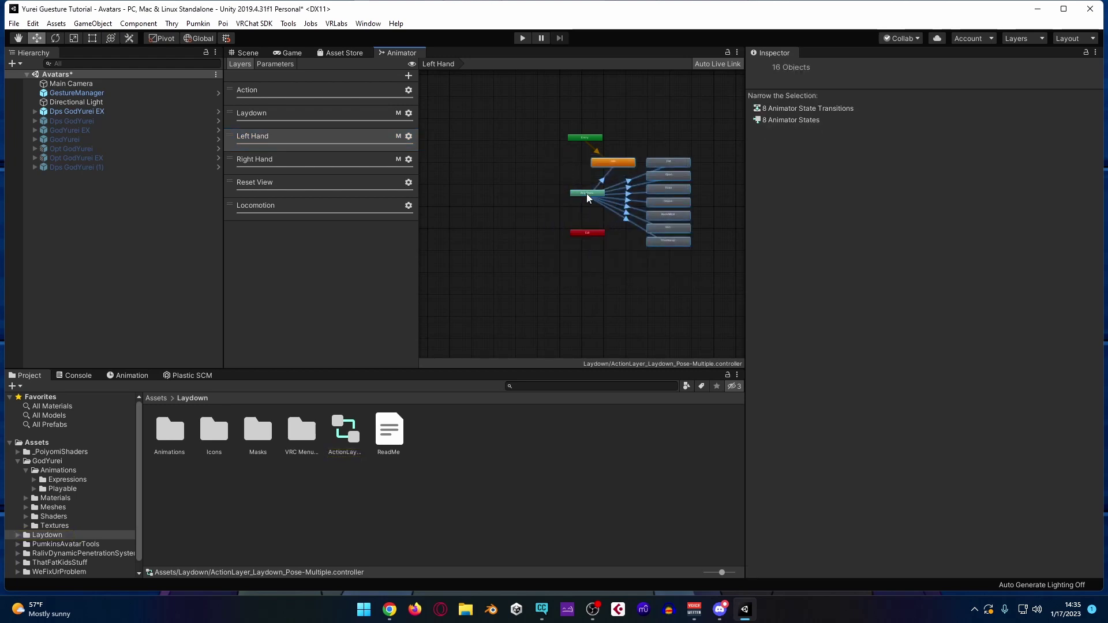
key(Delete)
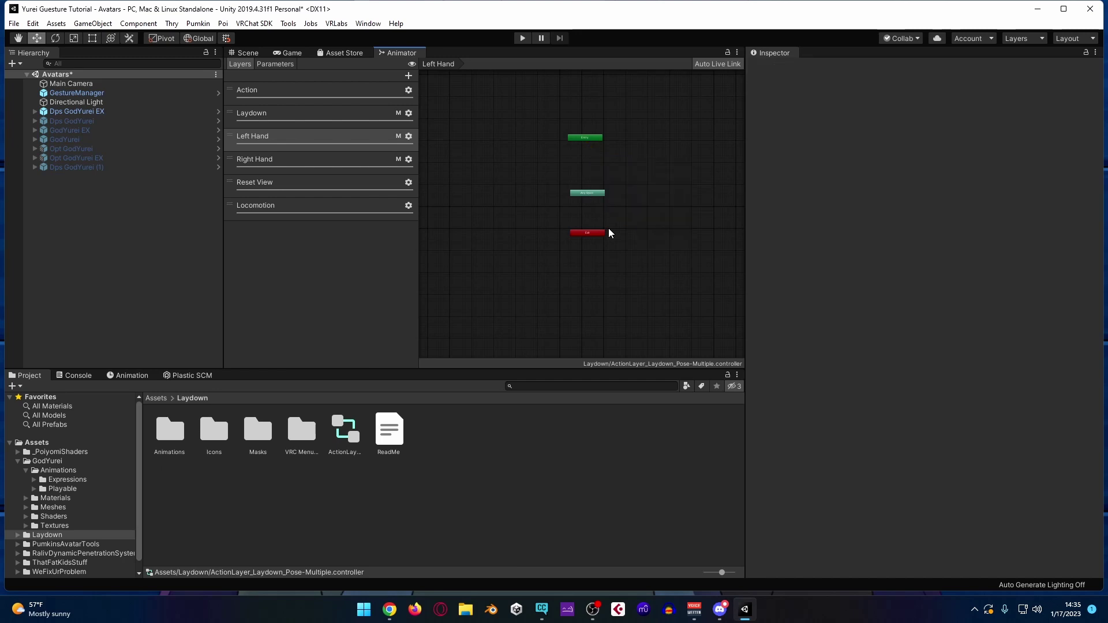
key(ctrl+z)
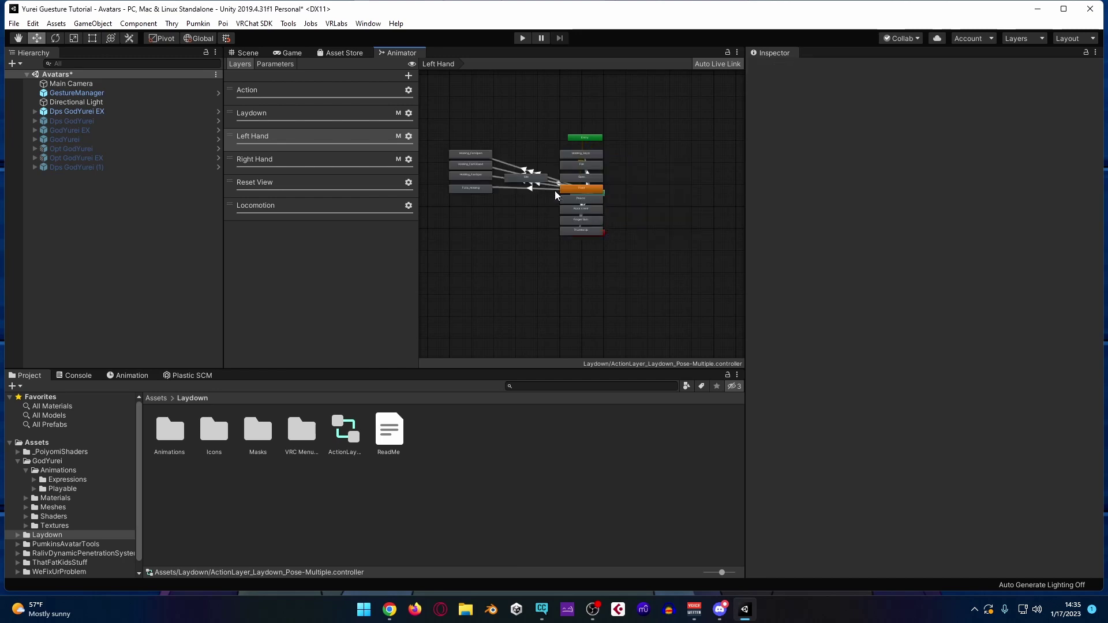
Step: Shift the Left Hand states right of Any State and Exit and make Idle the default
click(557, 261)
click(532, 190)
drag(563, 262, 465, 109)
drag(532, 188, 583, 178)
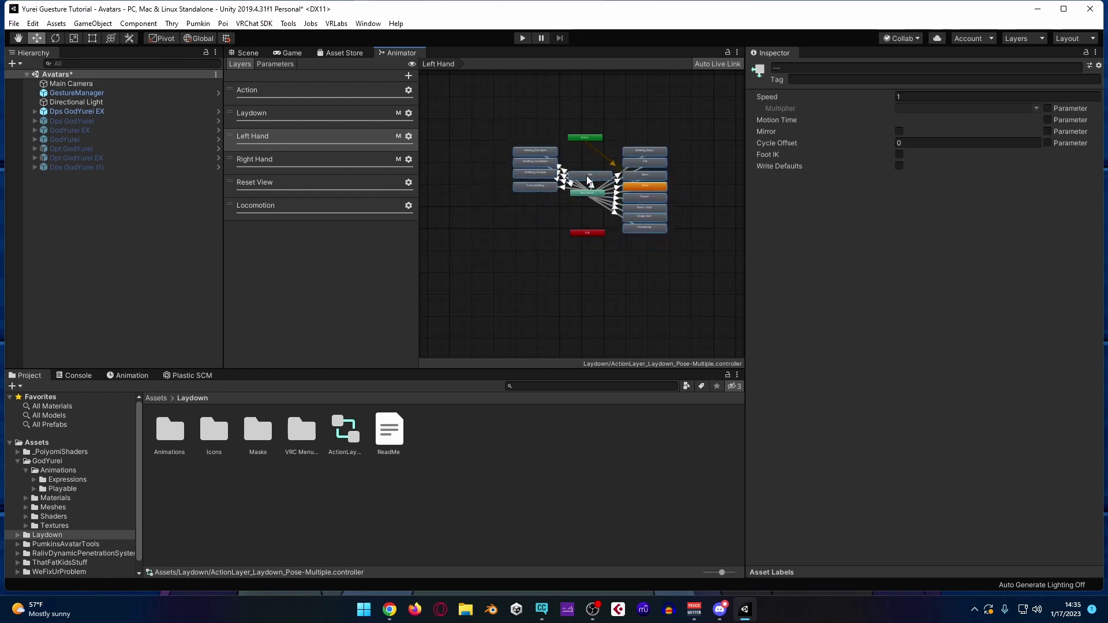
right_click(583, 177)
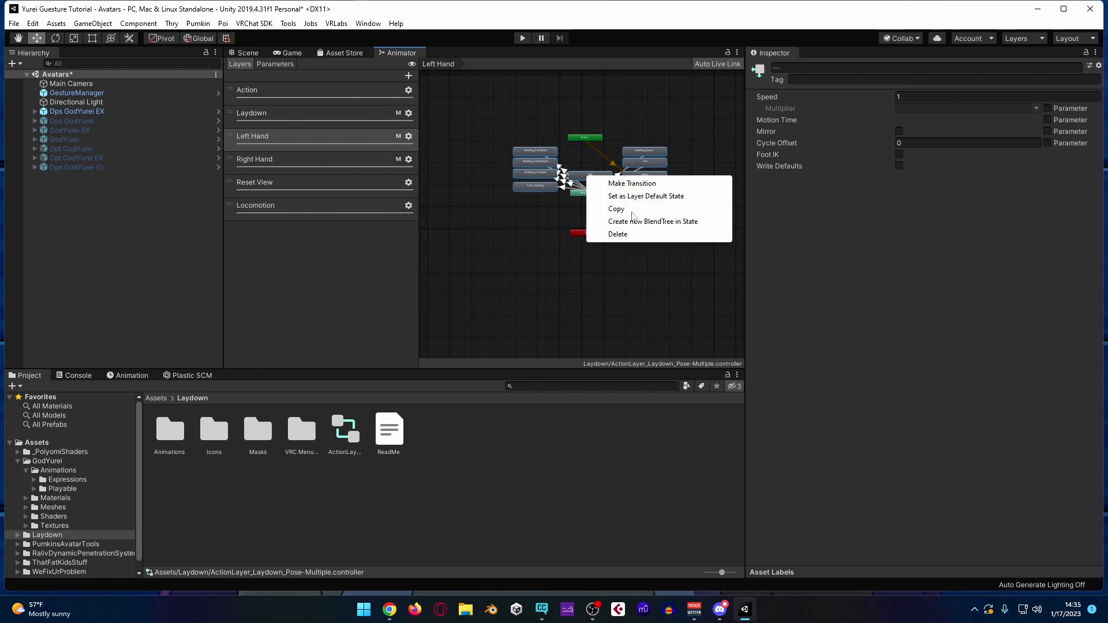
click(640, 197)
click(649, 265)
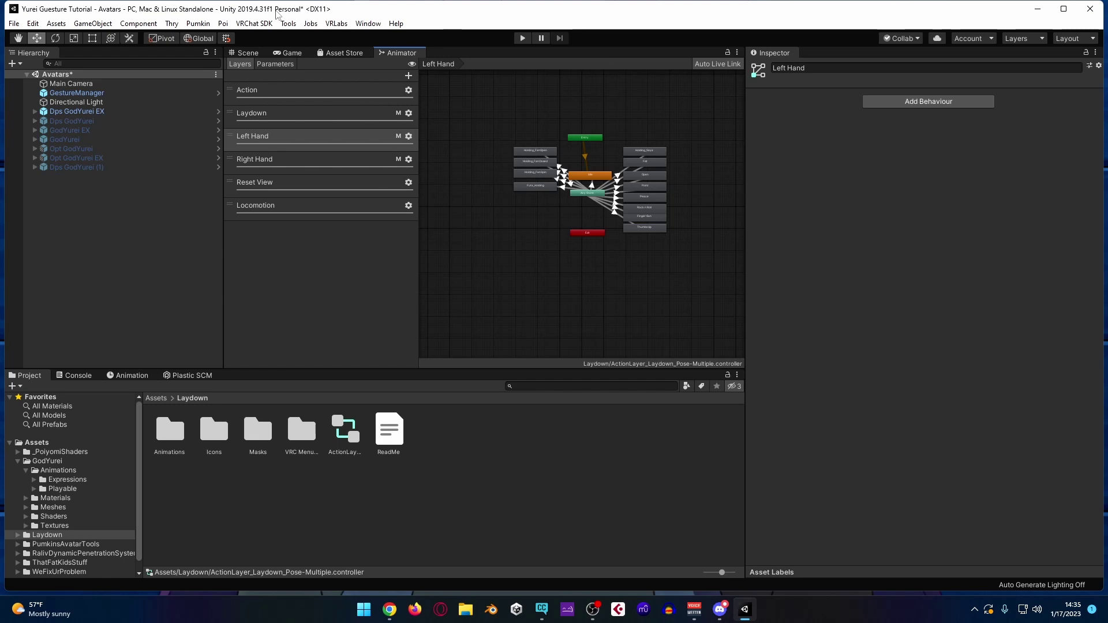
click(245, 53)
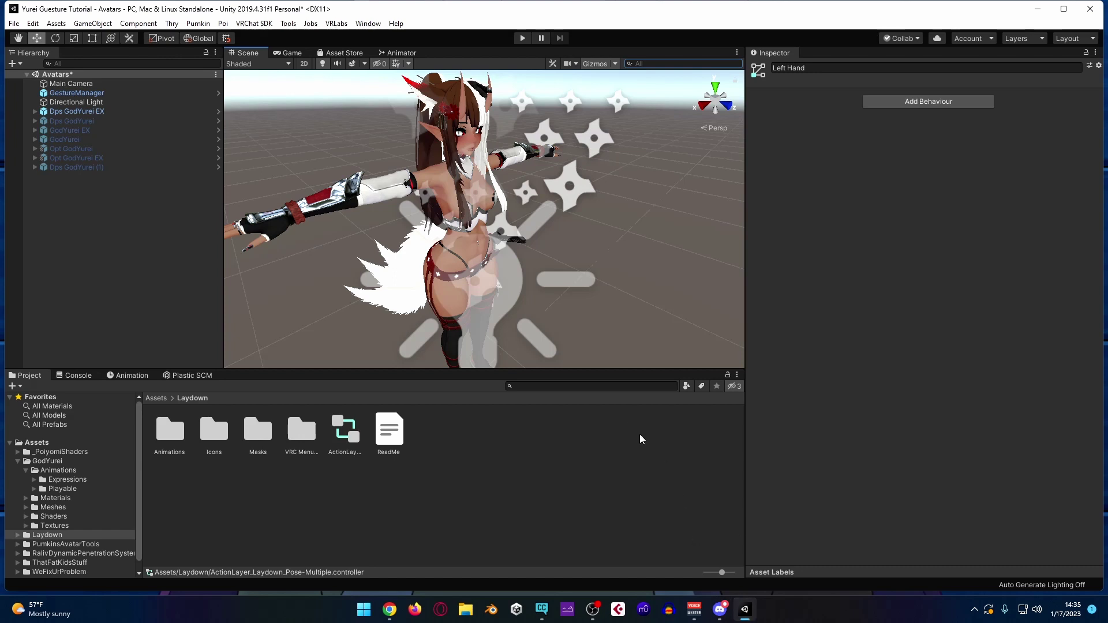
Step: Target Dps GodYurei EX in the Avatars 3.0 Manager and add an animator-to-merge slot on Action
mouse_move(540, 615)
click(354, 37)
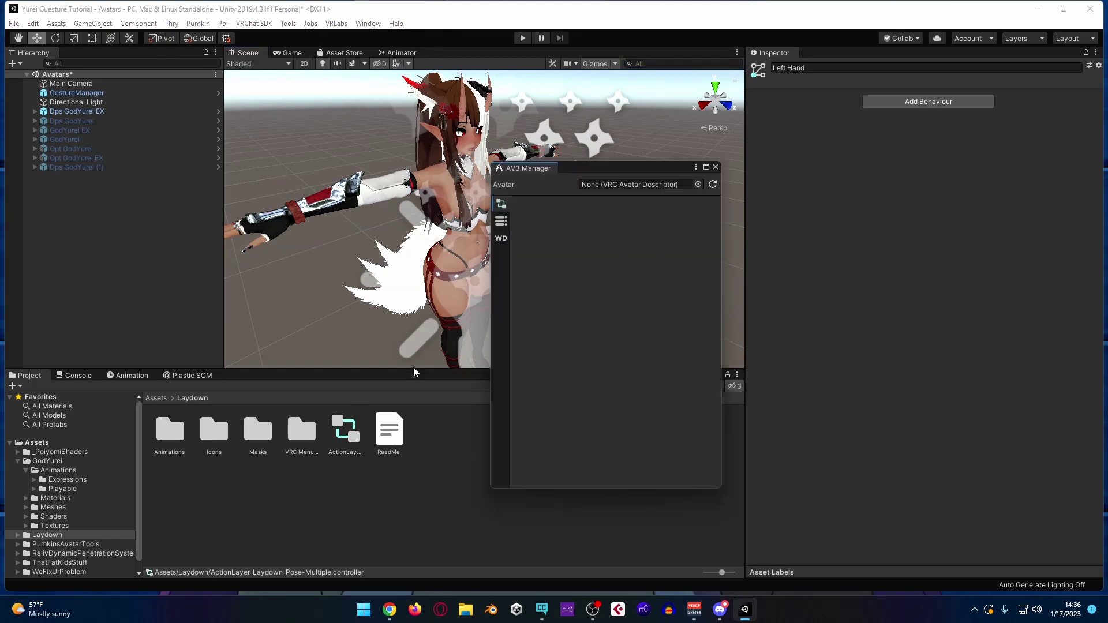
drag(345, 431, 615, 186)
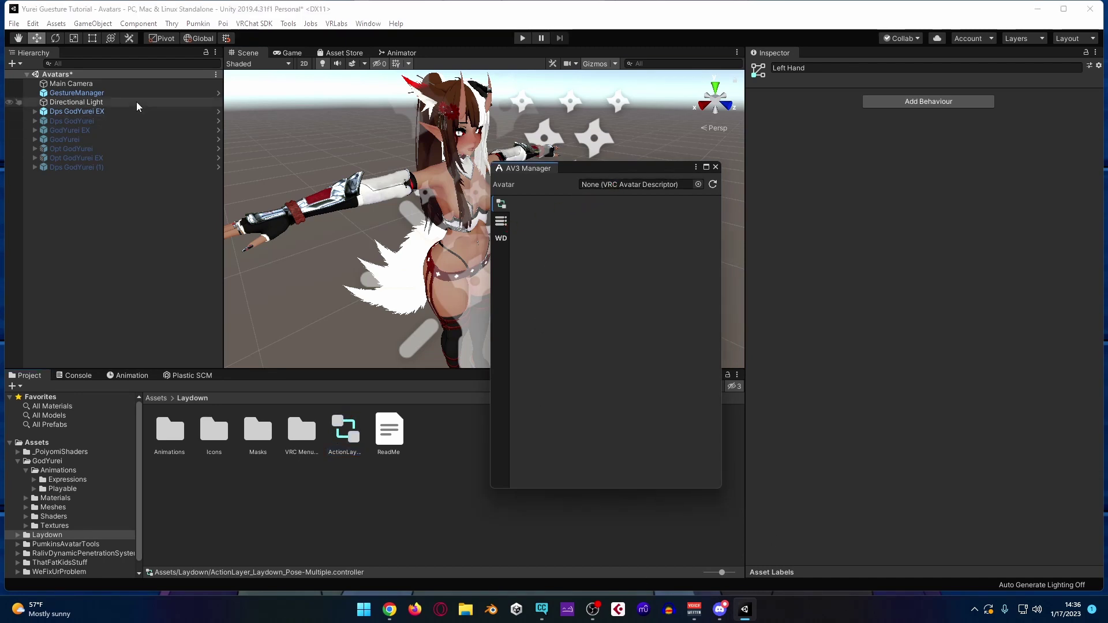
drag(123, 109, 666, 183)
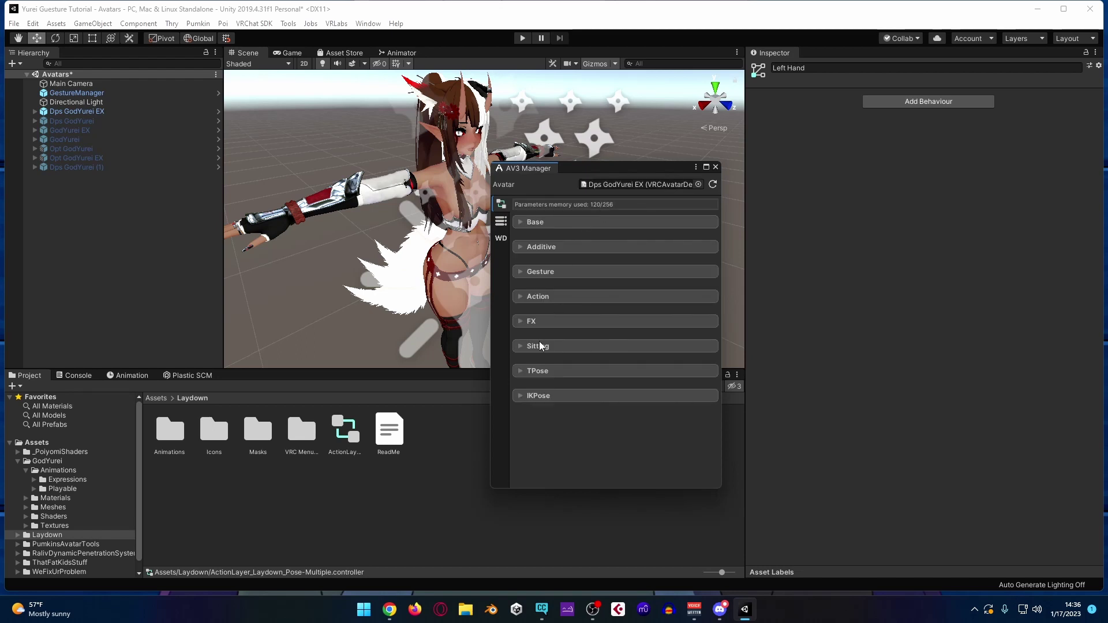
click(524, 296)
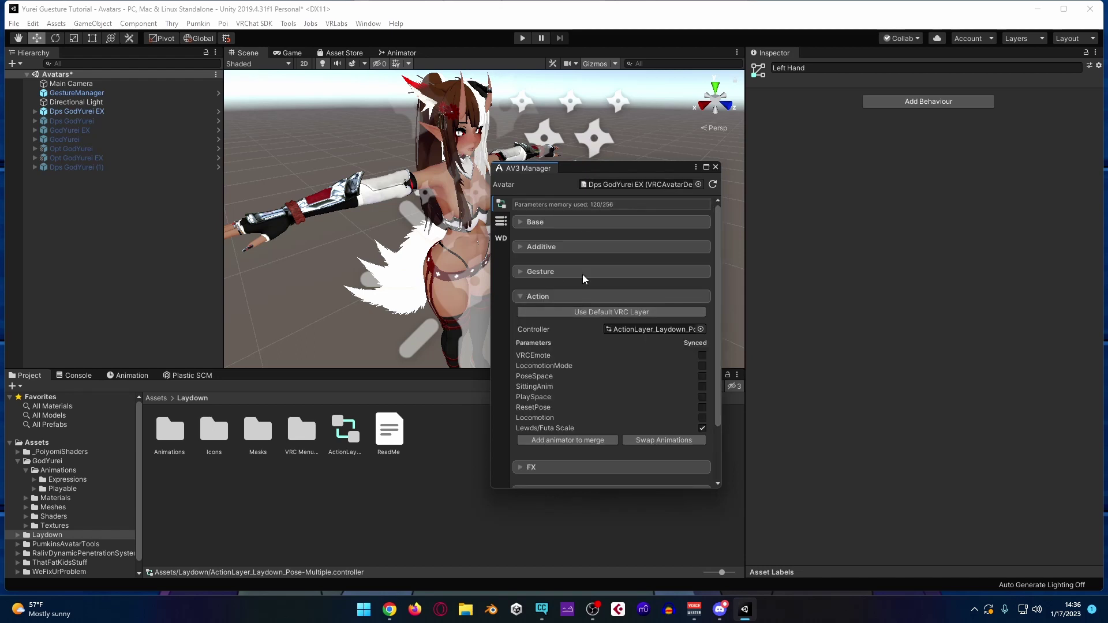
scroll(587, 442, down, 1)
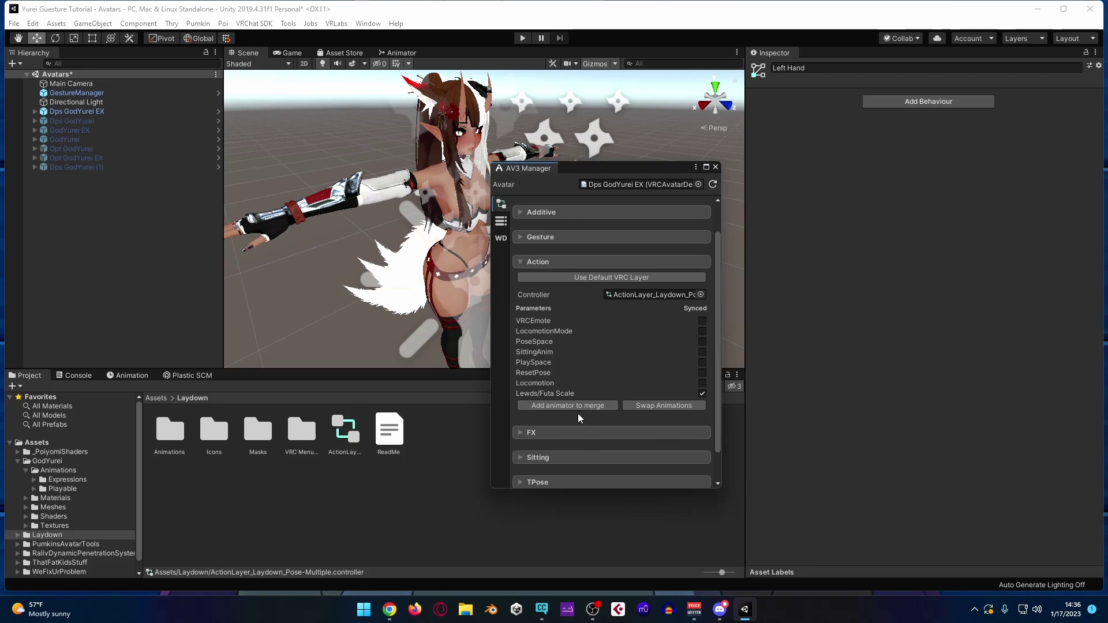
click(577, 407)
scroll(589, 414, down, 2)
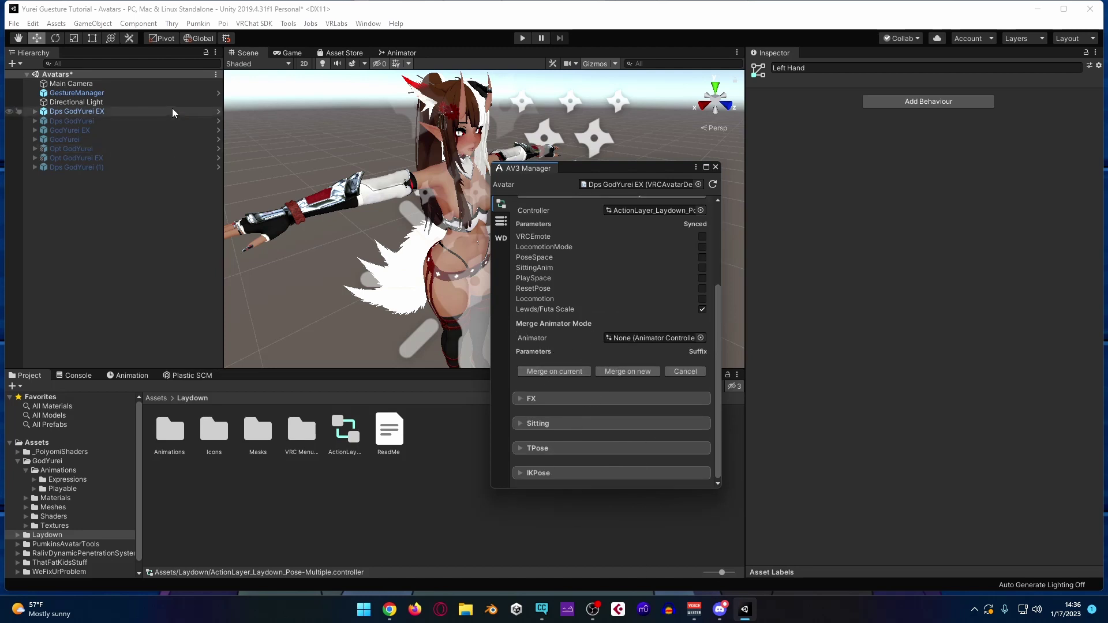
drag(347, 427, 652, 337)
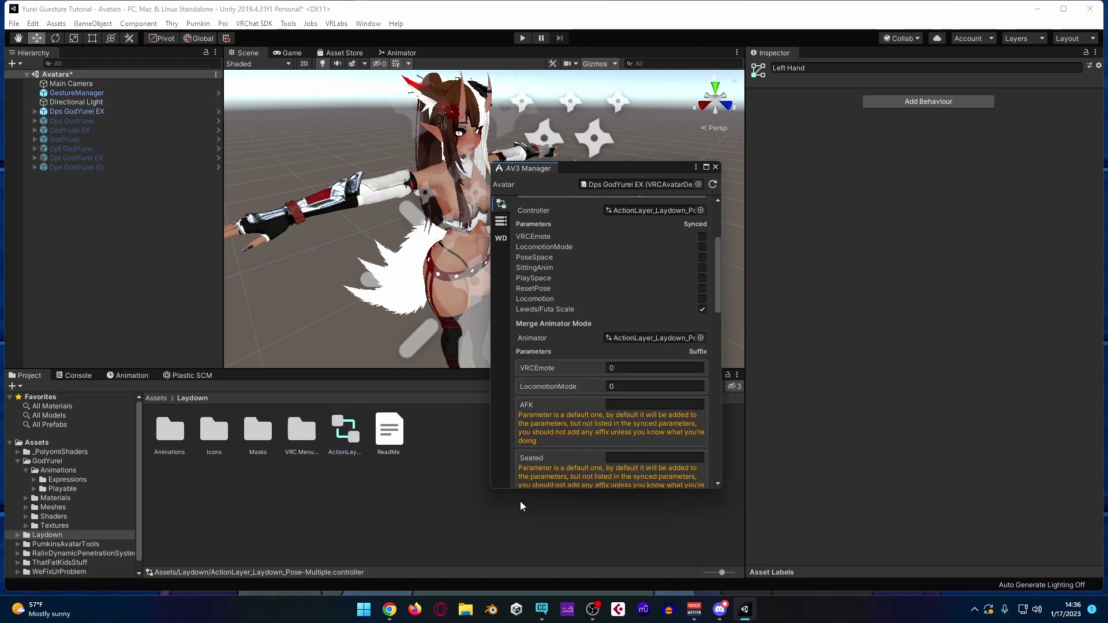
scroll(583, 328, down, 2)
scroll(583, 328, up, 3)
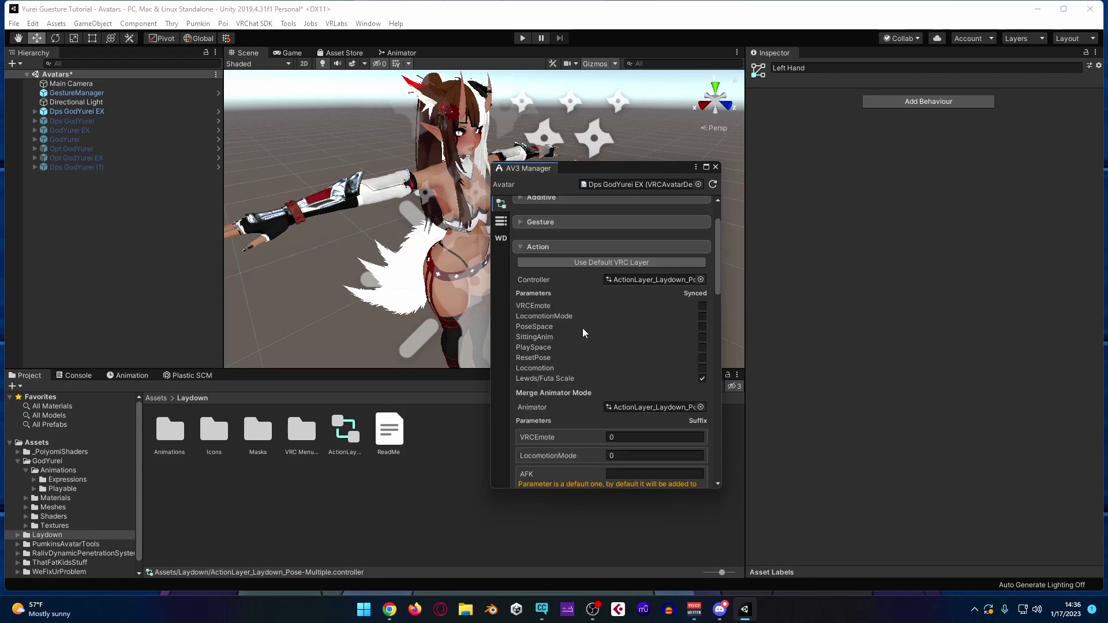
Step: Set GYr_Gesture from GodYurei/Animations/Playable as the animator to merge
click(156, 399)
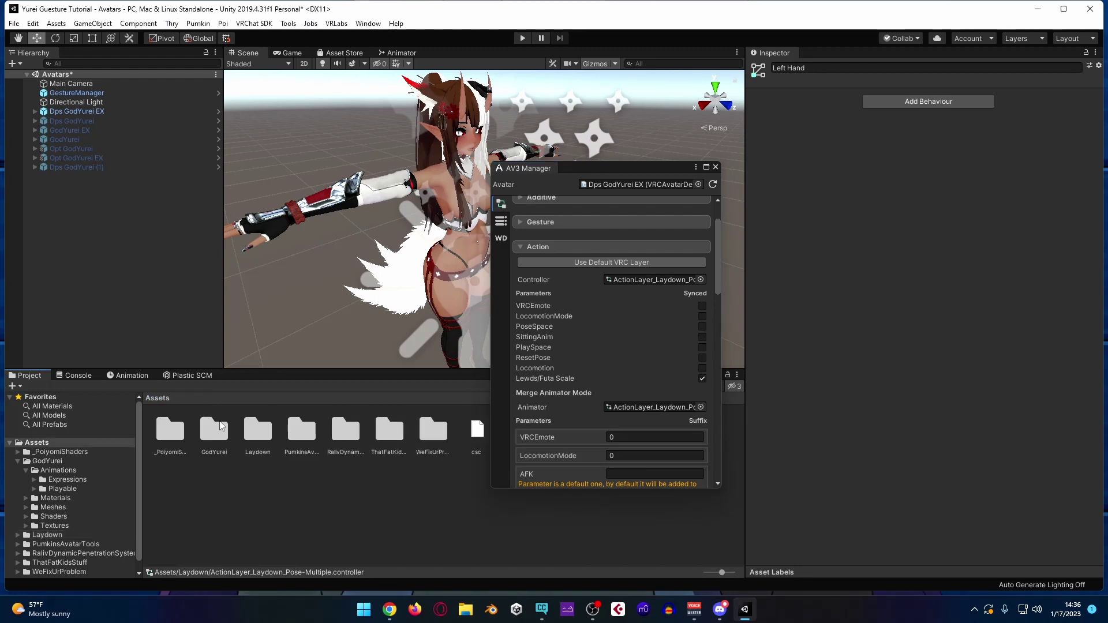
double_click(214, 429)
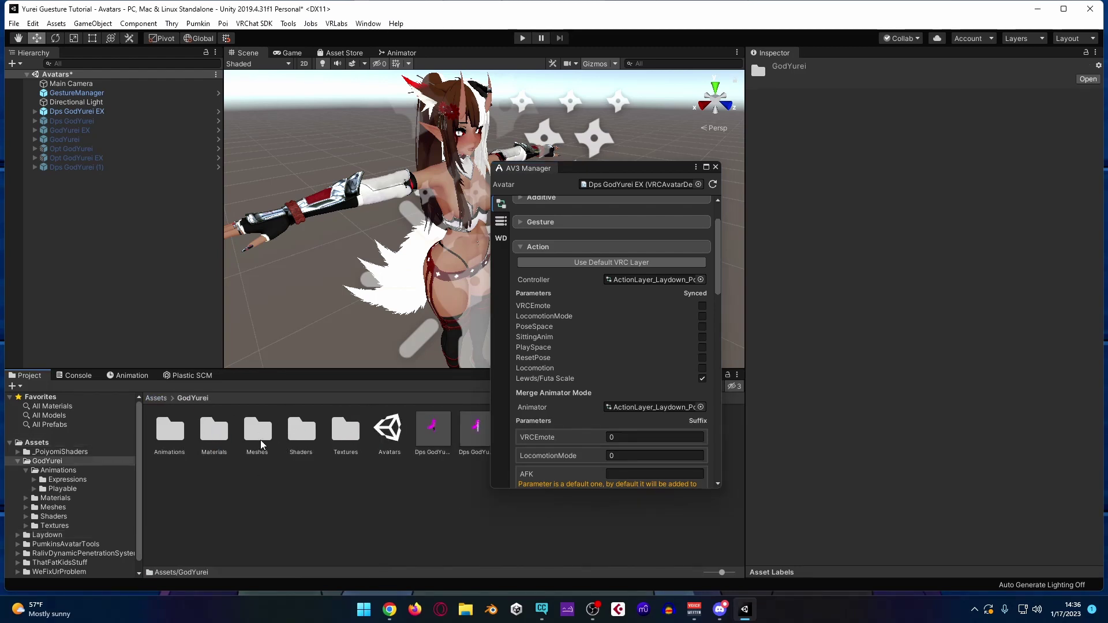
double_click(173, 430)
double_click(170, 430)
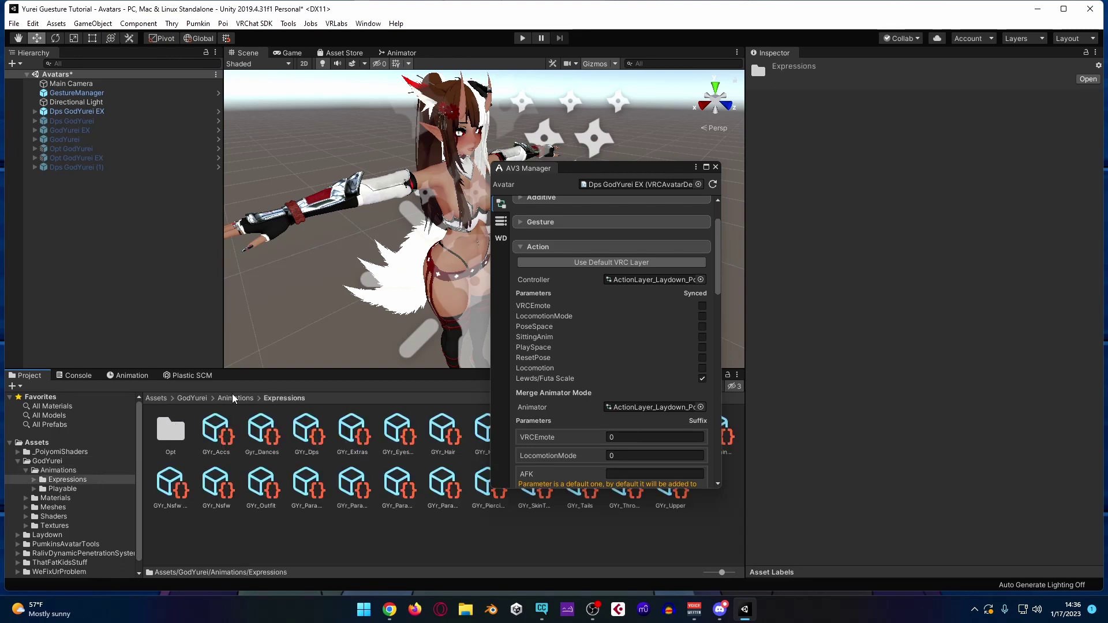
click(241, 401)
double_click(214, 430)
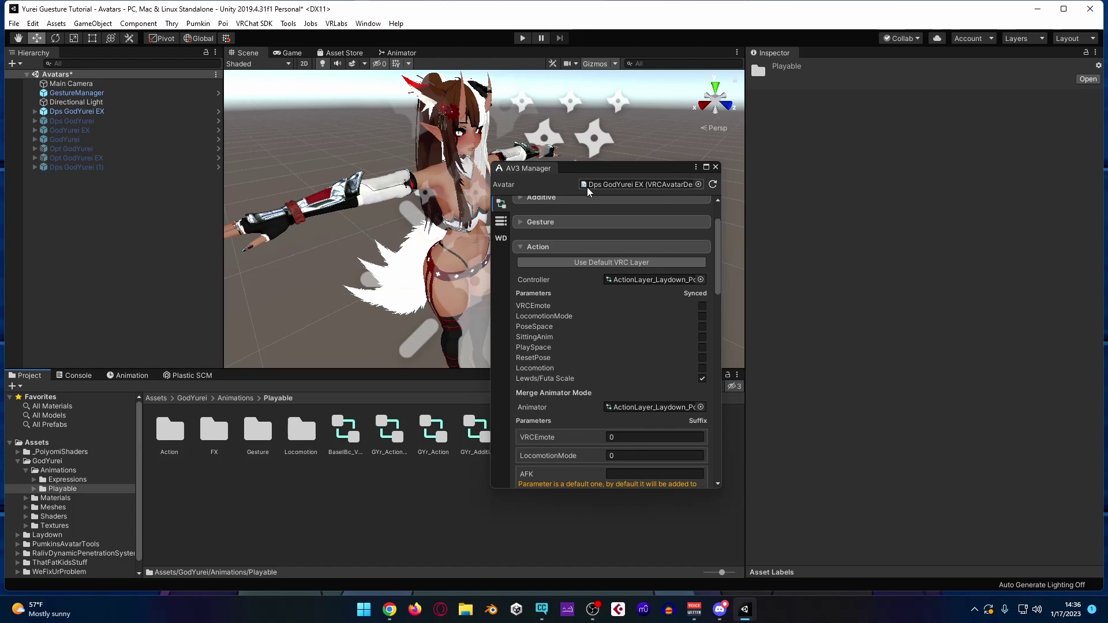
drag(609, 167, 807, 160)
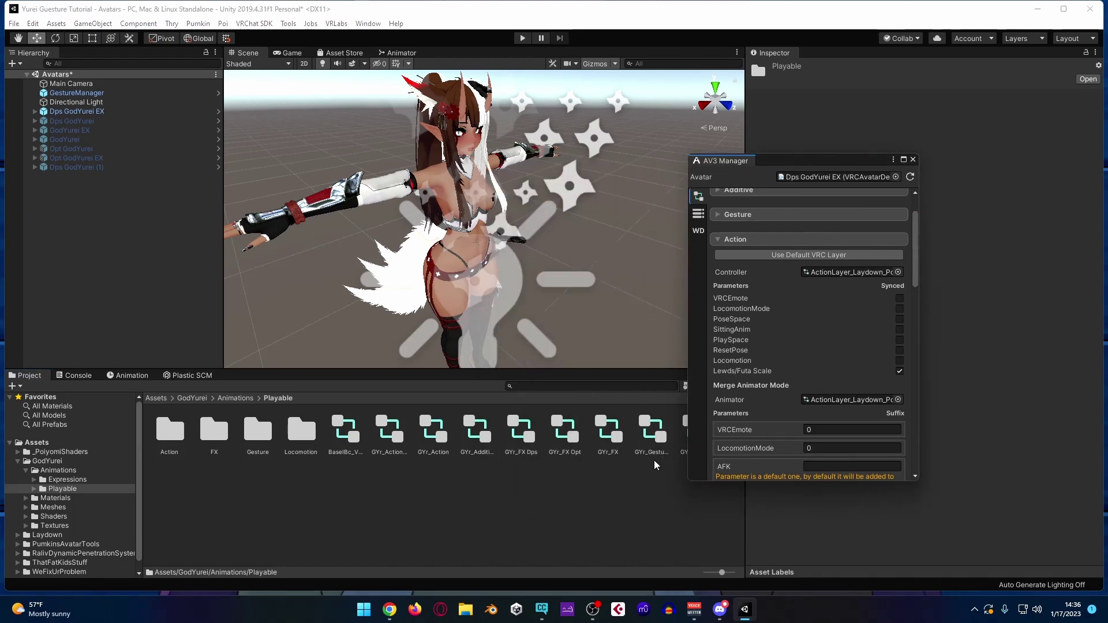
drag(652, 437, 834, 401)
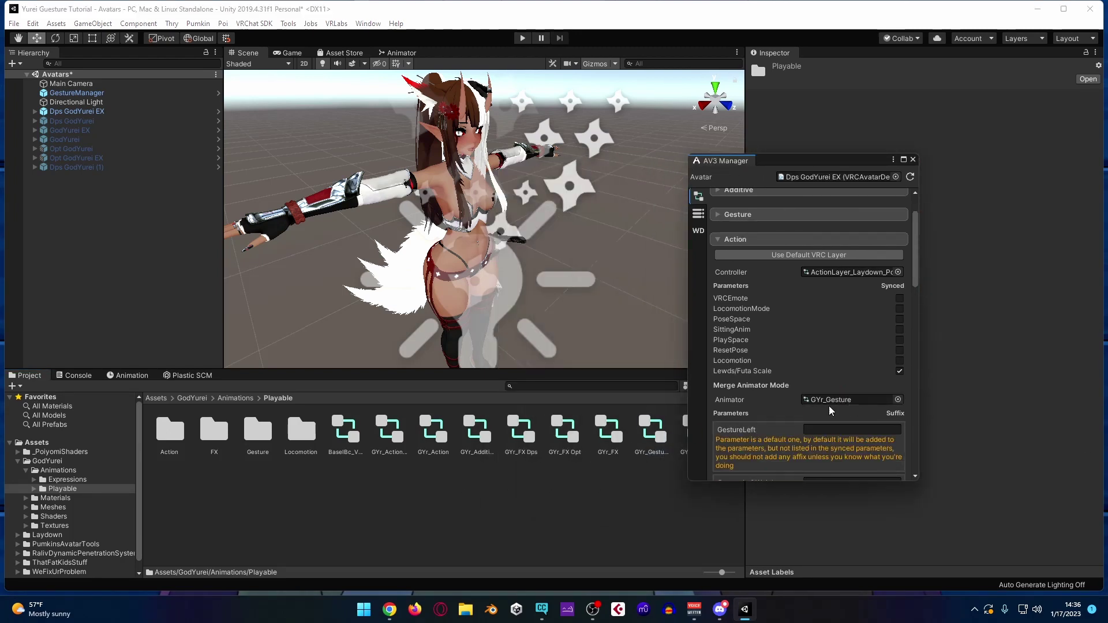
Step: Merge GYr_Gesture into the current Action controller, adding Lewds, Katana and Toggles parameters
scroll(816, 378, down, 5)
scroll(773, 315, down, 8)
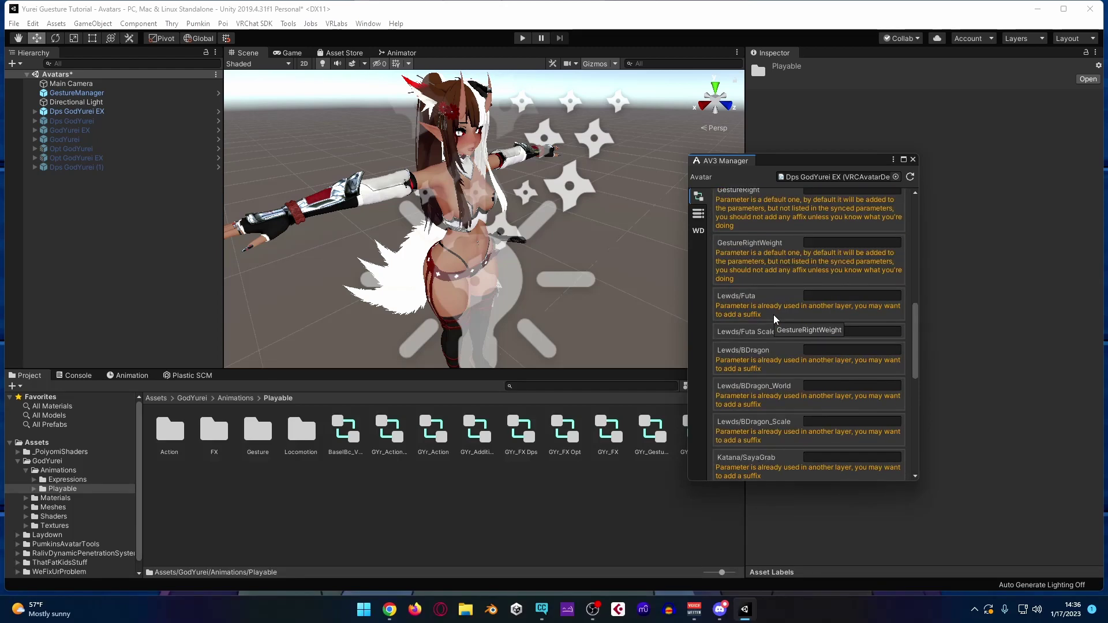
scroll(773, 319, down, 8)
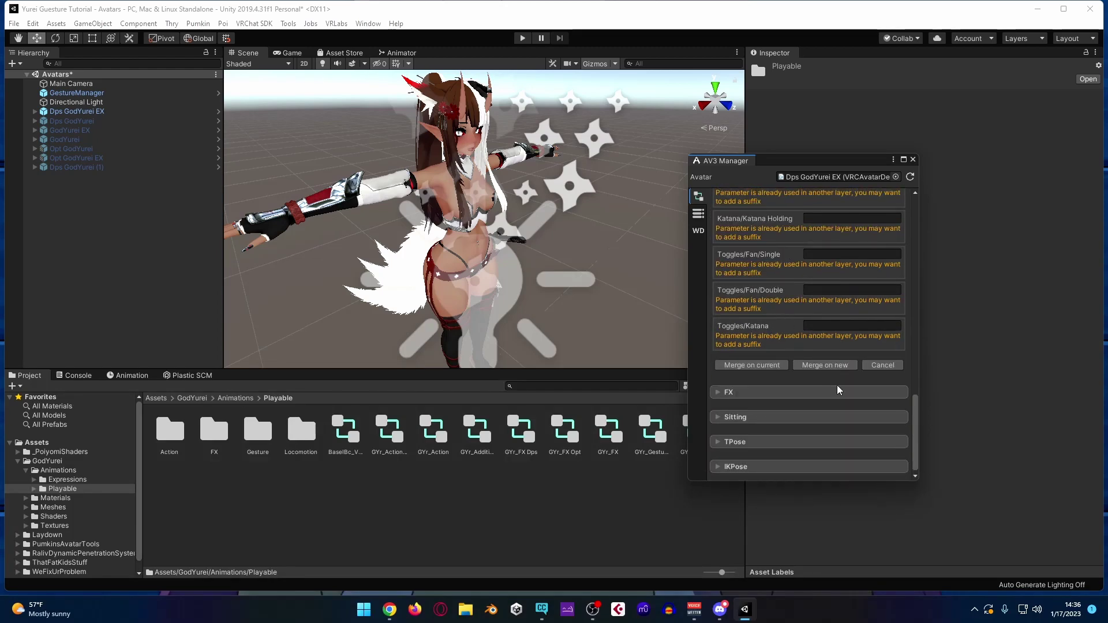
click(751, 364)
scroll(822, 327, up, 5)
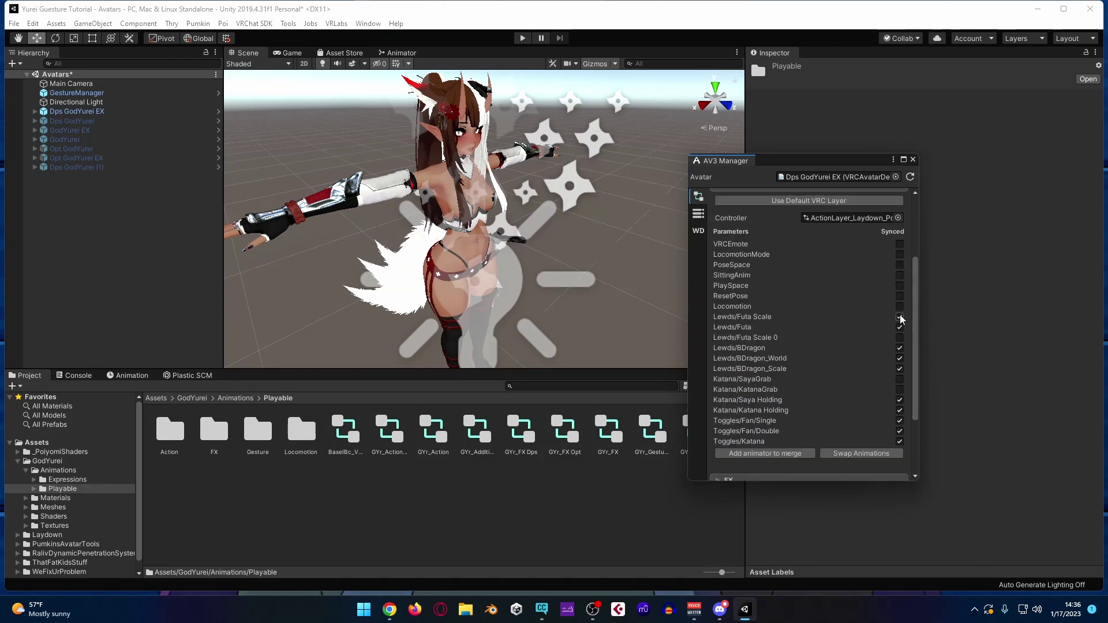
scroll(758, 368, up, 4)
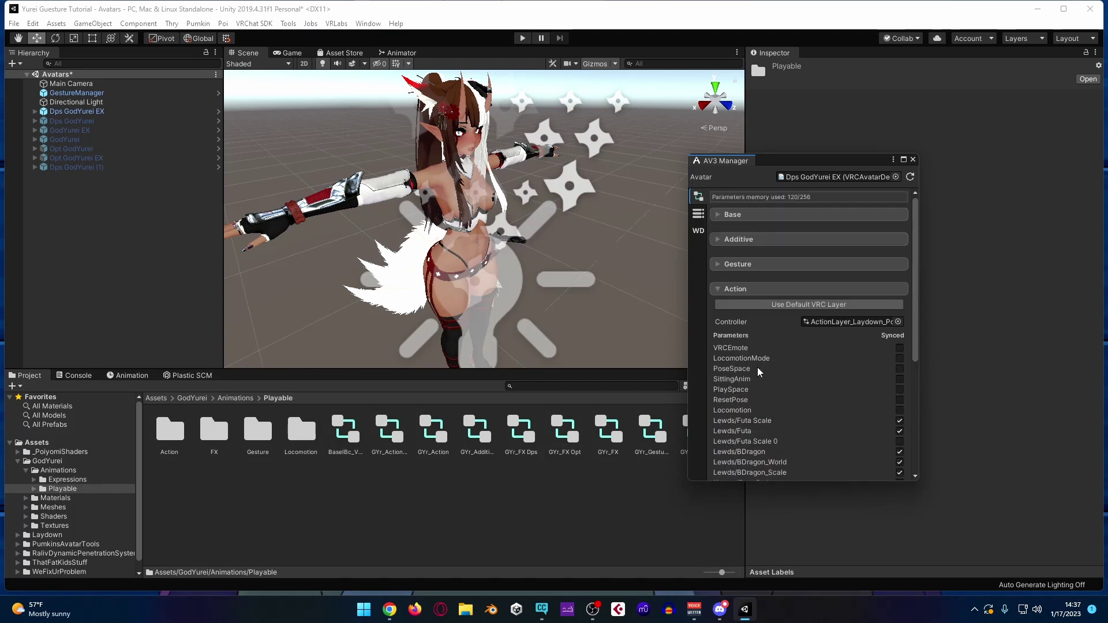
Step: Close the AV3 Manager, then create and delete a stray New Signal asset in the Gesture folder
click(912, 159)
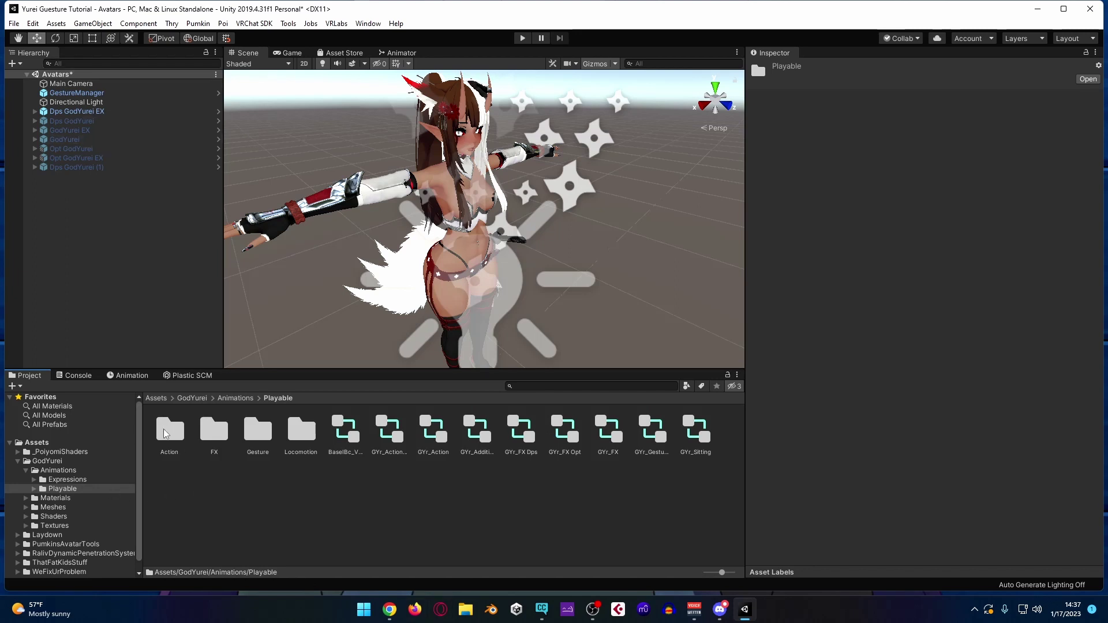
double_click(258, 433)
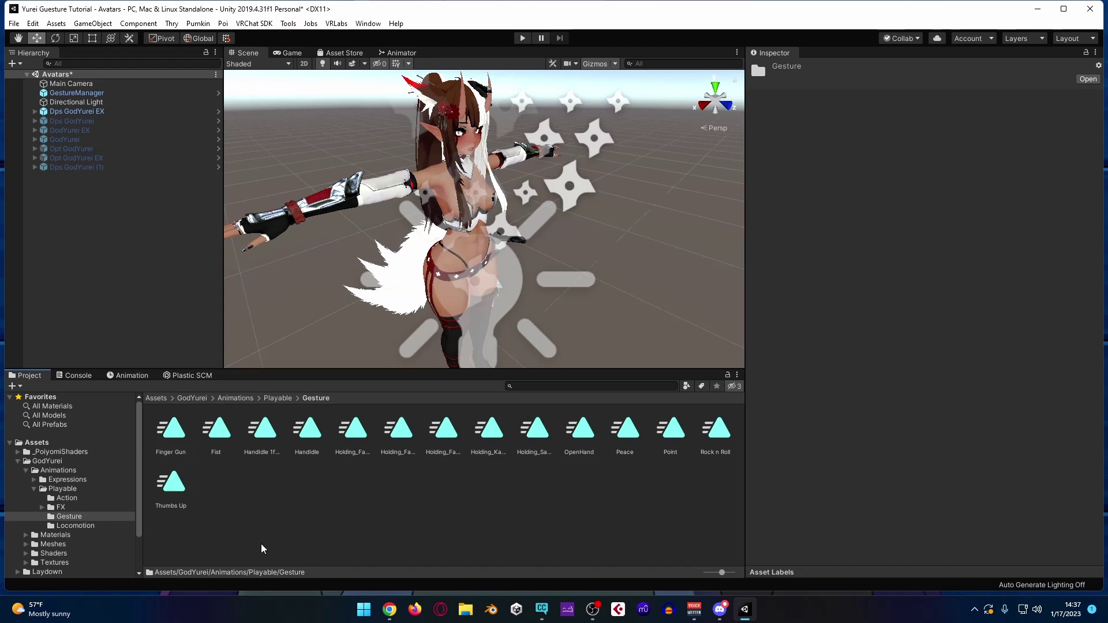
right_click(222, 495)
mouse_move(285, 170)
click(444, 492)
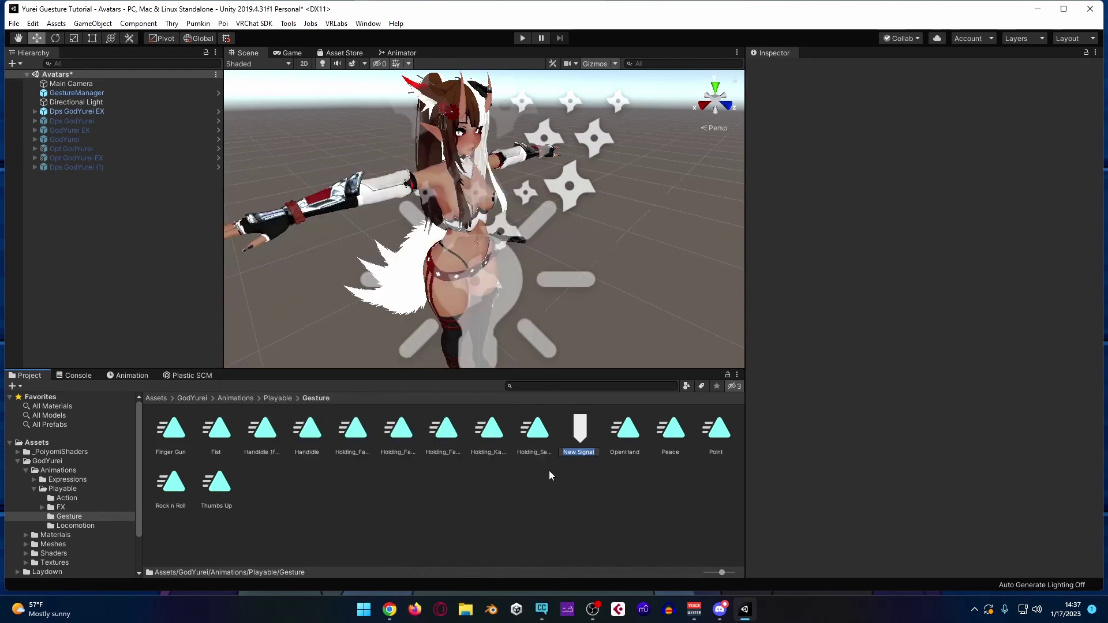
click(576, 416)
key(Delete)
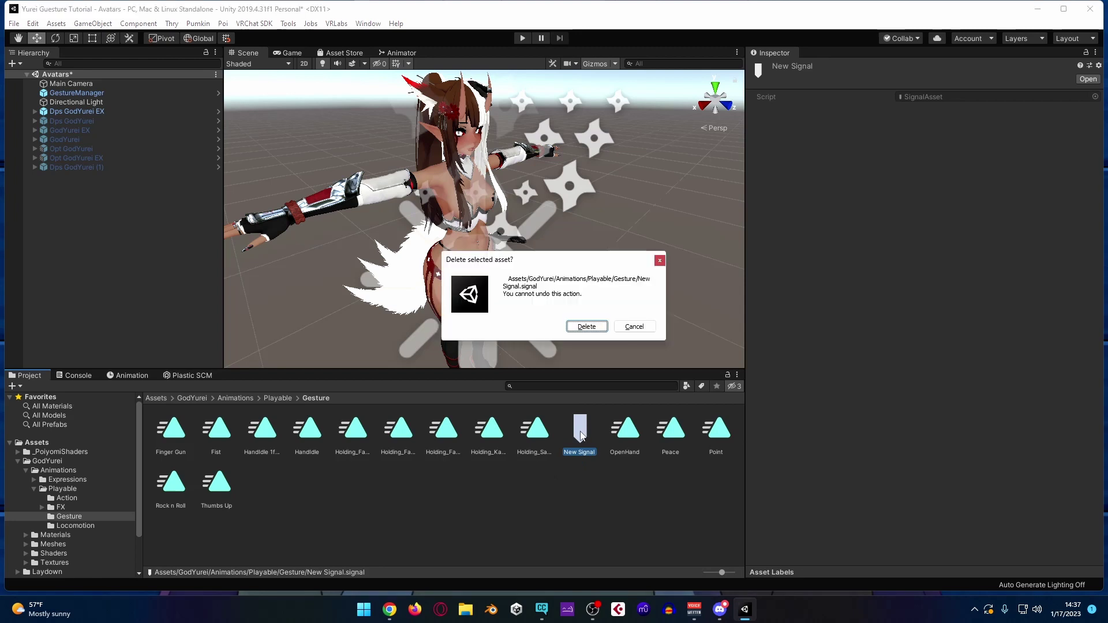
click(583, 326)
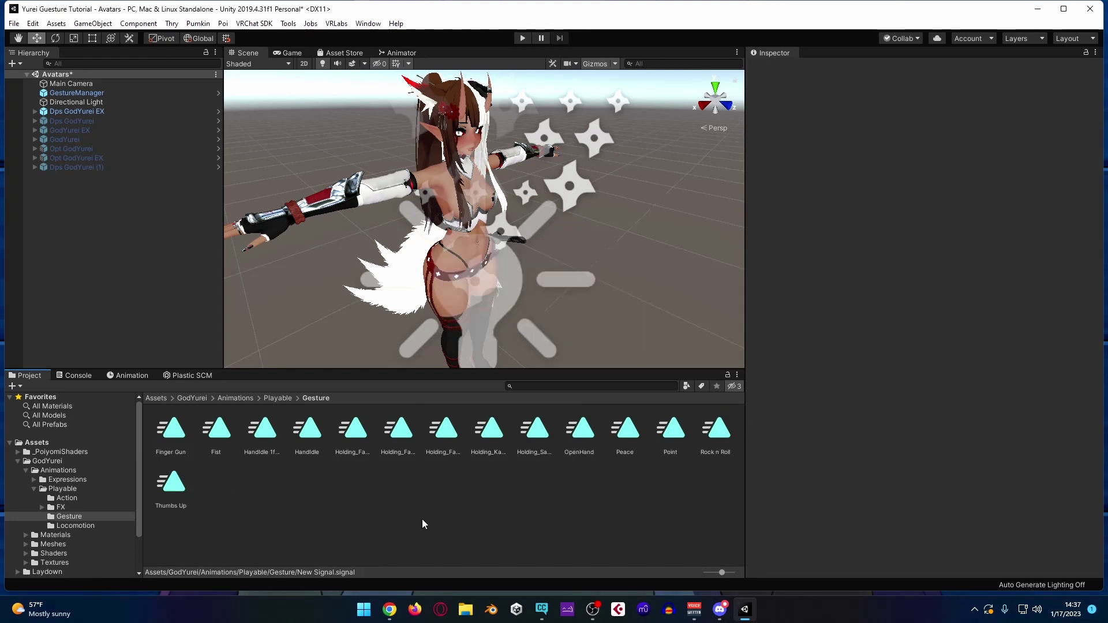
click(152, 397)
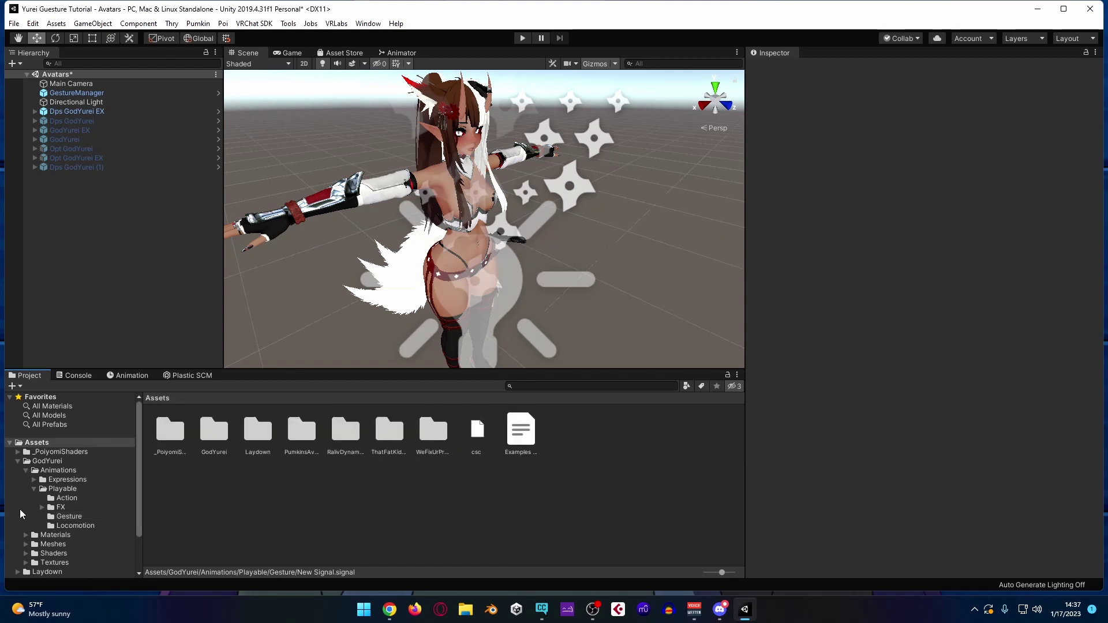
Step: Browse Packages into VRChat SDK - Avatars > Samples > AV3 Demo Assets
scroll(20, 509, down, 3)
click(38, 571)
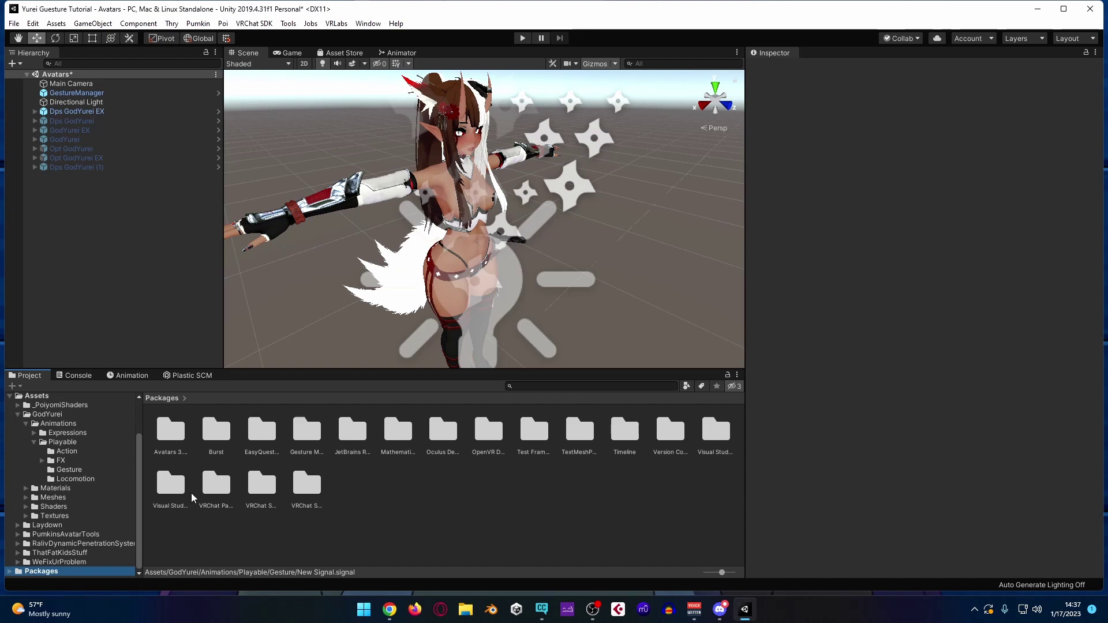
click(222, 488)
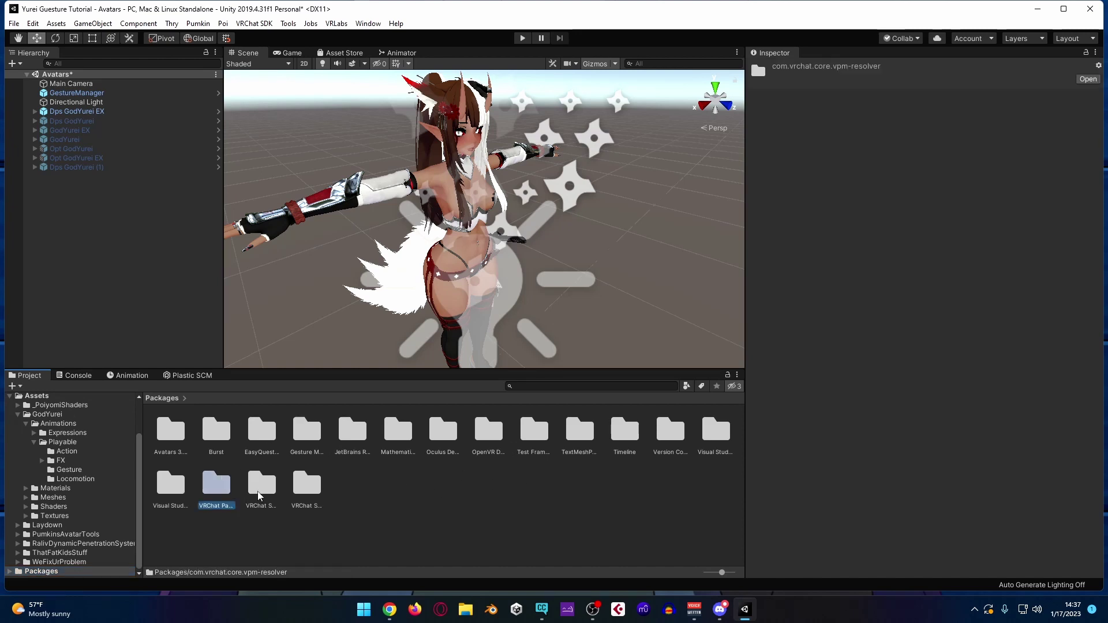
click(263, 486)
click(304, 489)
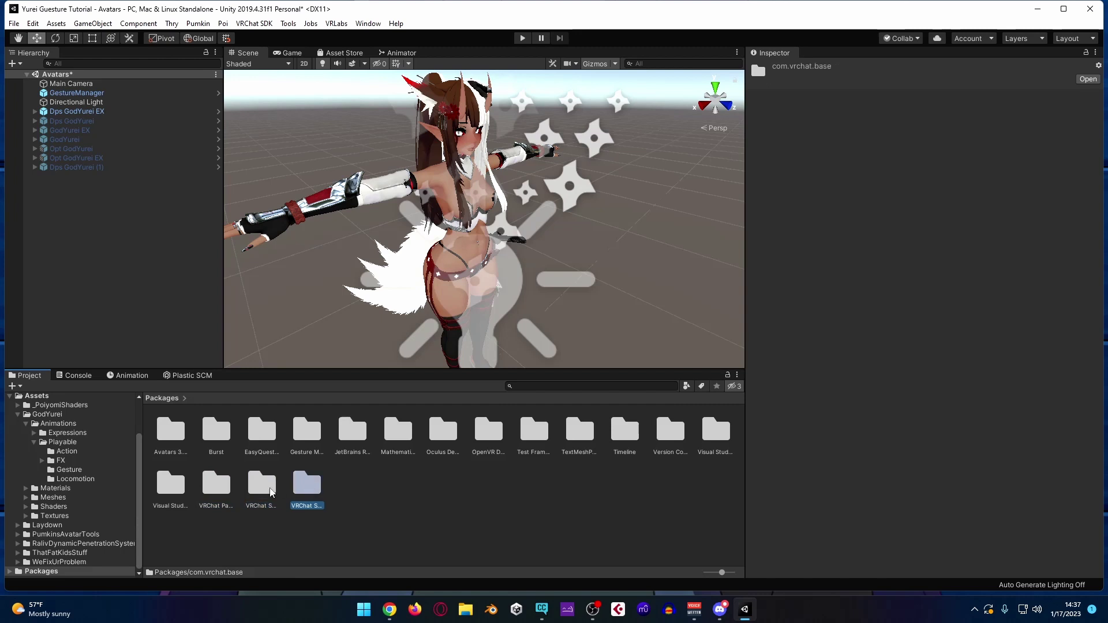
double_click(268, 490)
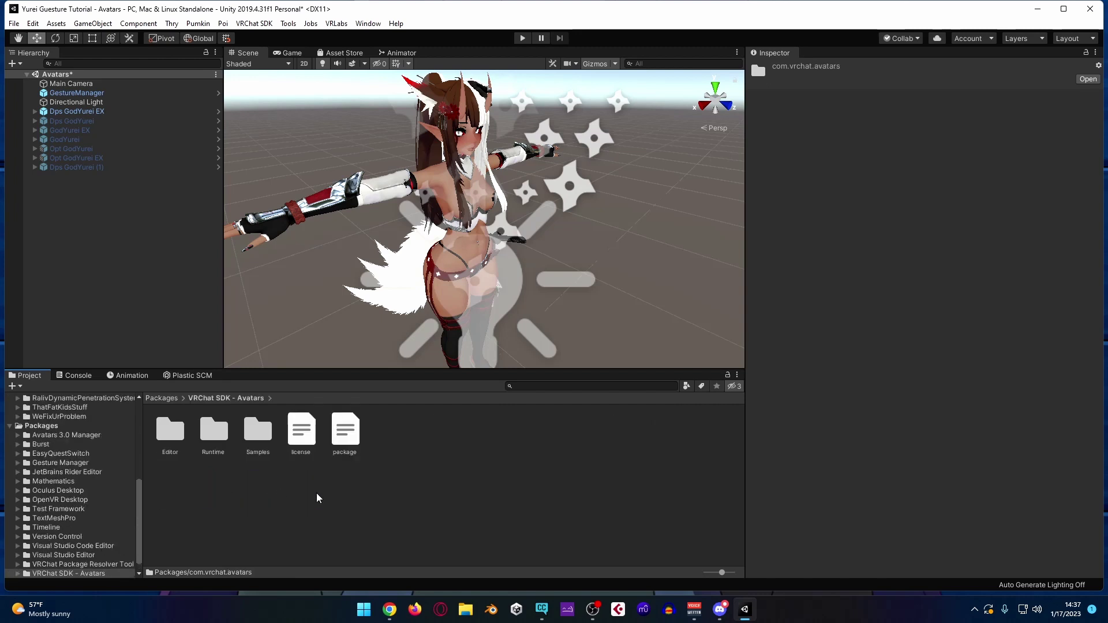
double_click(258, 428)
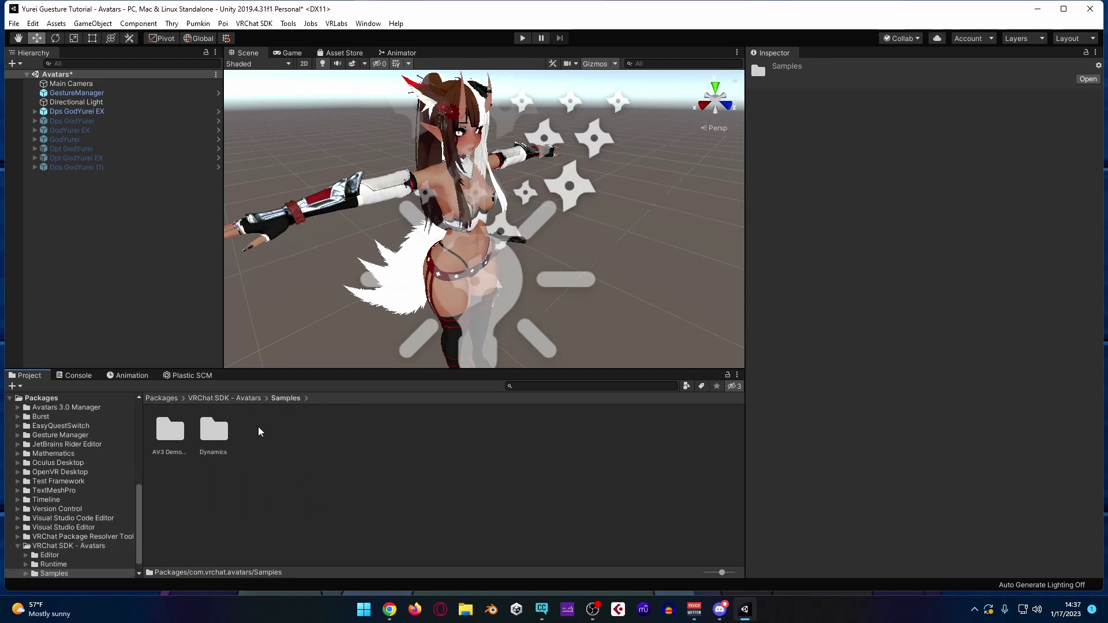
double_click(163, 434)
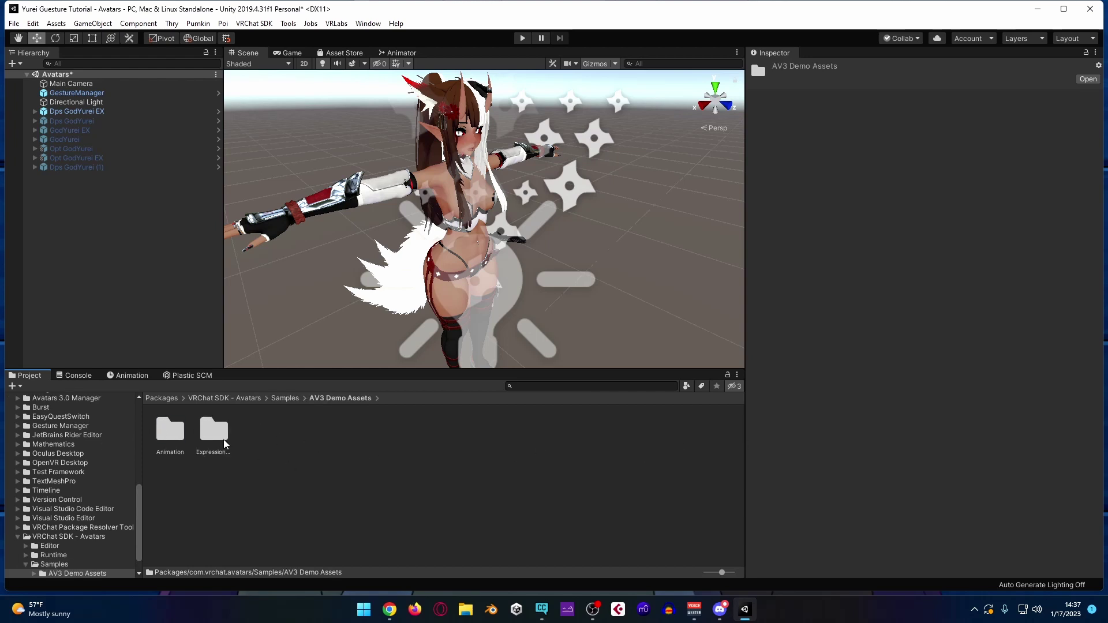
double_click(223, 439)
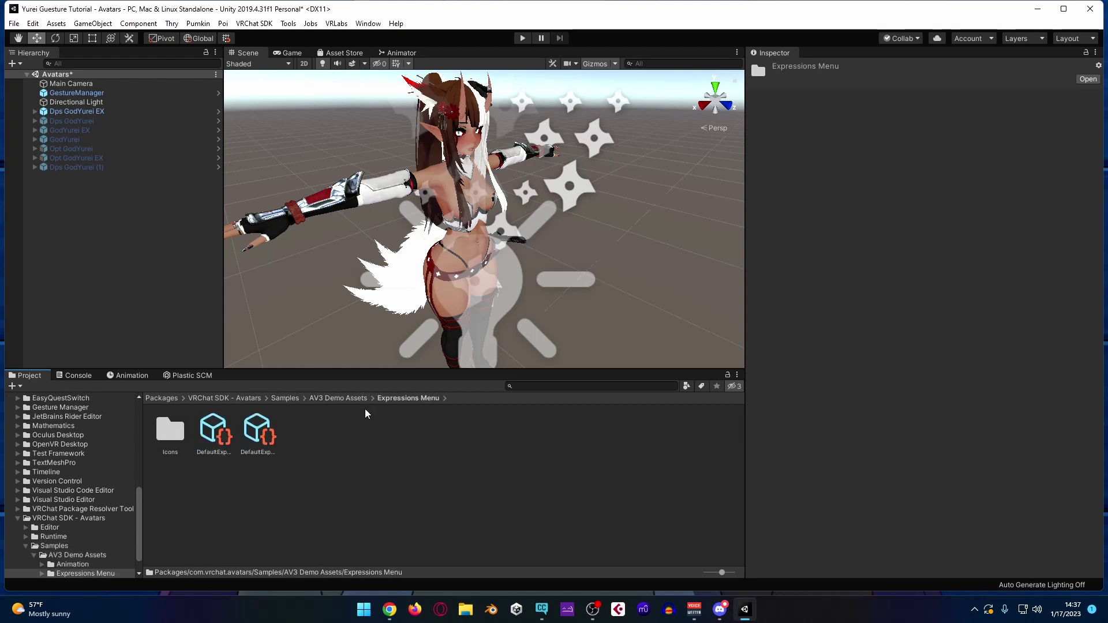
Step: Go into Animation > Controllers and settle on the vrc_AvatarV3HandsLayer controller
click(350, 398)
double_click(184, 434)
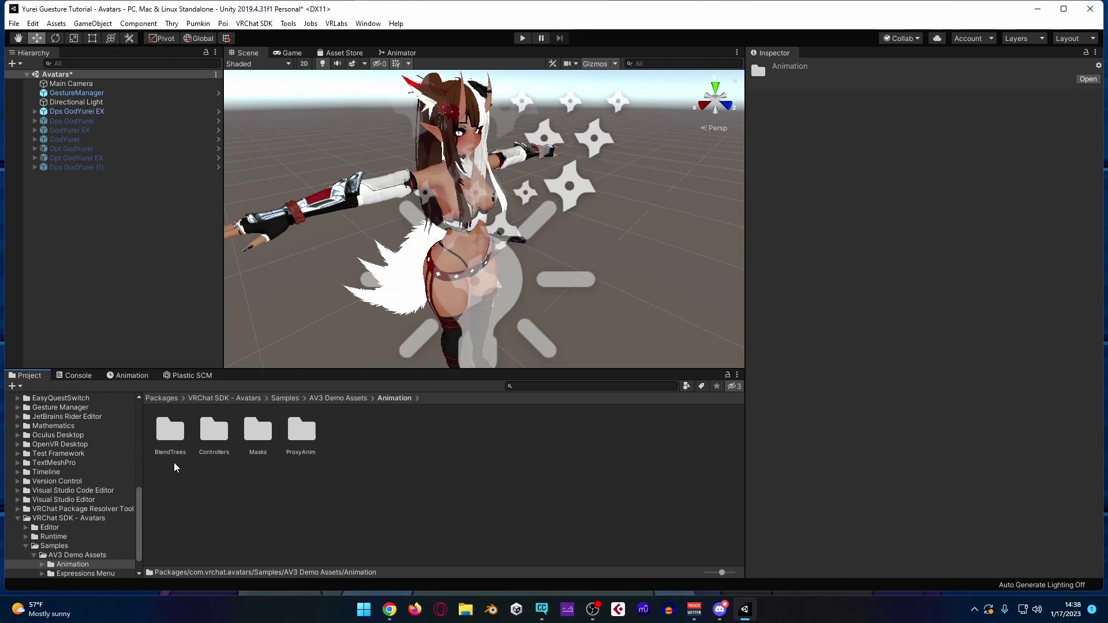
double_click(170, 432)
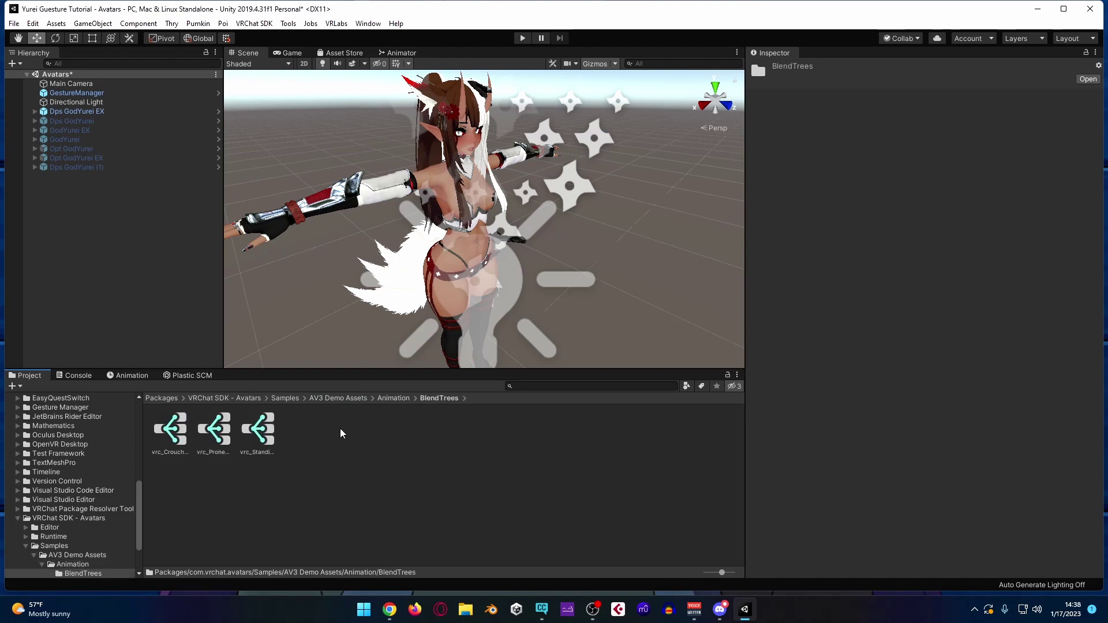
click(394, 398)
click(219, 433)
double_click(219, 434)
click(219, 431)
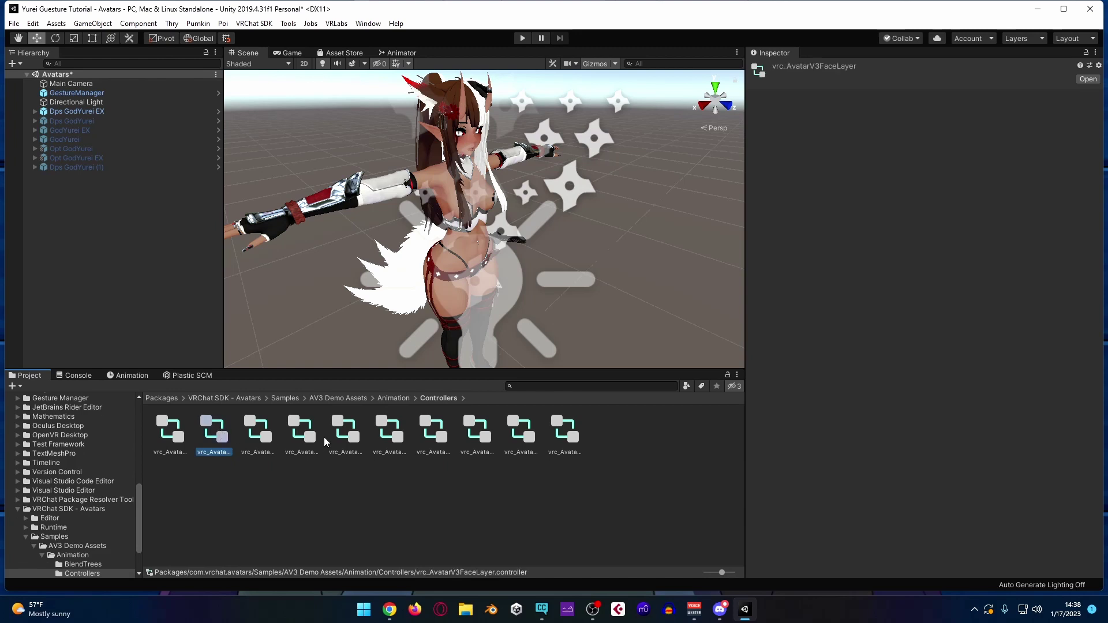
key(Right)
key(Right)
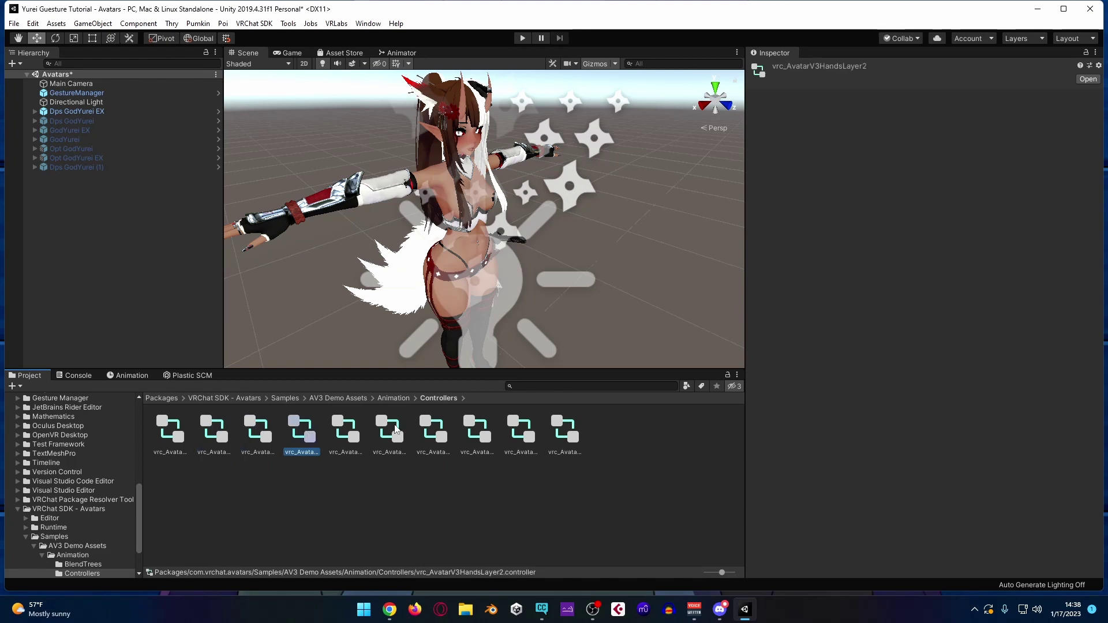
key(Left)
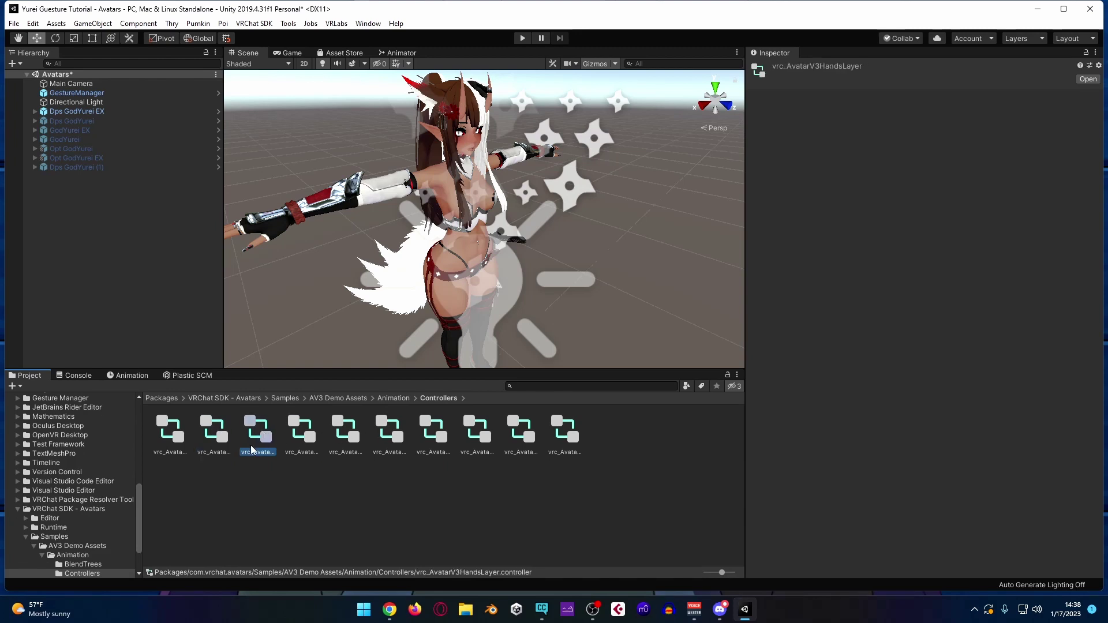
Step: Open the HandsLayer controller and check which clip the Fist state plays
double_click(256, 427)
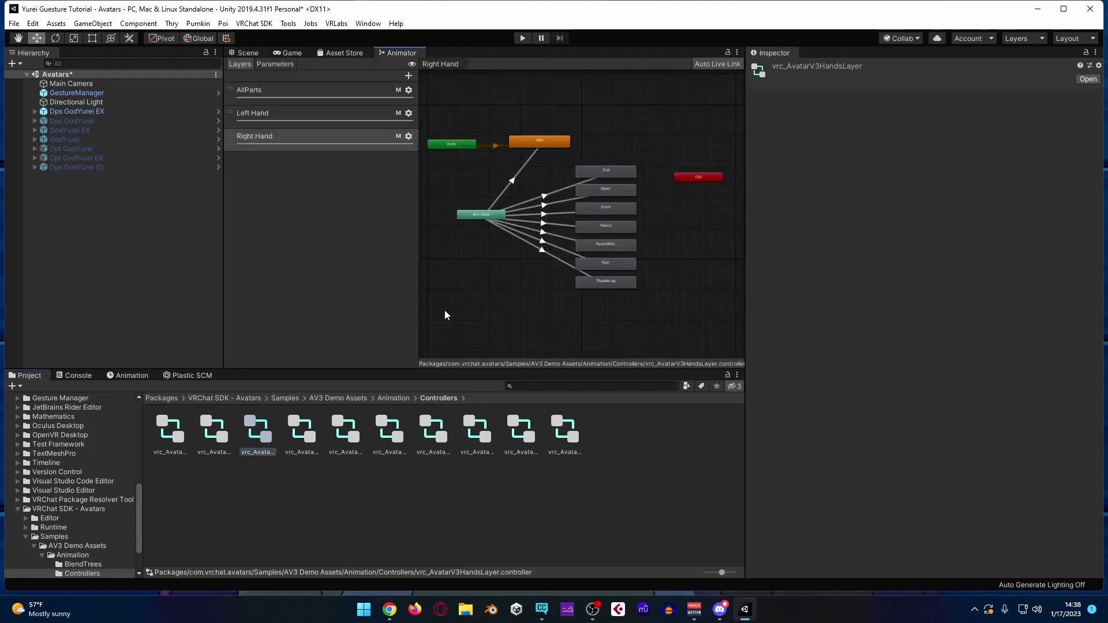
click(605, 170)
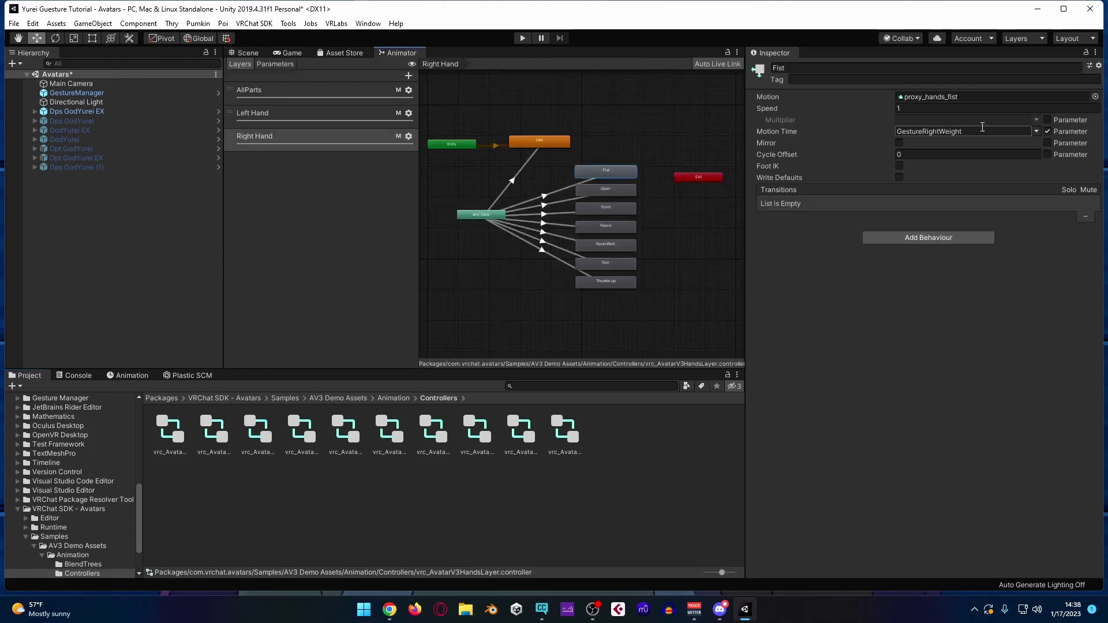
click(946, 97)
scroll(322, 455, down, 3)
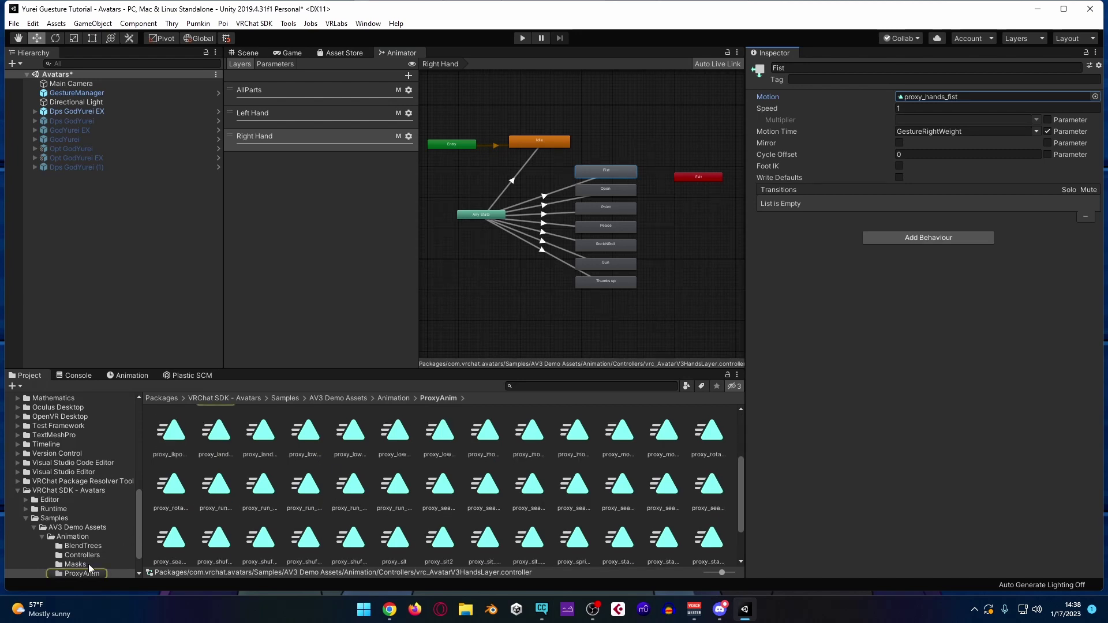
scroll(271, 542, up, 1)
scroll(271, 542, down, 1)
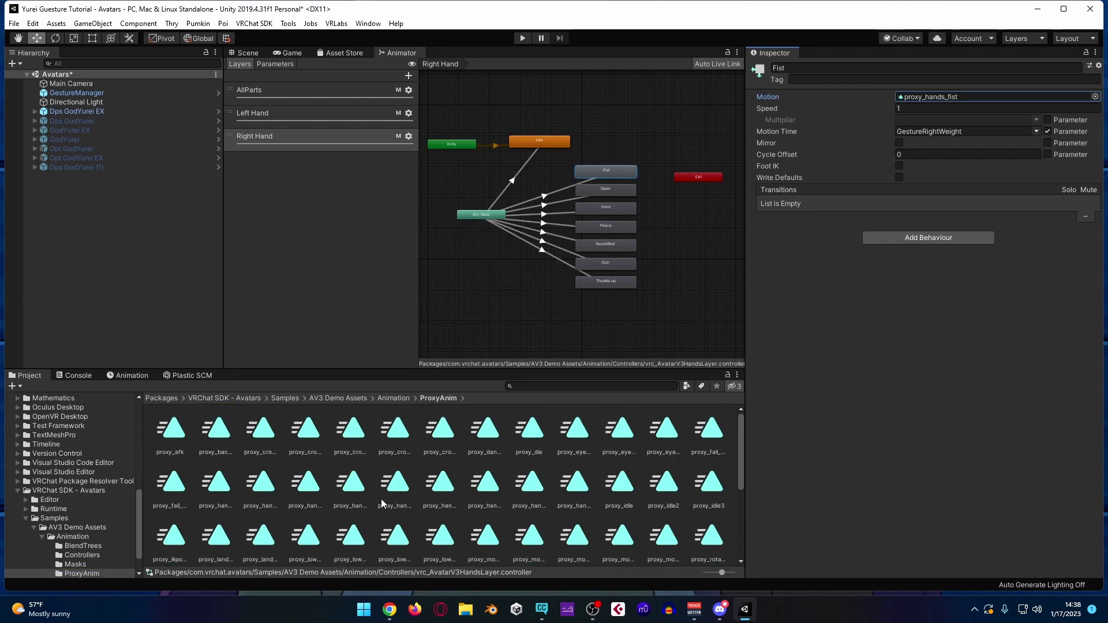
scroll(586, 516, down, 1)
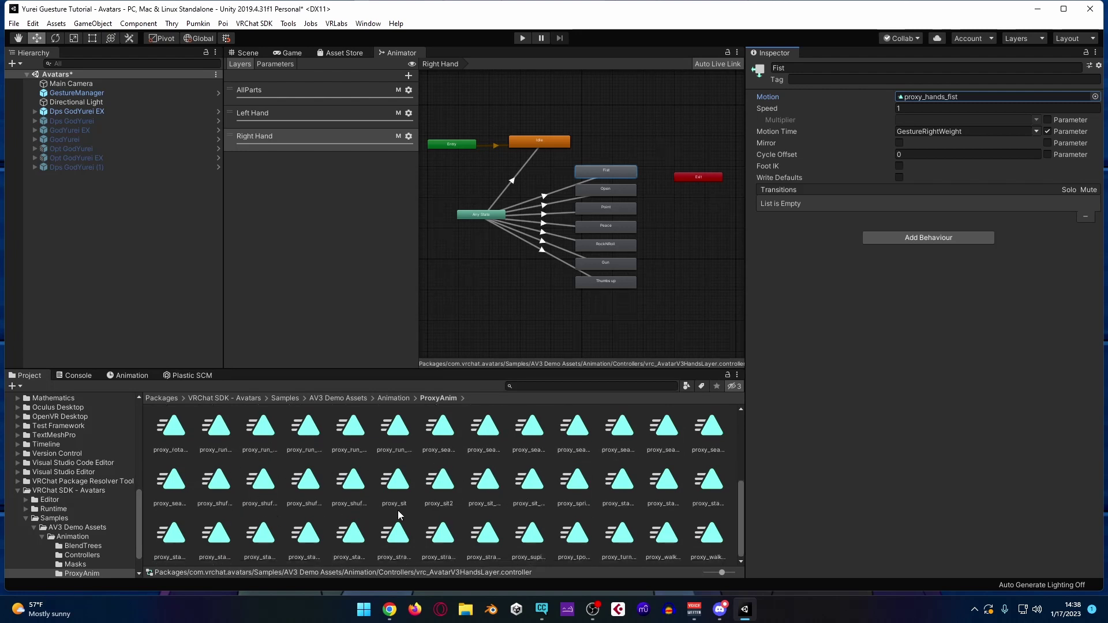
scroll(453, 499, up, 2)
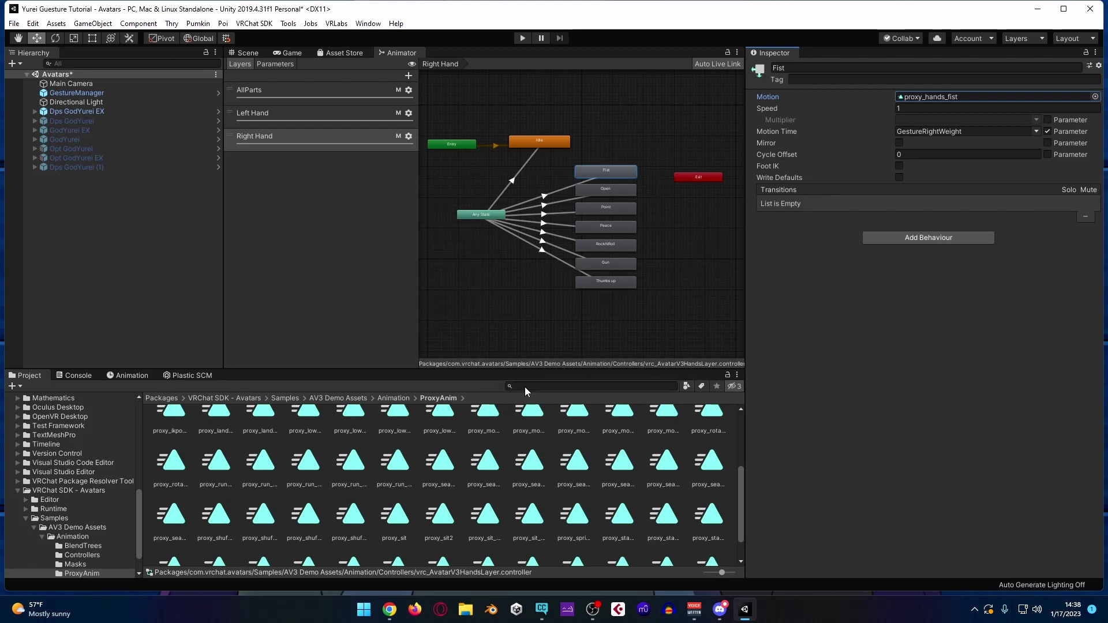
Step: Locate the RockNRoll state's clip, proxy_hands_rock, in the ProxyAnim samples folder
click(618, 248)
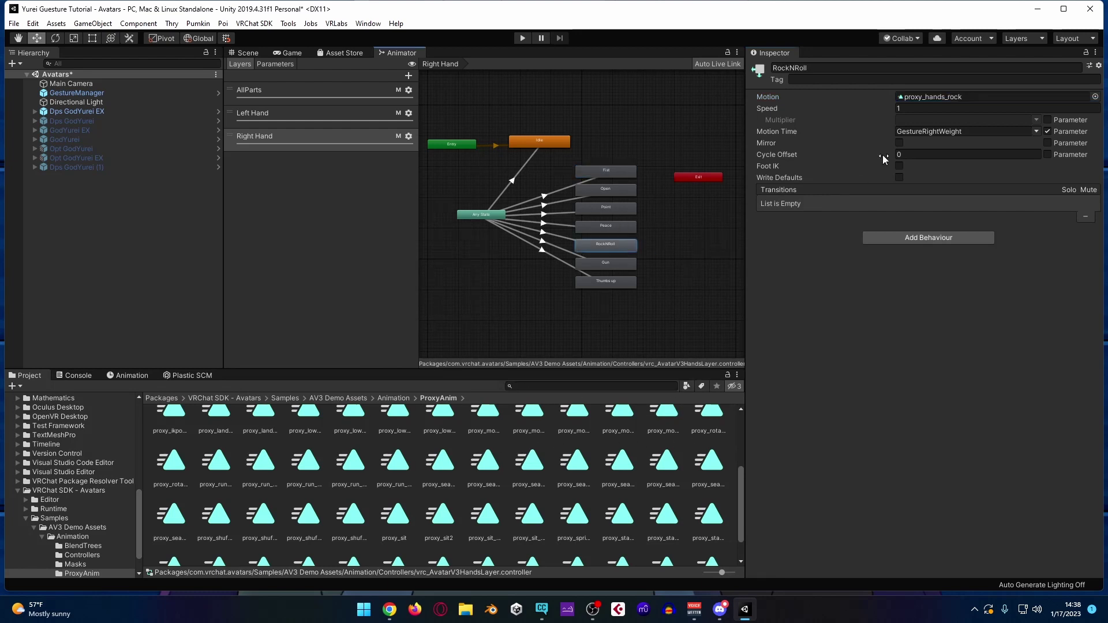
click(977, 95)
click(540, 489)
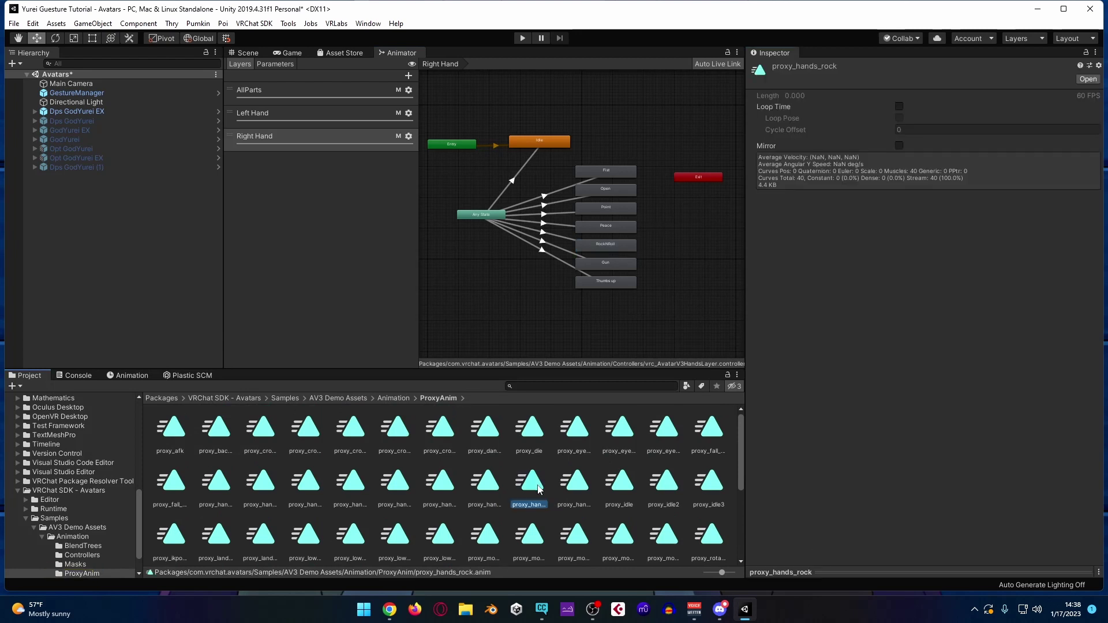
scroll(55, 514, up, 15)
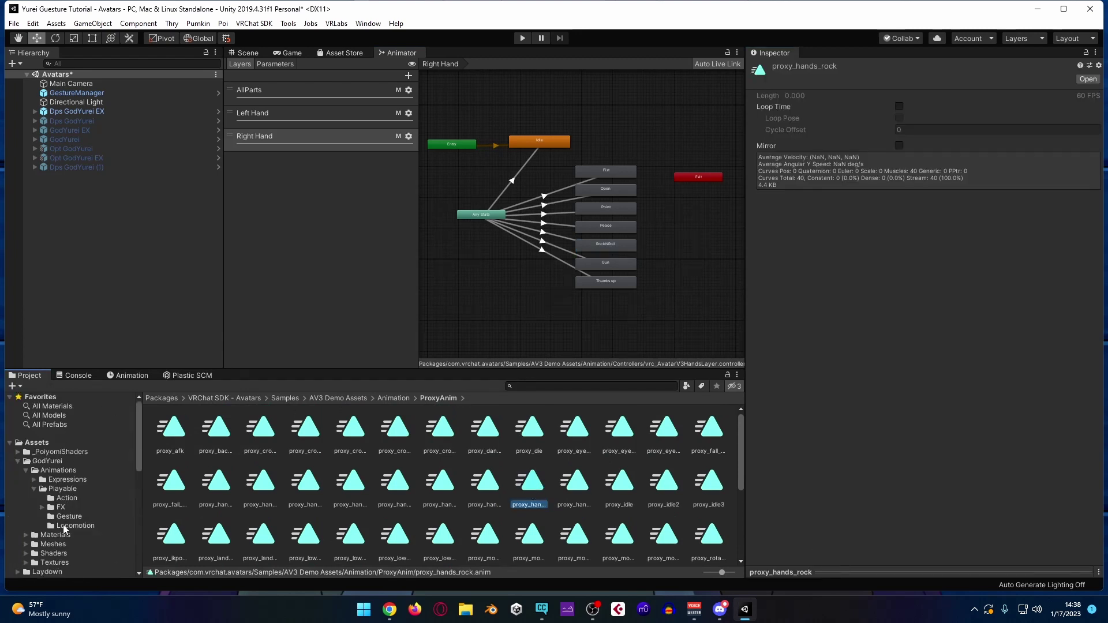
click(69, 516)
click(376, 537)
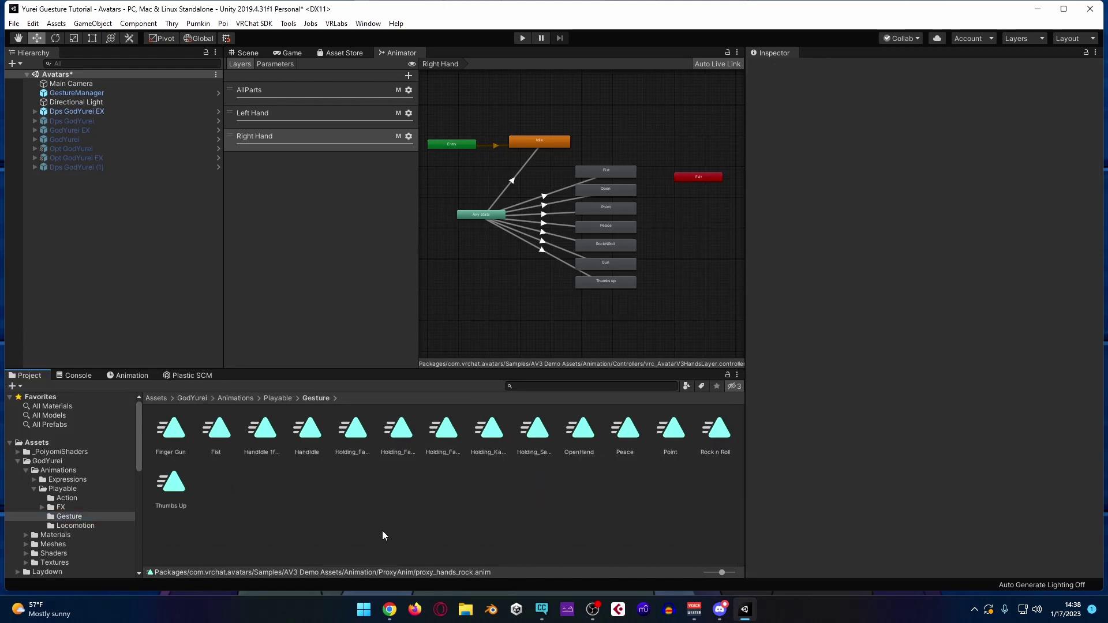
scroll(98, 517, down, 15)
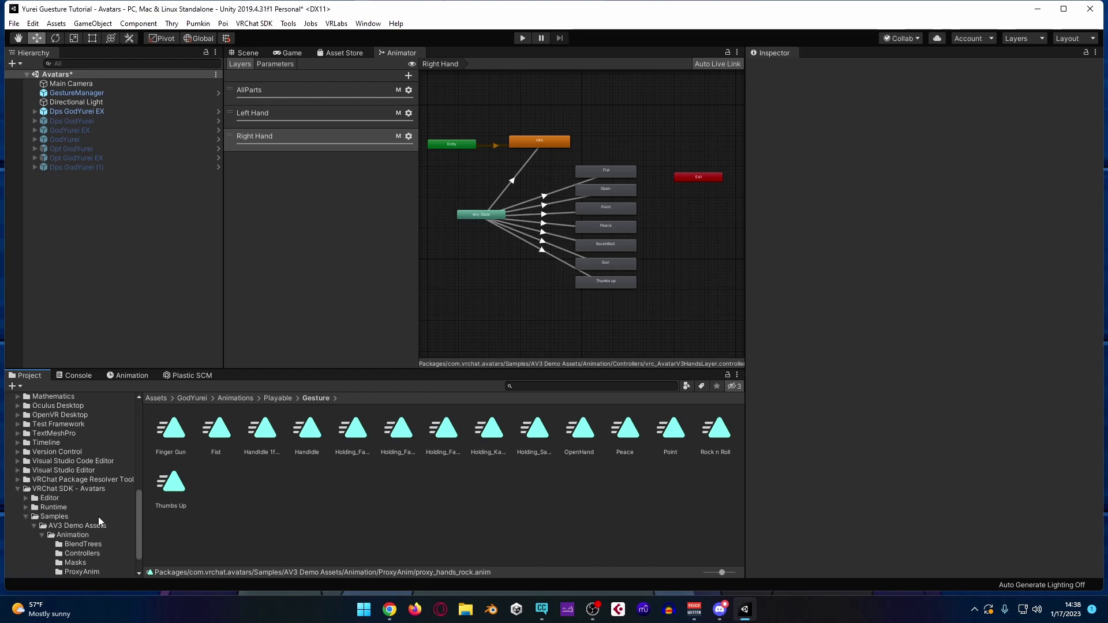
click(86, 542)
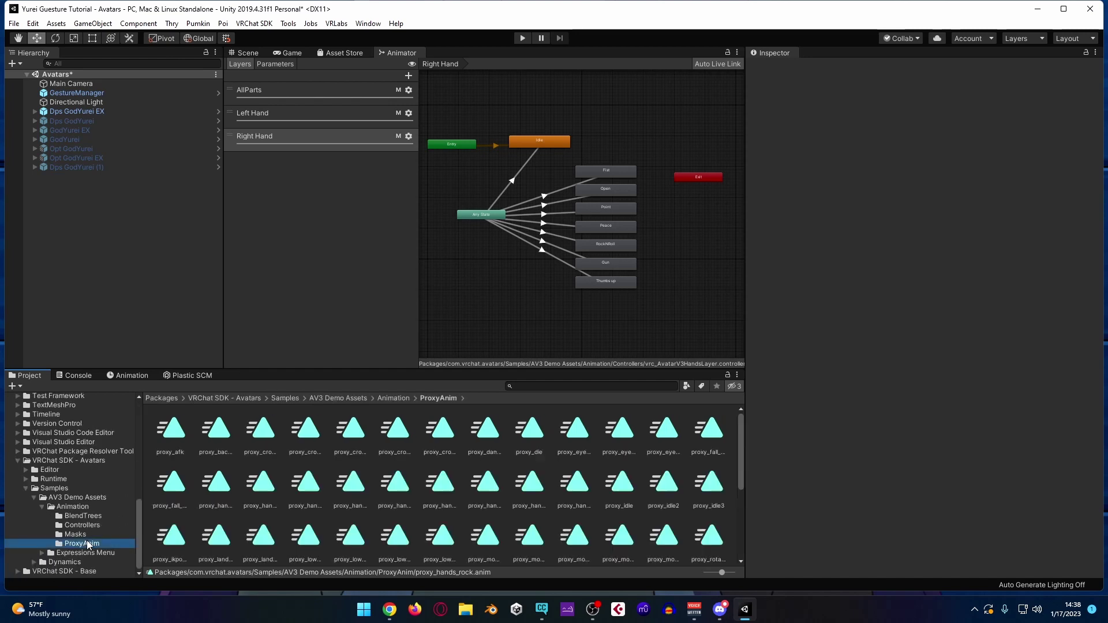
Step: Browse the ProxyAnim hand clips, including proxy_hands_idle2, gun, point and thumbs_up
click(351, 484)
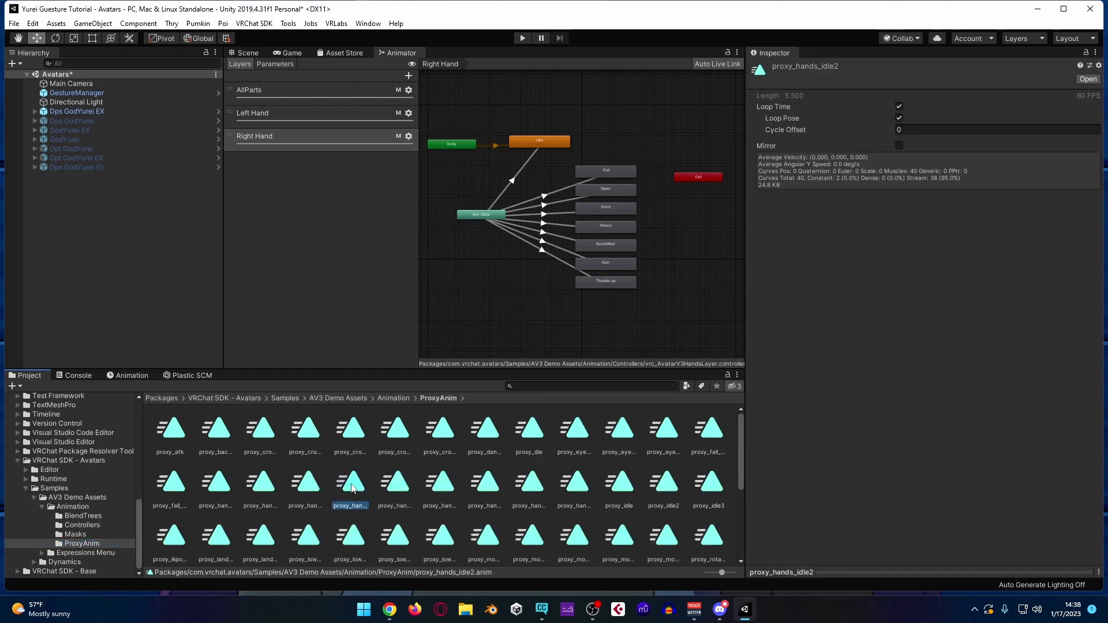
click(299, 491)
click(263, 490)
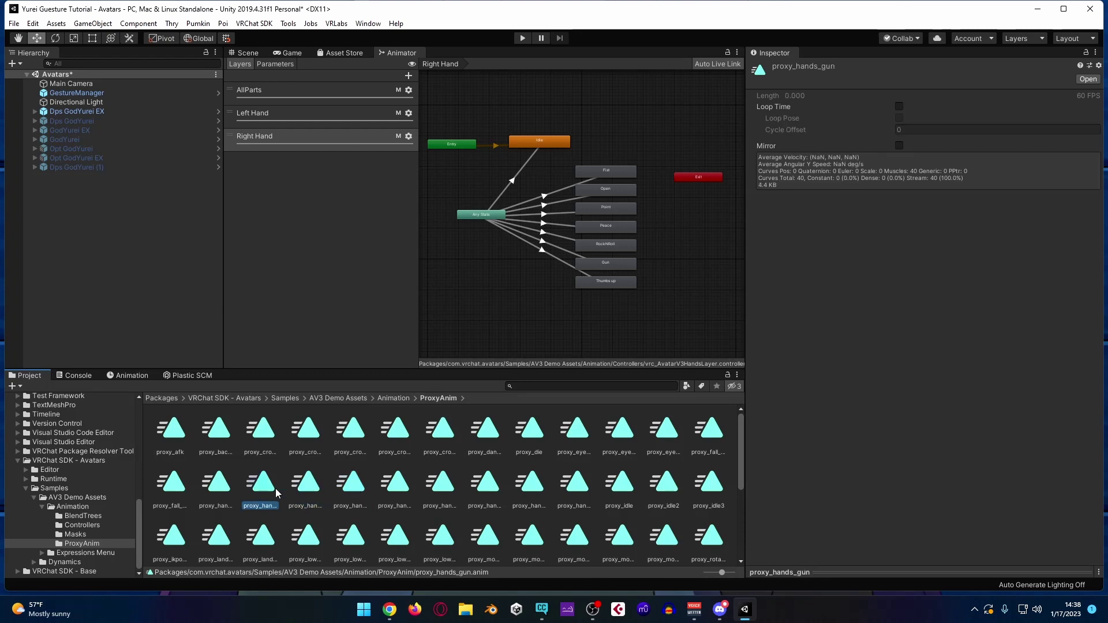
click(186, 489)
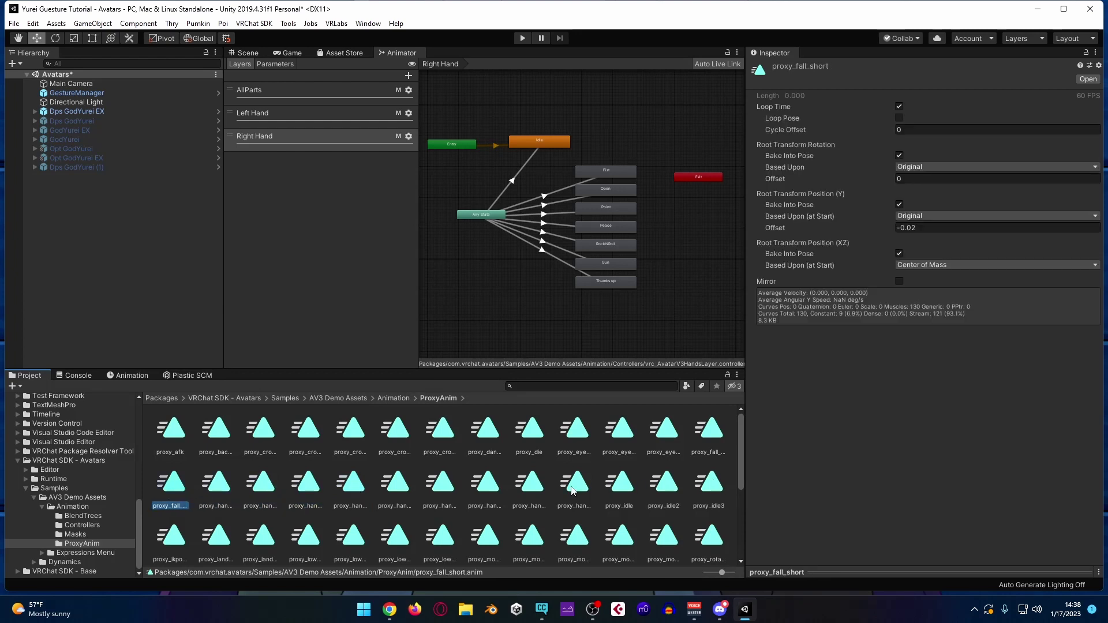
click(484, 488)
click(439, 491)
click(398, 490)
click(352, 492)
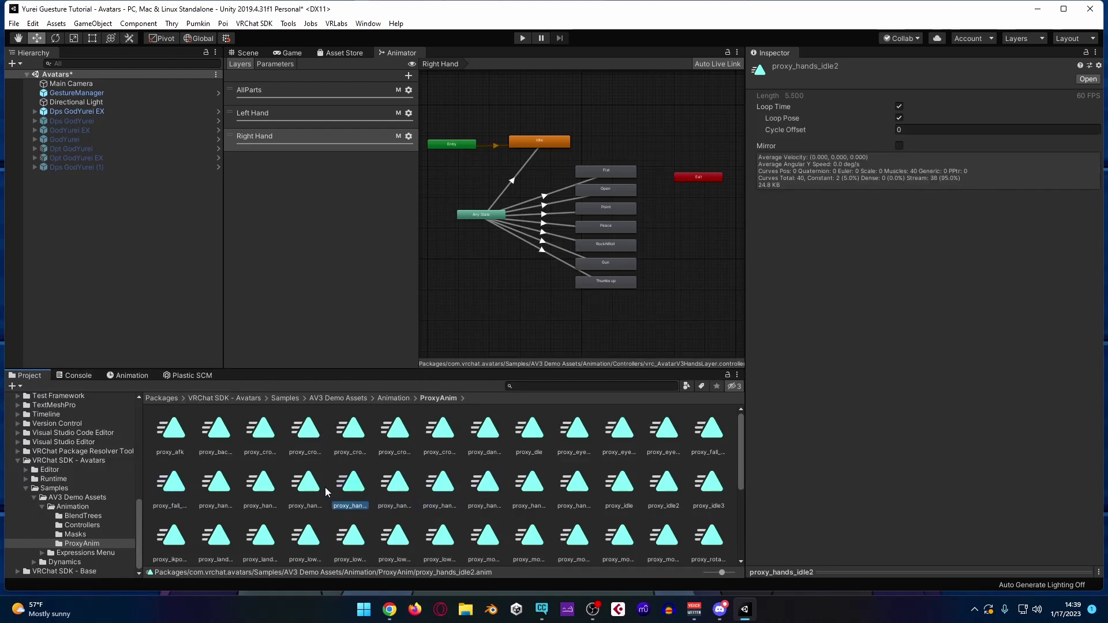
click(561, 484)
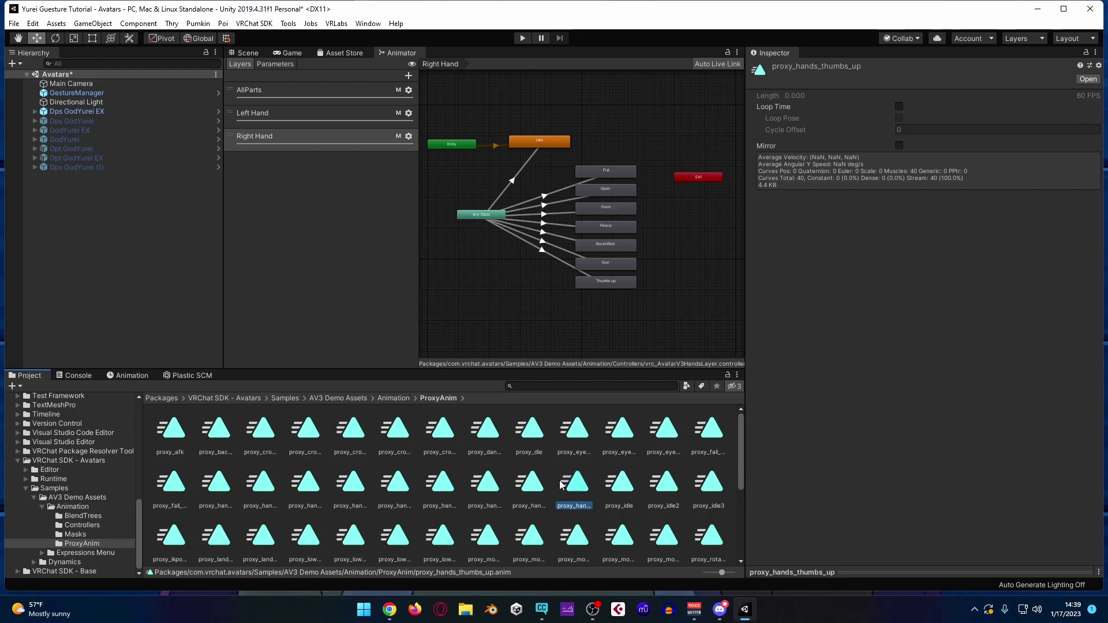
click(626, 487)
Step: Duplicate proxy_hands_rock with Ctrl+D to create proxy_hands_rock 1
click(528, 493)
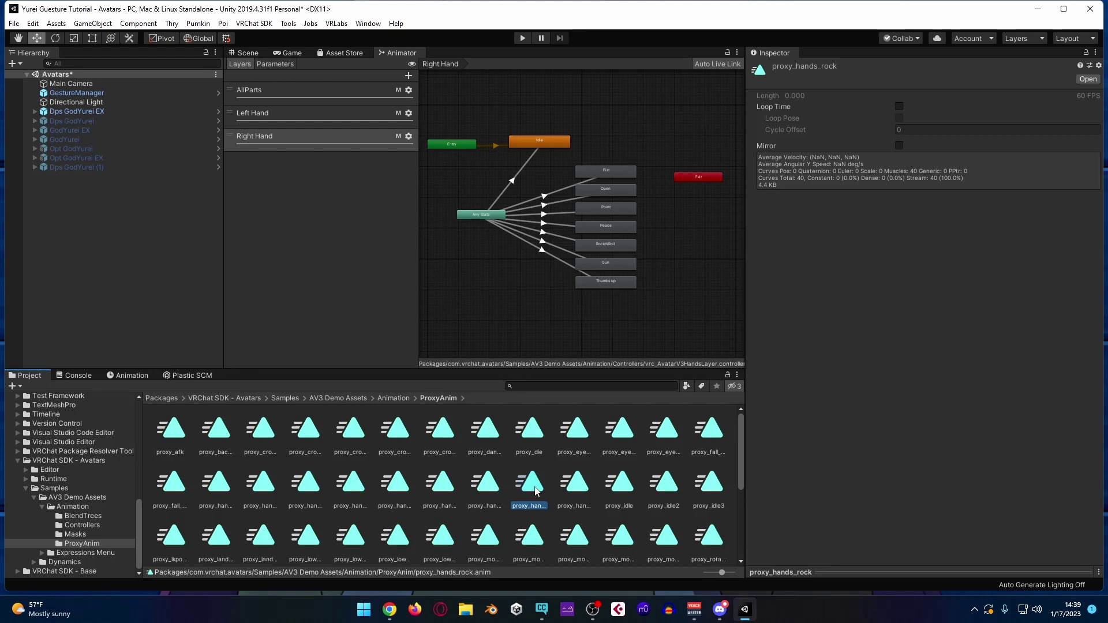
key(ctrl+d)
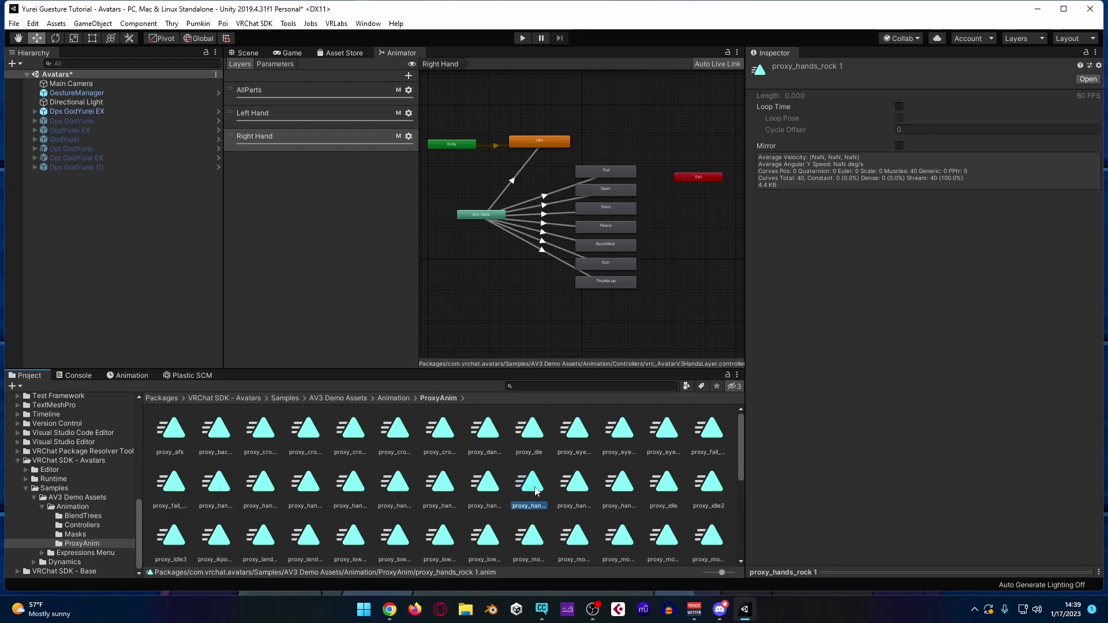
click(574, 490)
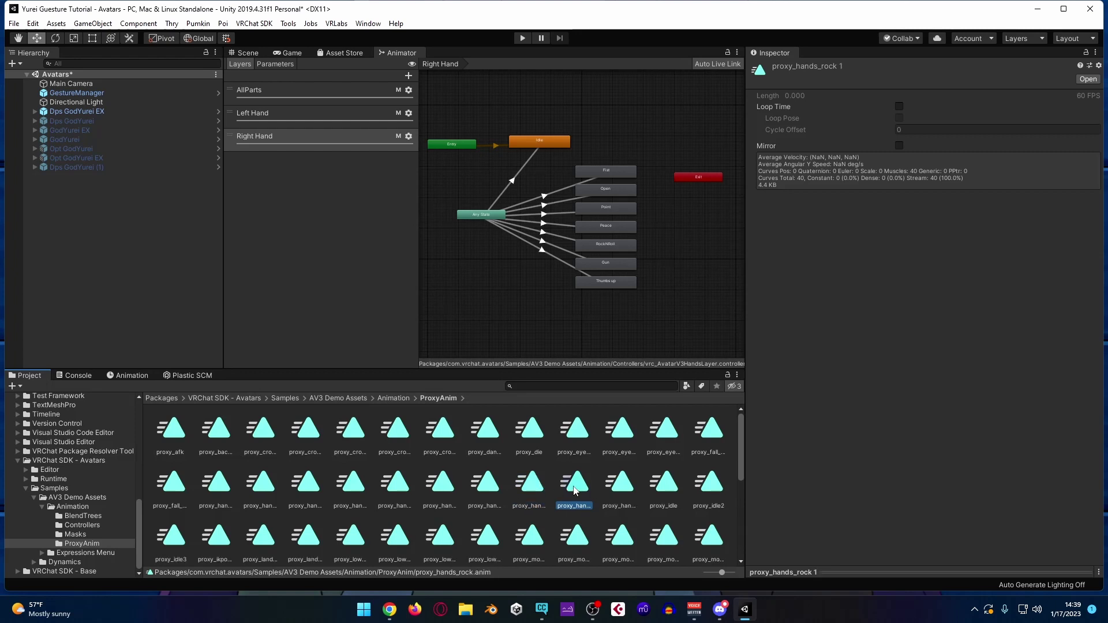
click(535, 491)
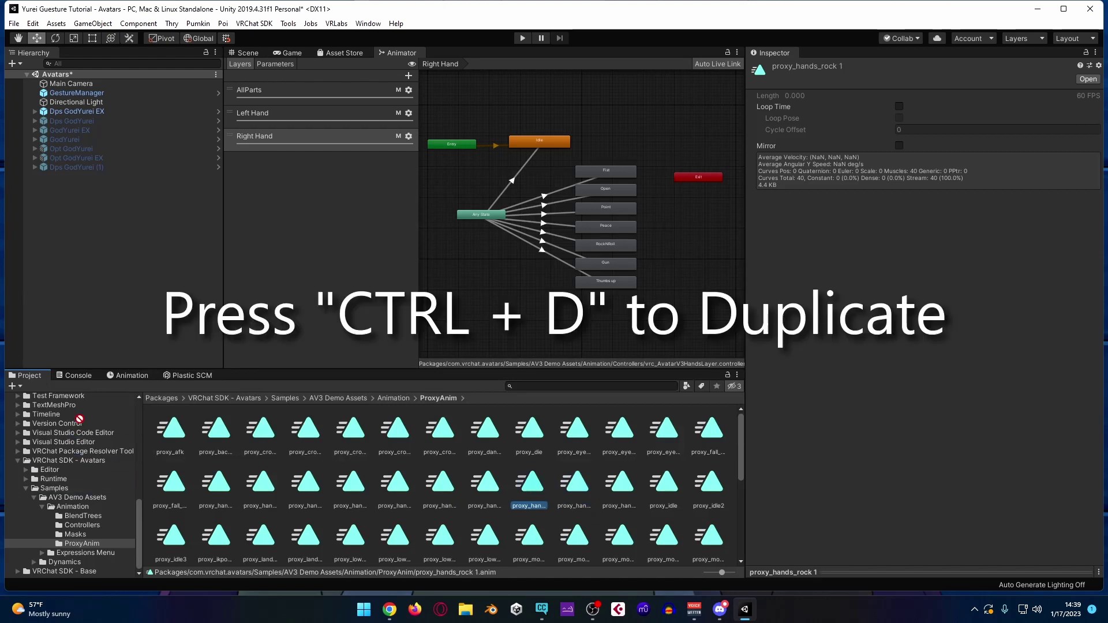
scroll(81, 403, up, 5)
scroll(88, 396, up, 8)
Step: Move proxy_hands_rock 1 into the Playable Gesture folder and show that folder's clips
drag(77, 450, 75, 452)
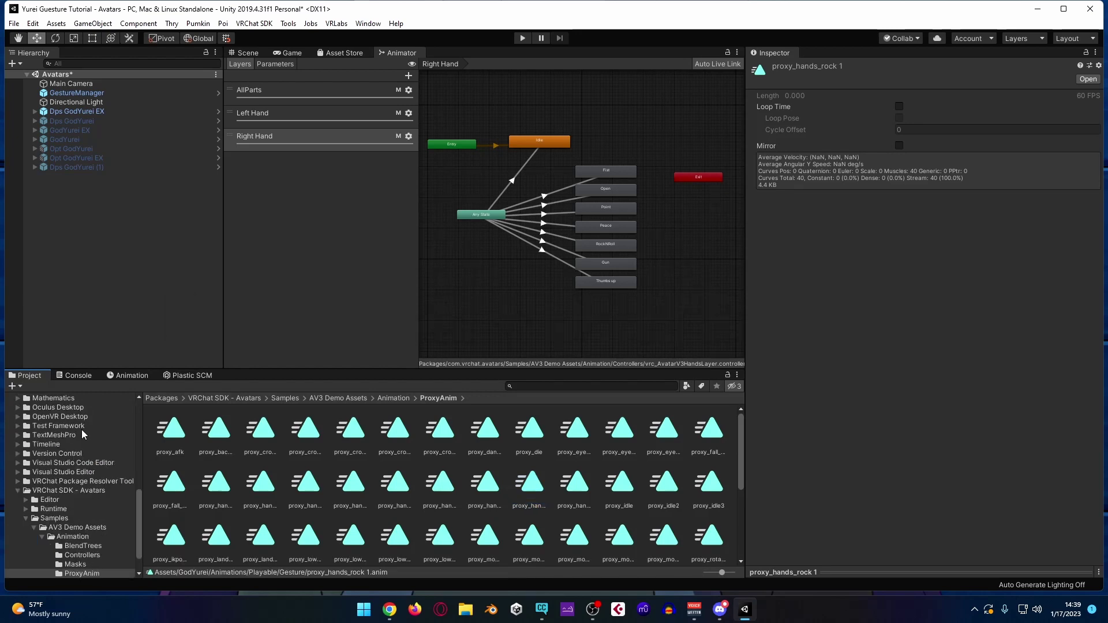
scroll(81, 429, up, 10)
click(72, 441)
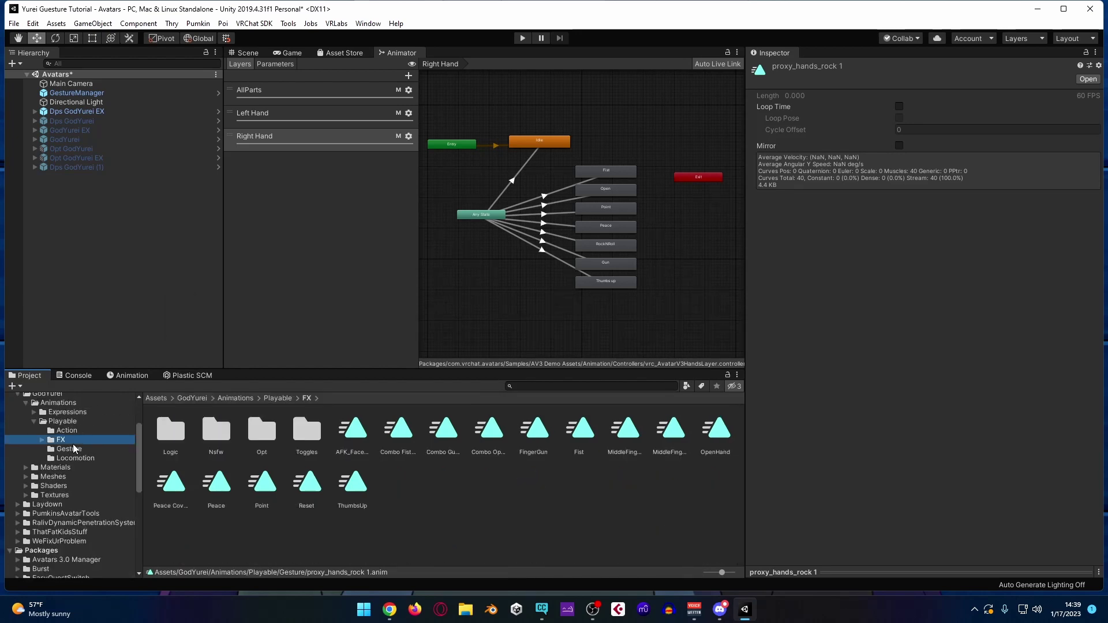
click(75, 448)
click(363, 485)
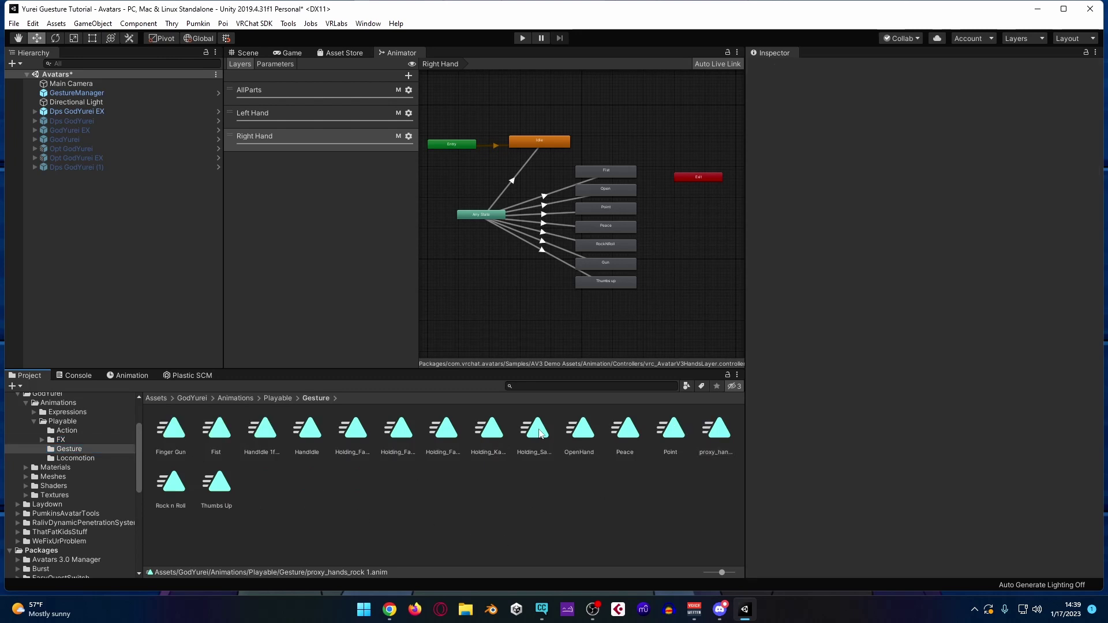
Step: Rename proxy_hands_rock 1 to 'Middle Finger'
click(715, 430)
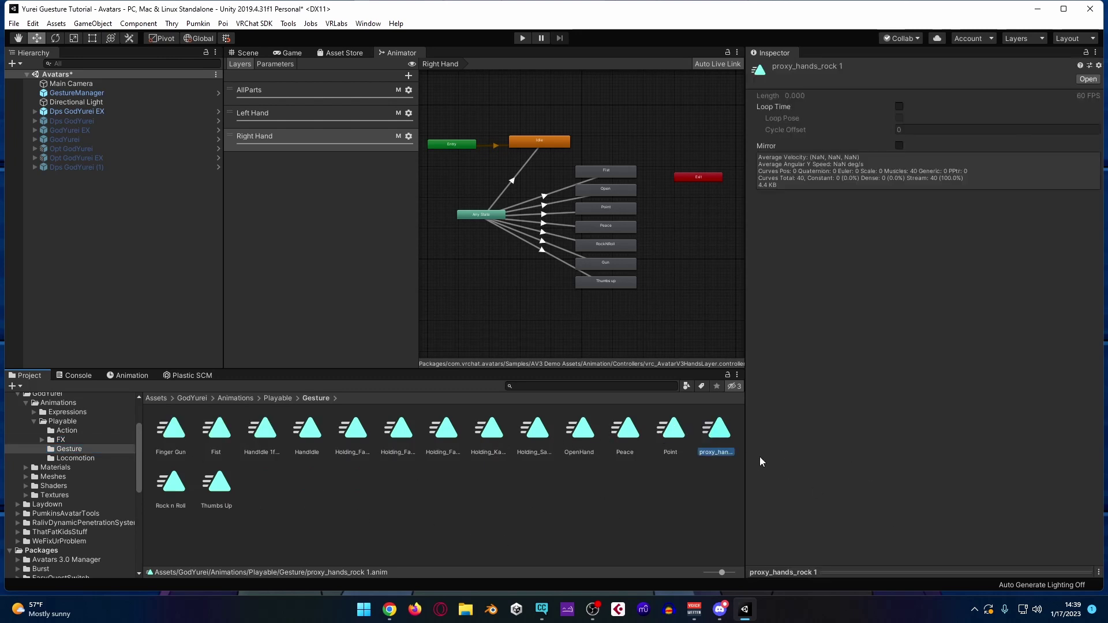
key(F2)
key(BackSpace)
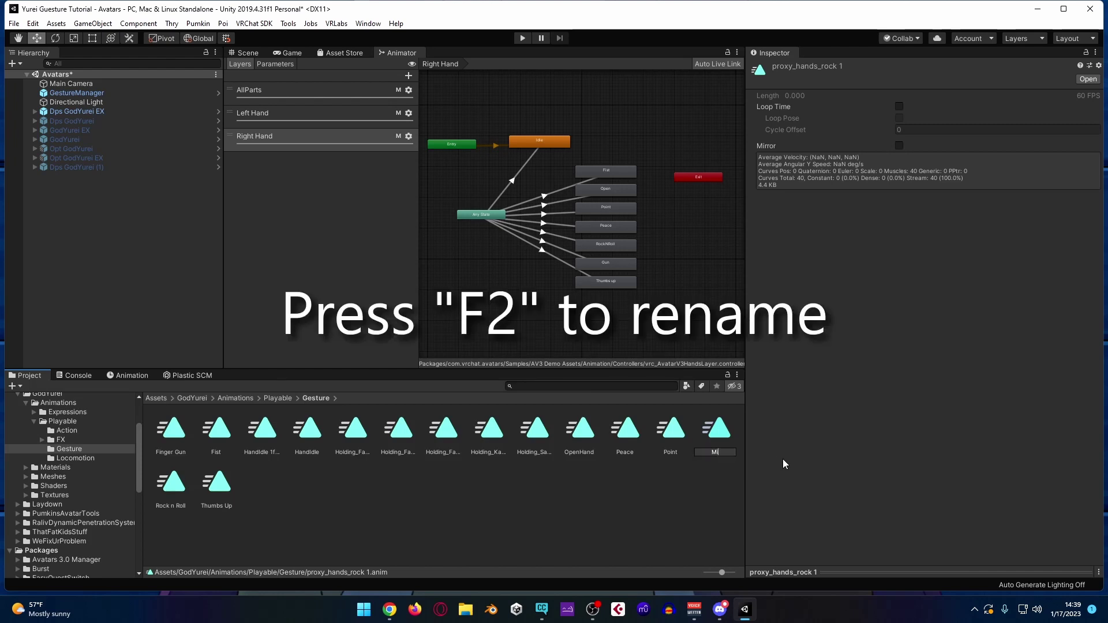
text(Middle Finger)
key(Return)
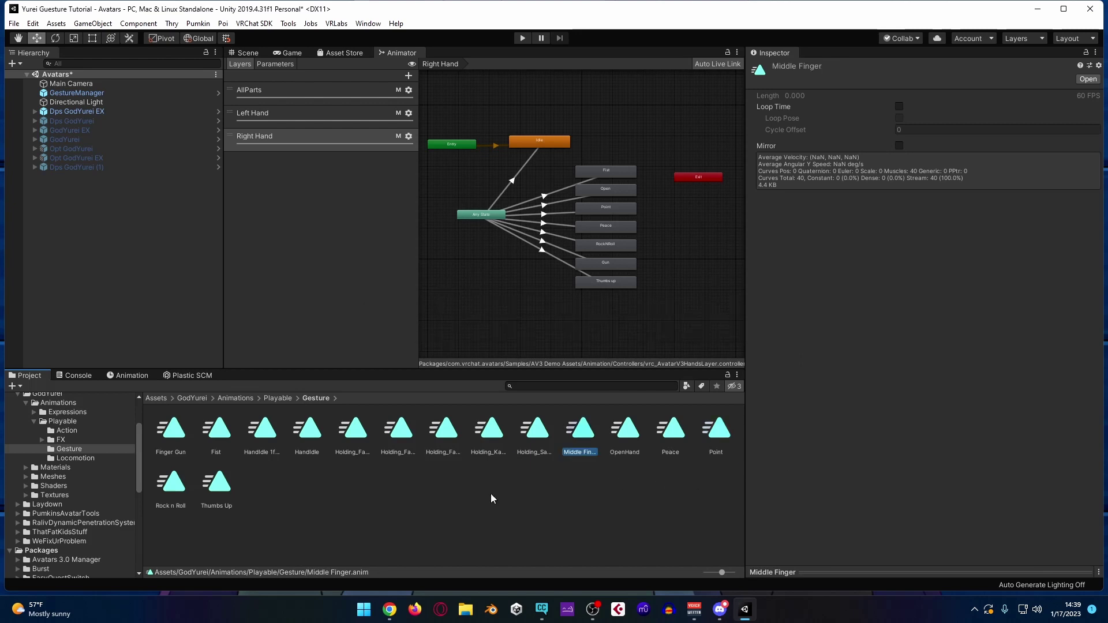
Step: Review the Middle Finger keyframes, then select Dps GodYurei EX in the Scene view
click(127, 375)
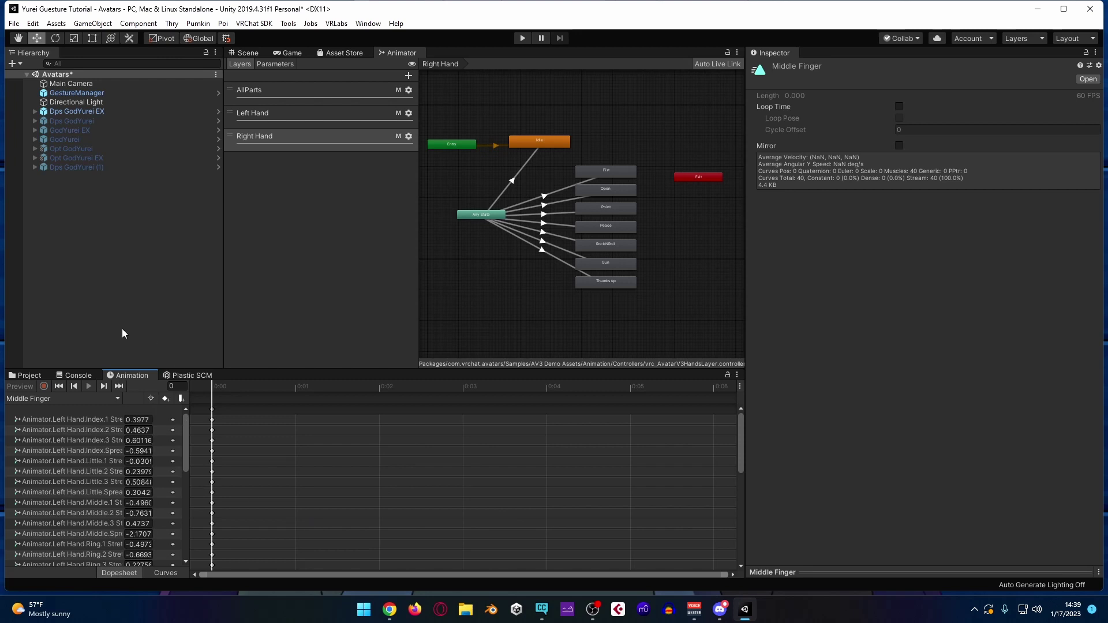
click(243, 52)
click(136, 110)
click(28, 375)
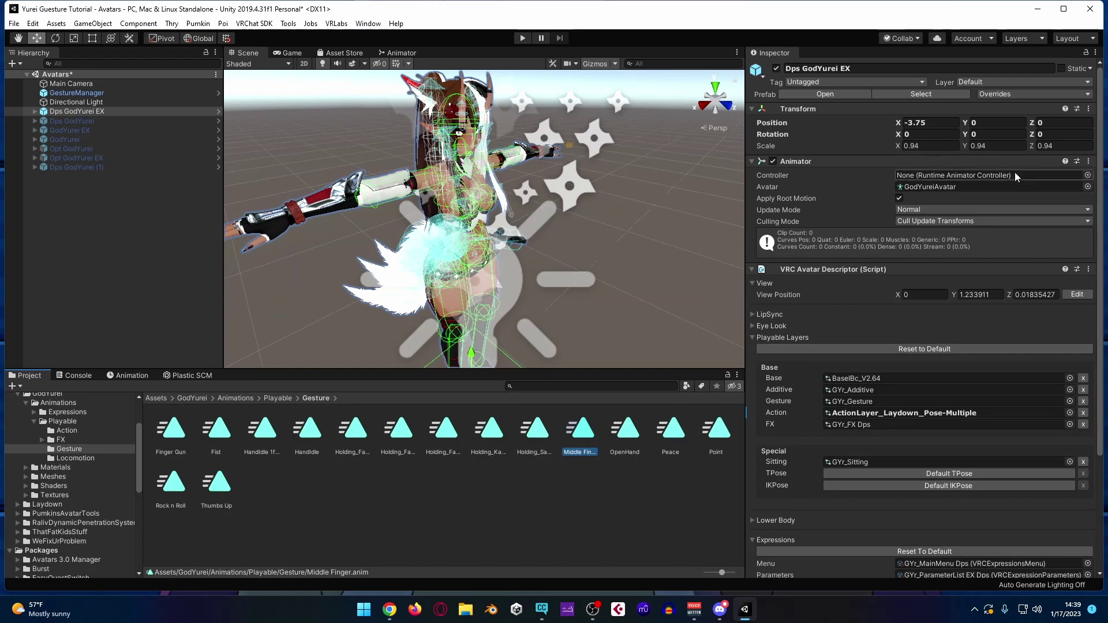
Step: Create an animator controller named 'Testing Geustures' in the Gesture folder and open its graph
click(1087, 175)
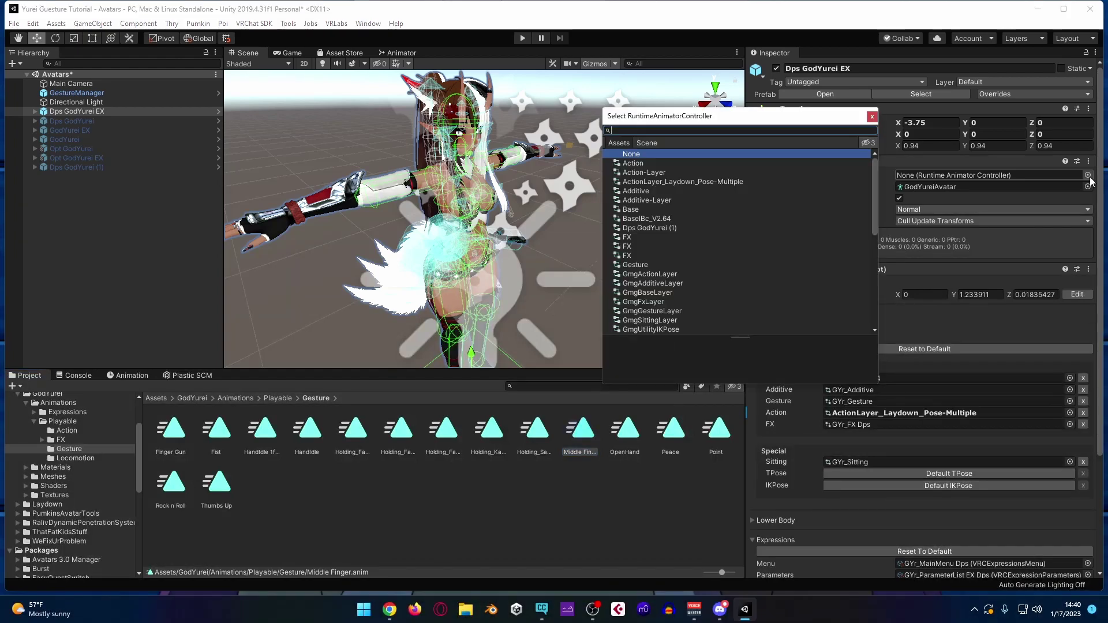
click(440, 521)
right_click(440, 521)
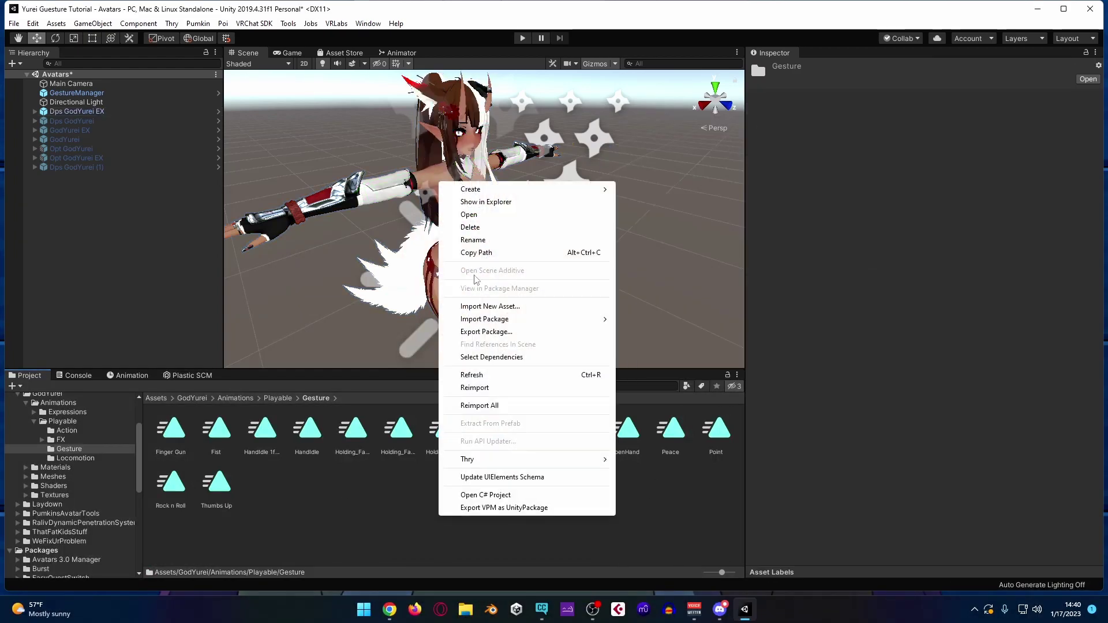
mouse_move(492, 191)
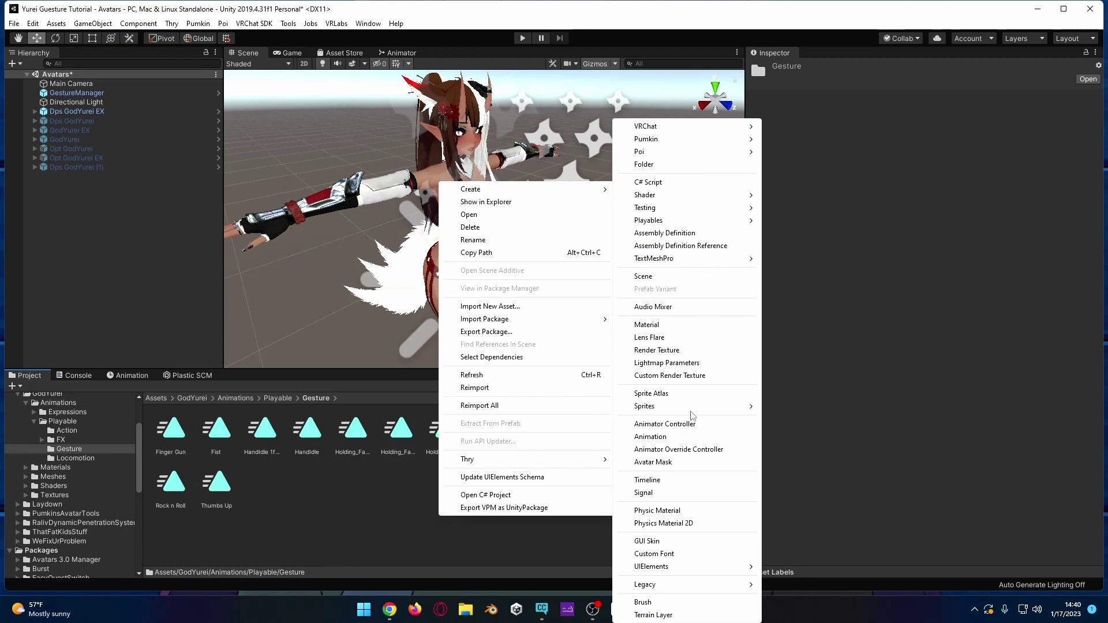
click(691, 428)
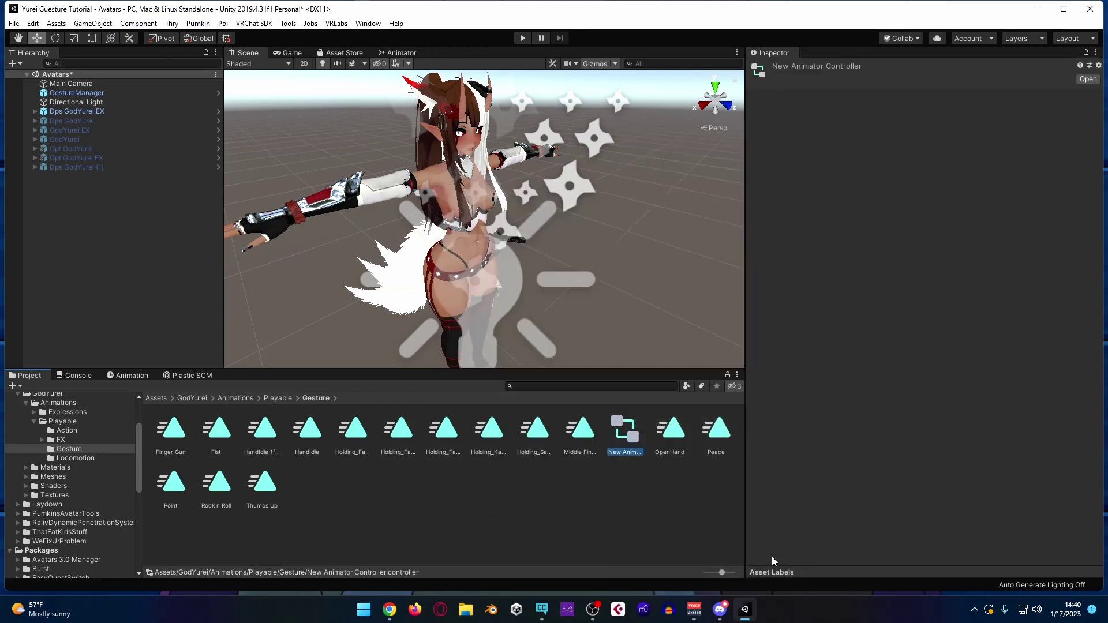
double_click(631, 453)
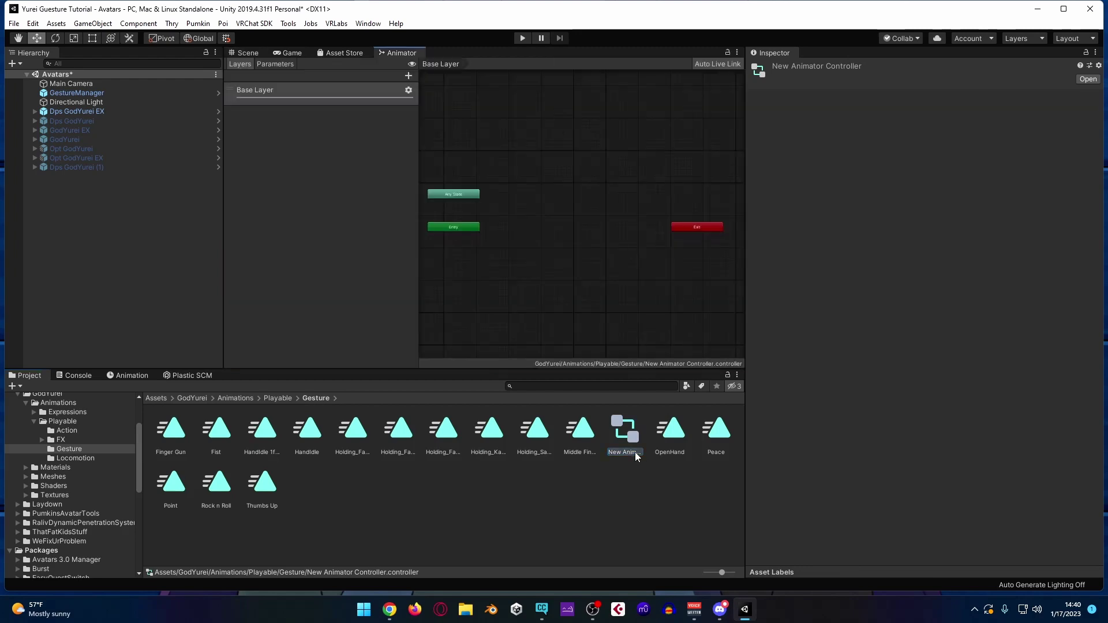
click(631, 451)
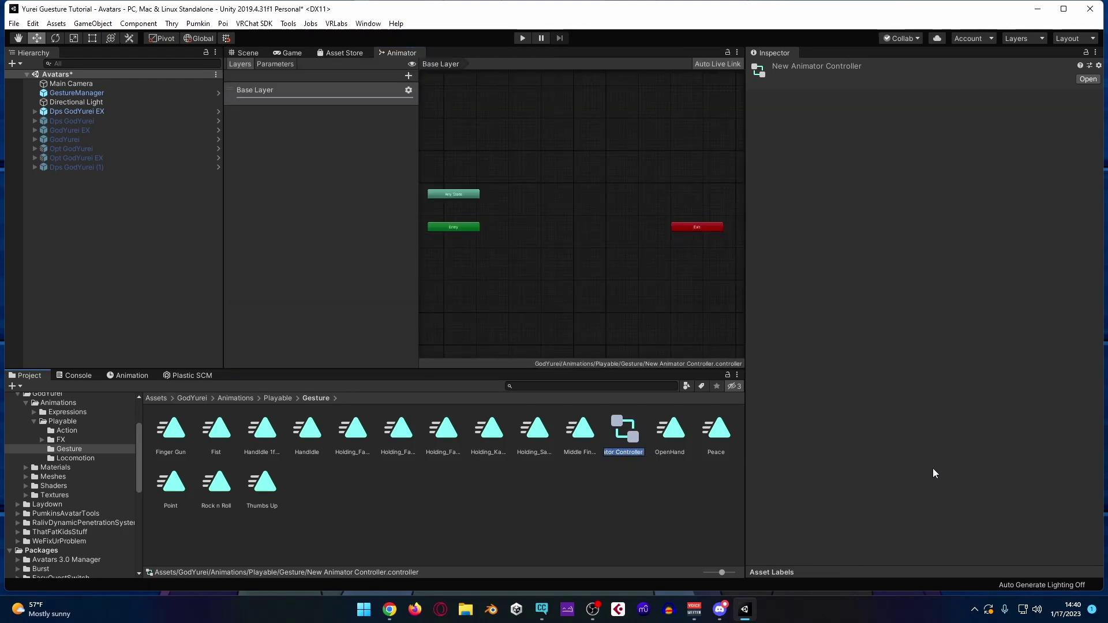
text(New A)
text(Ge)
text(ustu)
text(res)
key(Return)
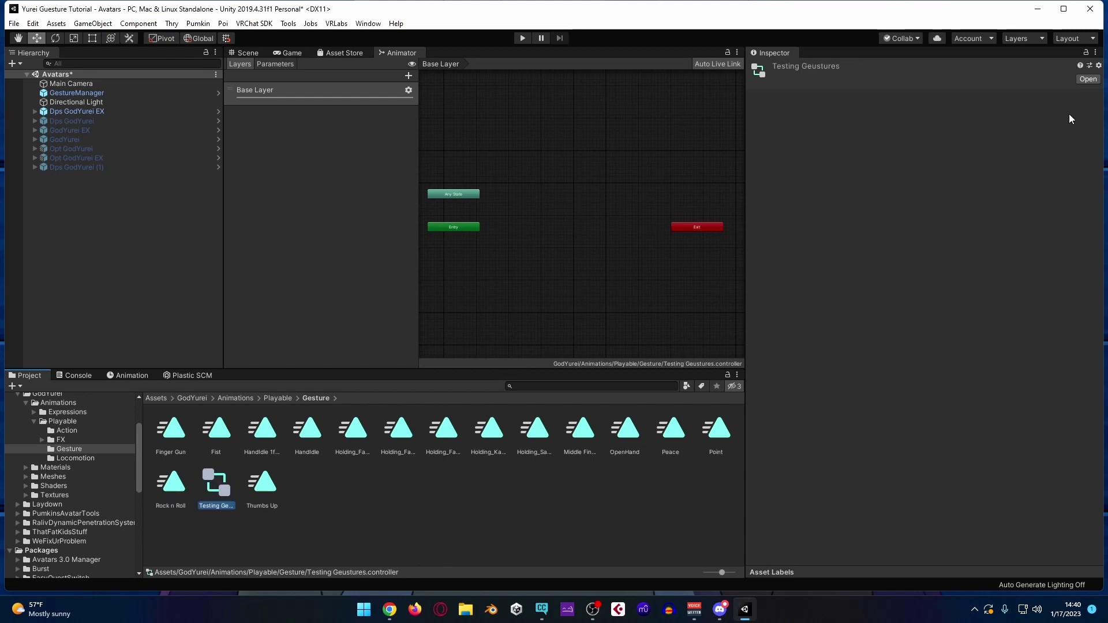
click(316, 528)
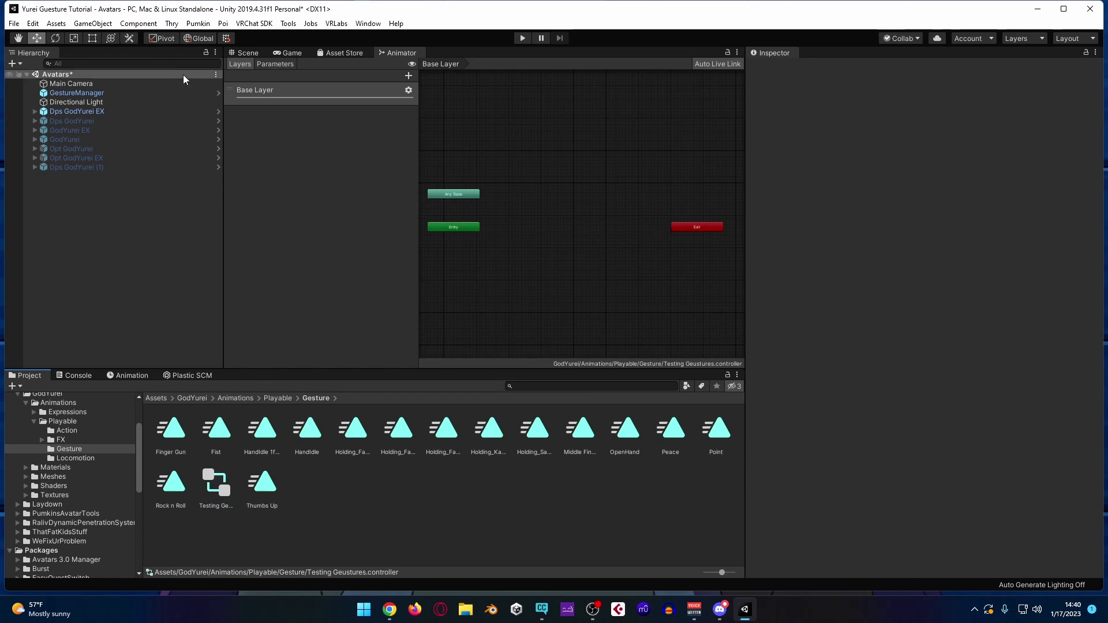
Step: Assign Testing Geustures as the Dps GodYurei EX avatar's Animator controller
click(113, 111)
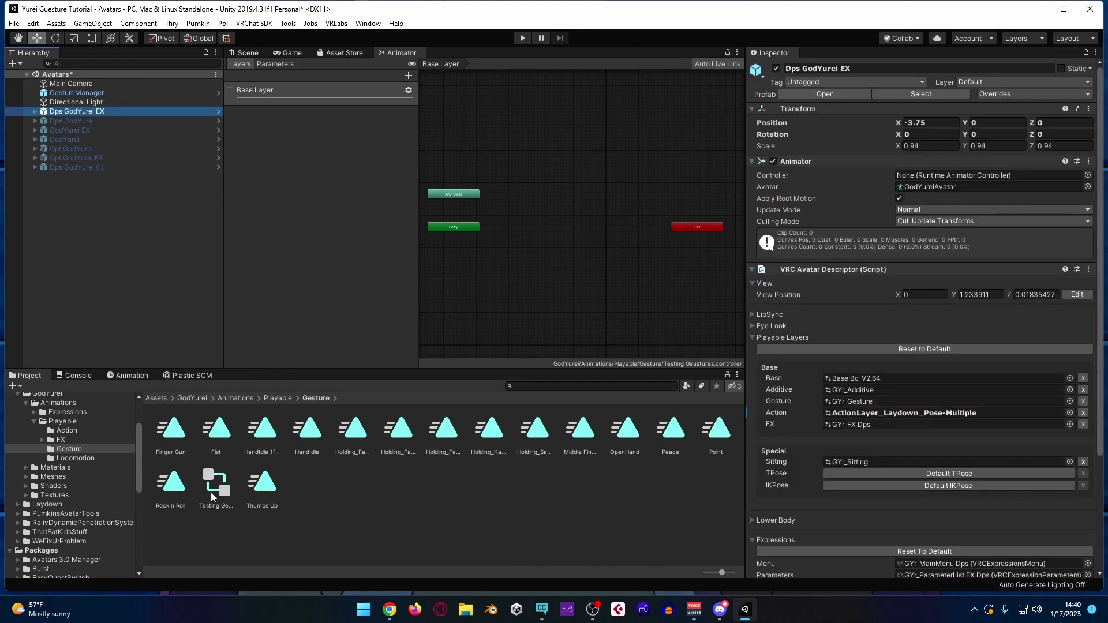
drag(212, 497, 923, 176)
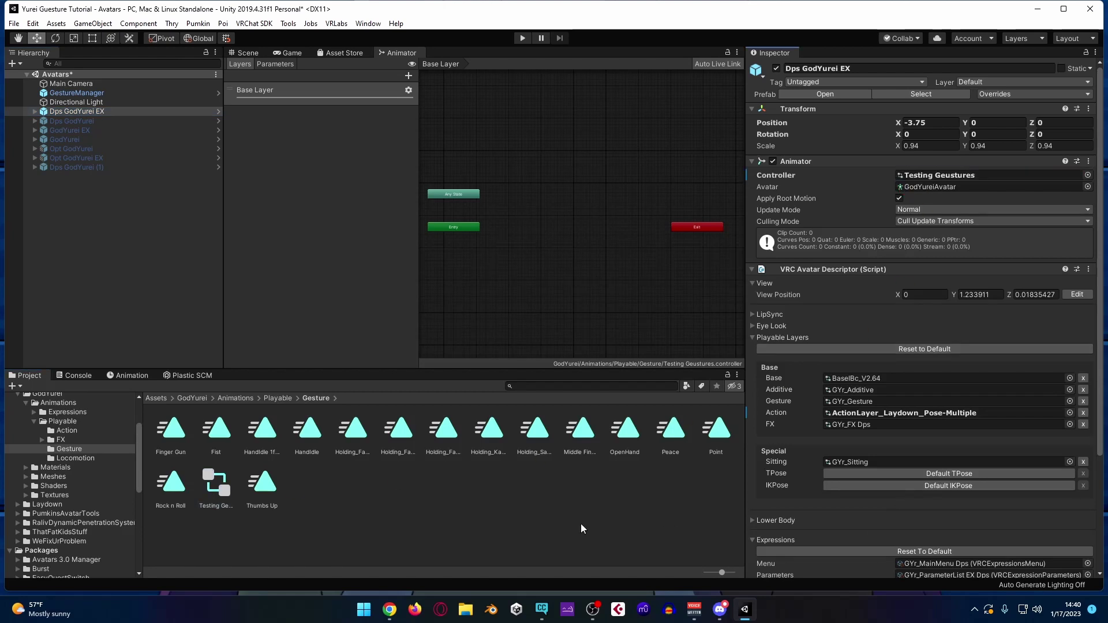
click(548, 526)
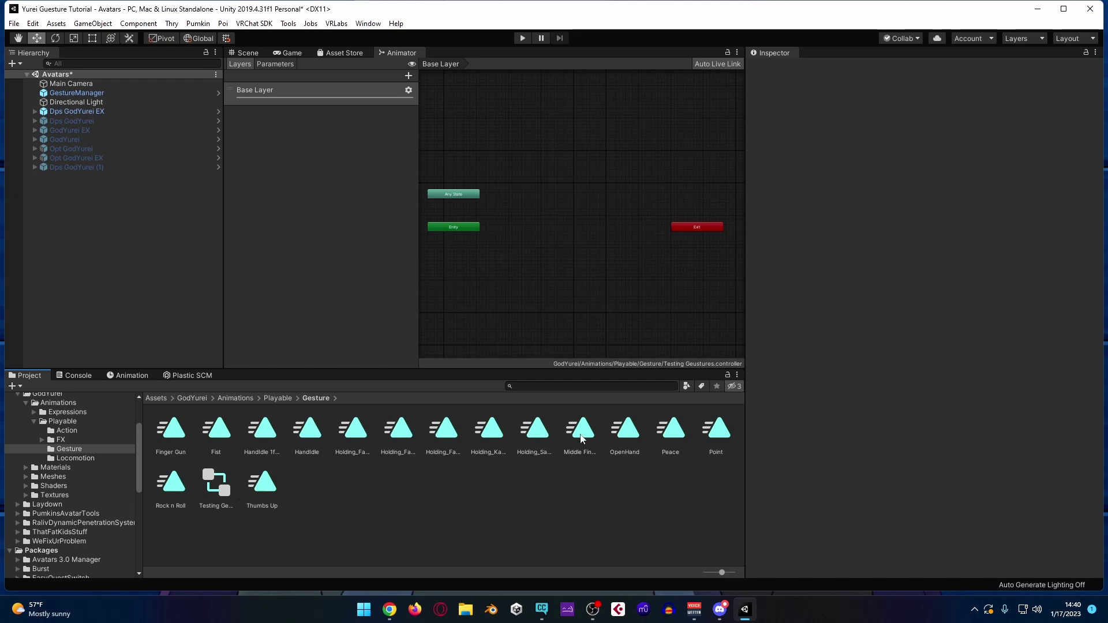
Step: Add the Middle Finger clip to the controller graph as its default state
drag(584, 438, 489, 138)
drag(509, 199, 508, 197)
click(537, 202)
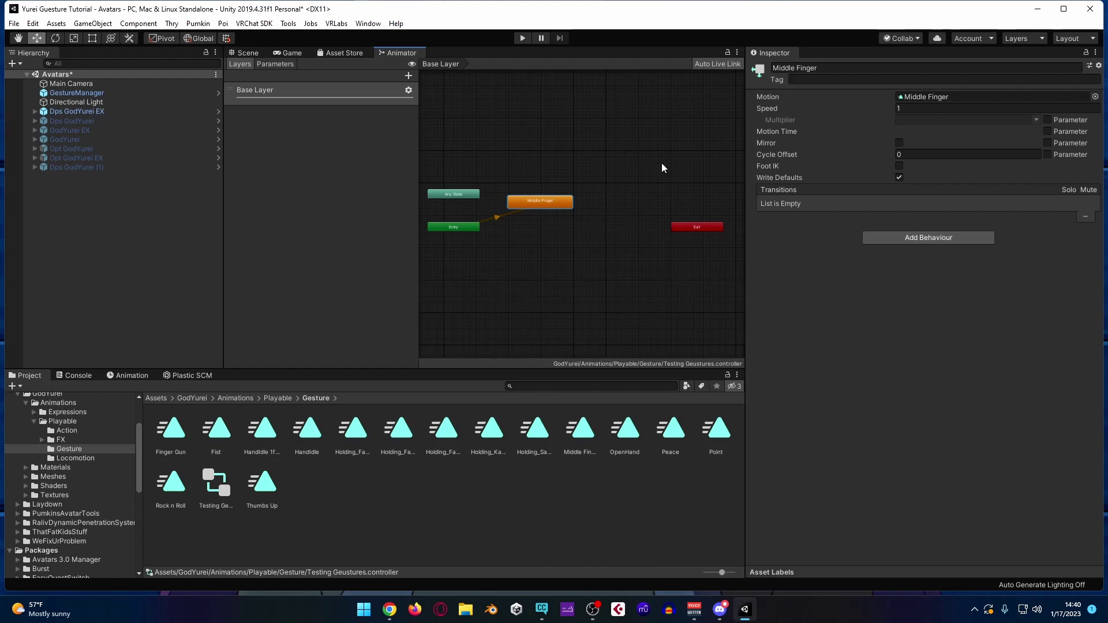
click(247, 53)
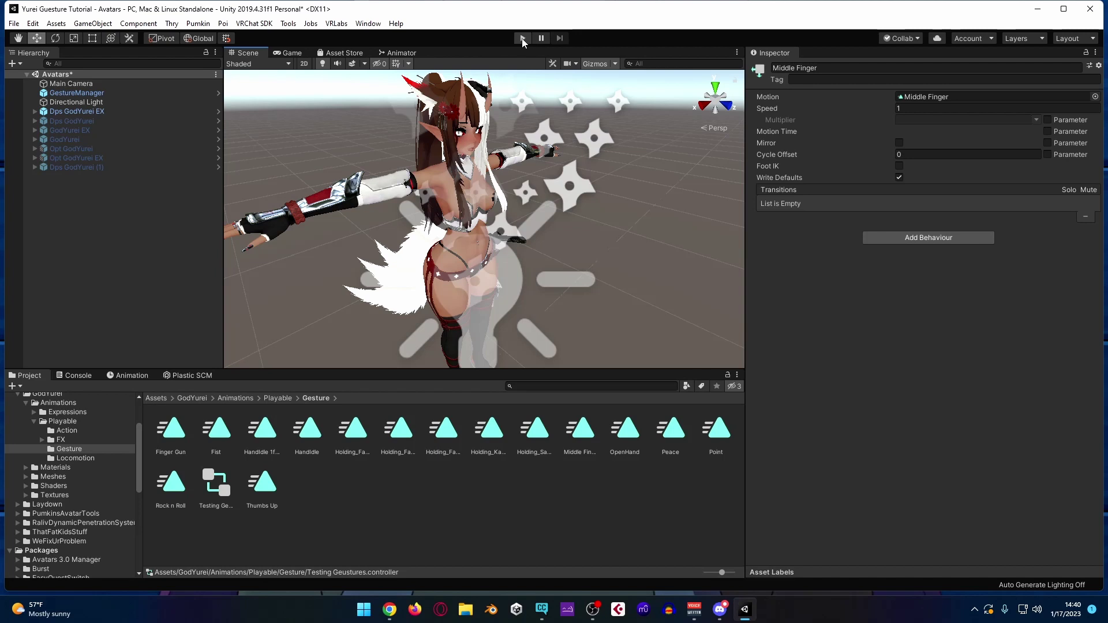
Step: Enter Play mode and list Dps GodYurei EX's Middle Finger curves in the Animation panel
click(522, 38)
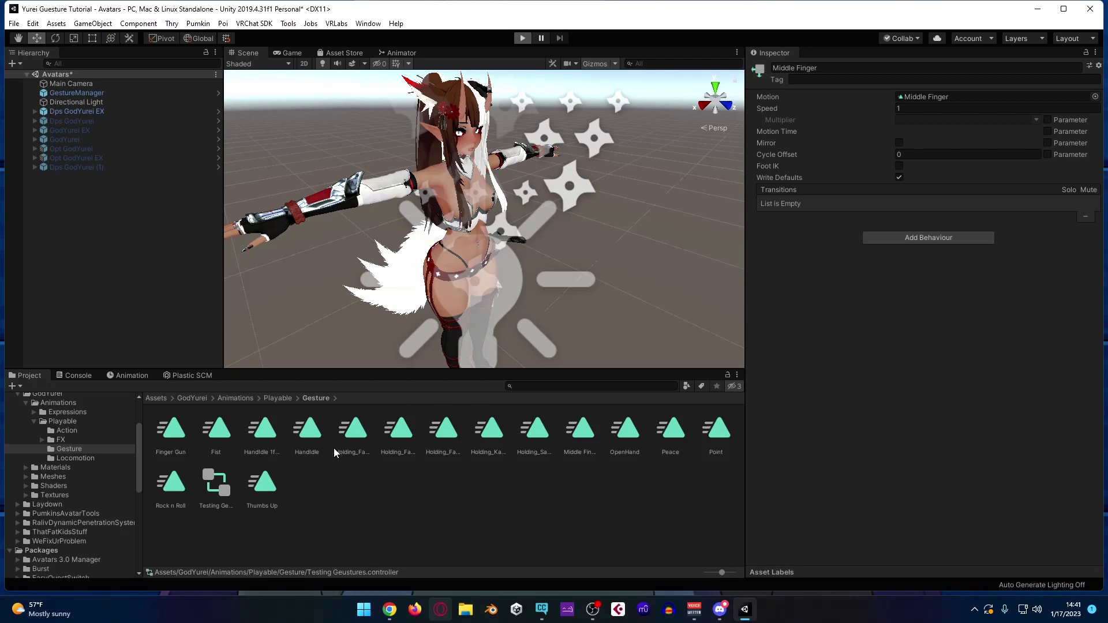
click(246, 52)
middle_drag(596, 230, 367, 216)
scroll(595, 183, down, 10)
scroll(594, 182, up, 10)
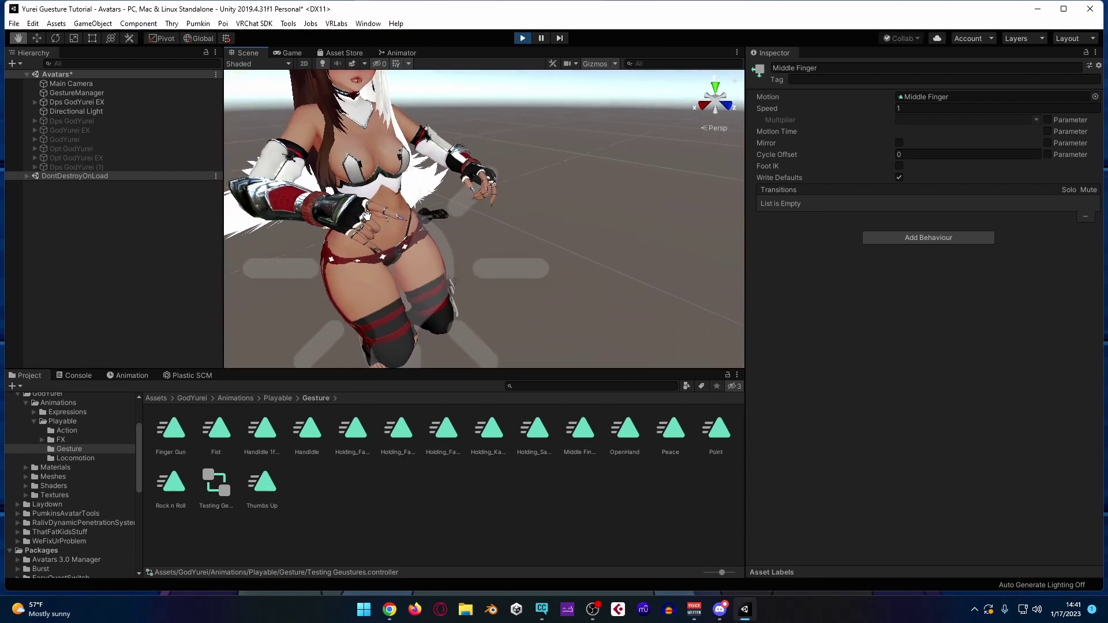
click(127, 375)
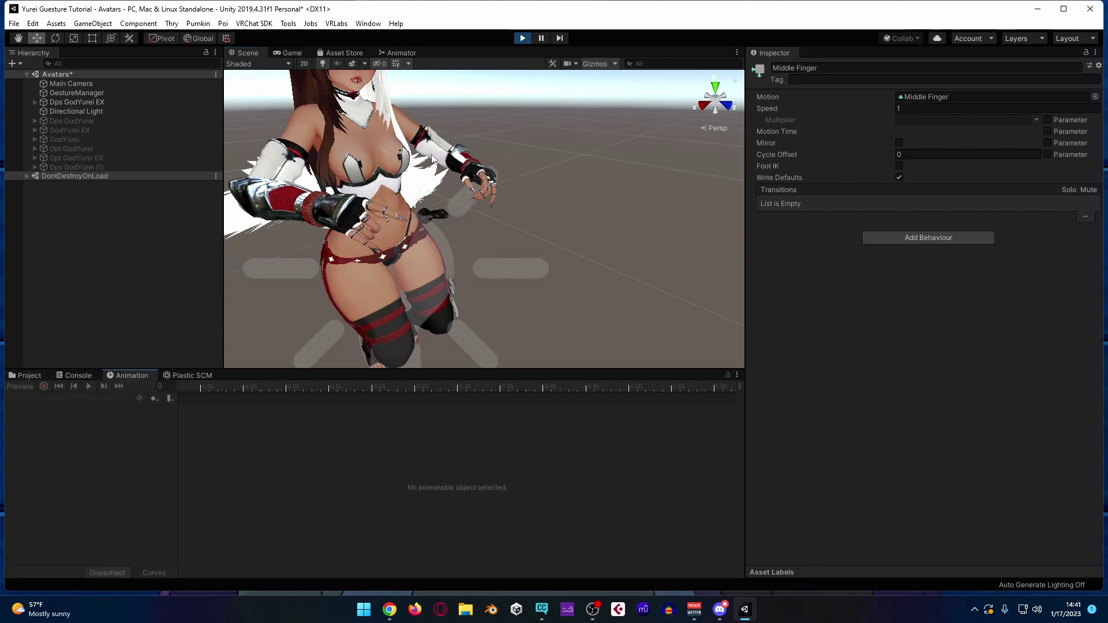
click(119, 101)
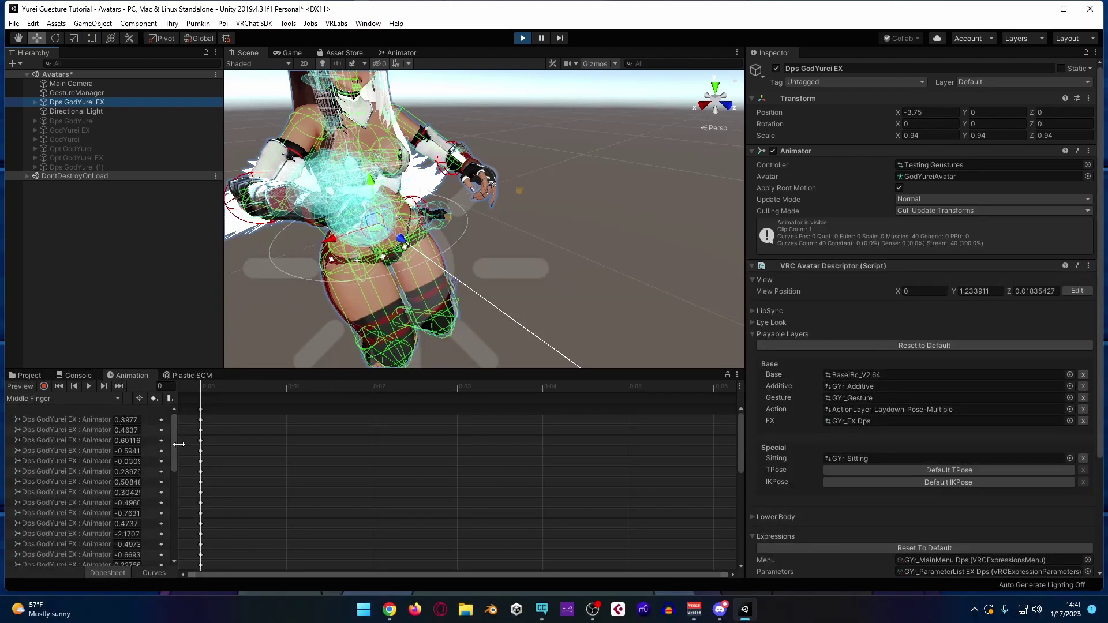
Step: Set left Index.1, Index.2 and Index.3 Stretched to -1.34, -0.86 and -0.49
drag(180, 450, 358, 460)
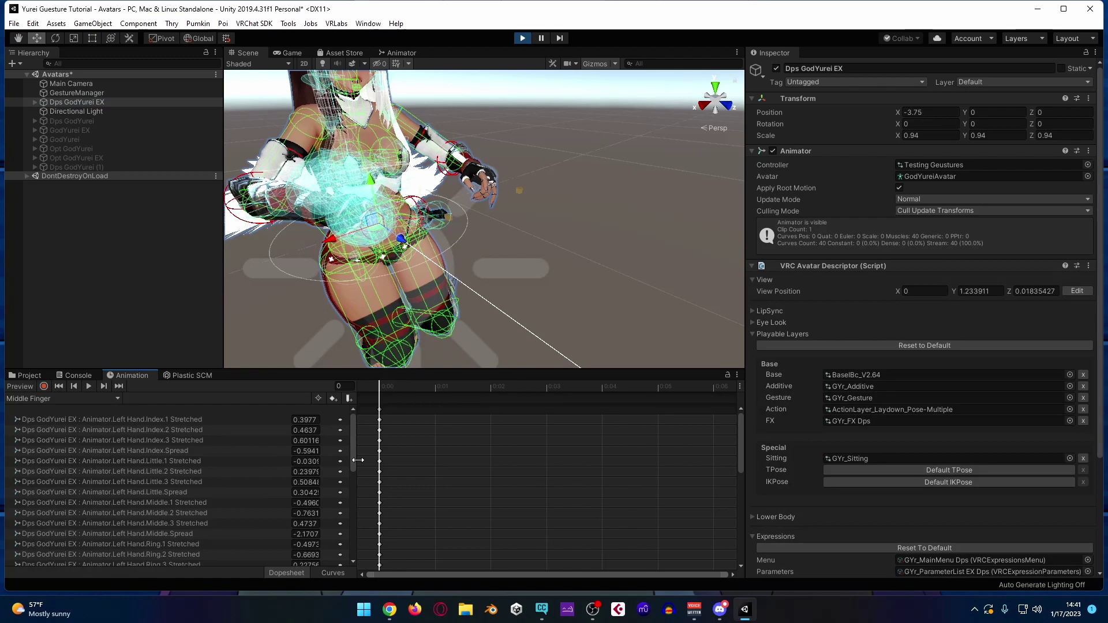
scroll(587, 493, down, 1)
scroll(586, 493, down, 5)
scroll(596, 479, down, 5)
scroll(577, 474, down, 4)
middle_drag(483, 266, 680, 187)
middle_drag(529, 269, 574, 281)
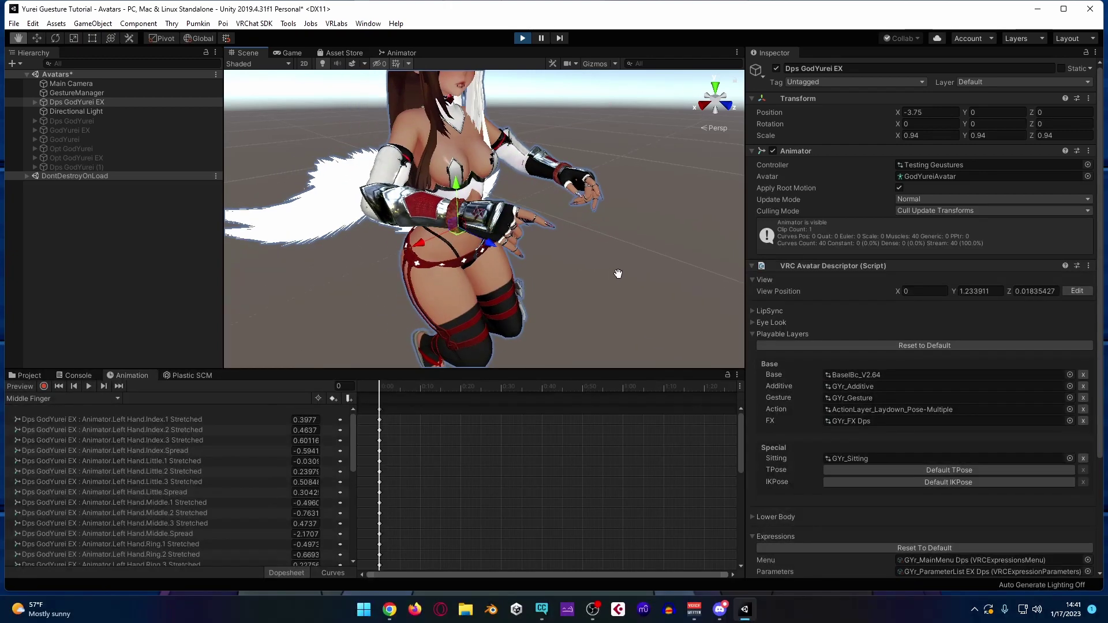
mouse_move(285, 420)
mouse_down()
mouse_move(254, 427)
mouse_move(279, 441)
mouse_move(251, 439)
mouse_move(285, 432)
mouse_move(282, 420)
mouse_move(271, 420)
mouse_move(301, 442)
mouse_move(279, 417)
mouse_move(289, 420)
mouse_up()
click(285, 428)
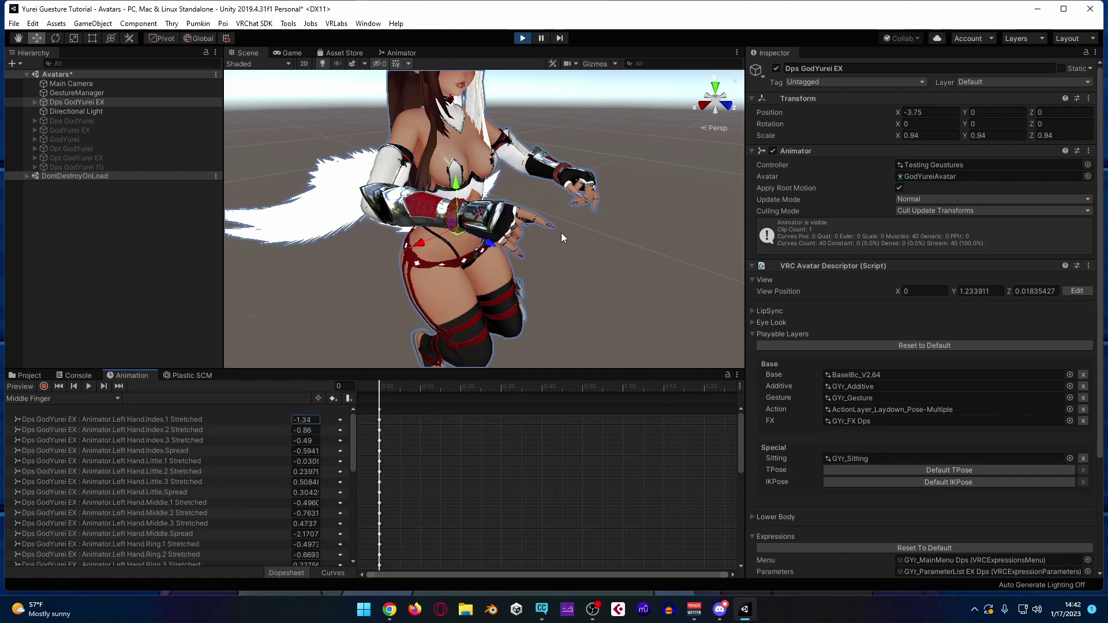
Step: Curl the left little finger, setting Little.1 Stretched to -1.12
middle_drag(620, 244, 517, 214)
scroll(593, 238, up, 5)
scroll(594, 238, down, 5)
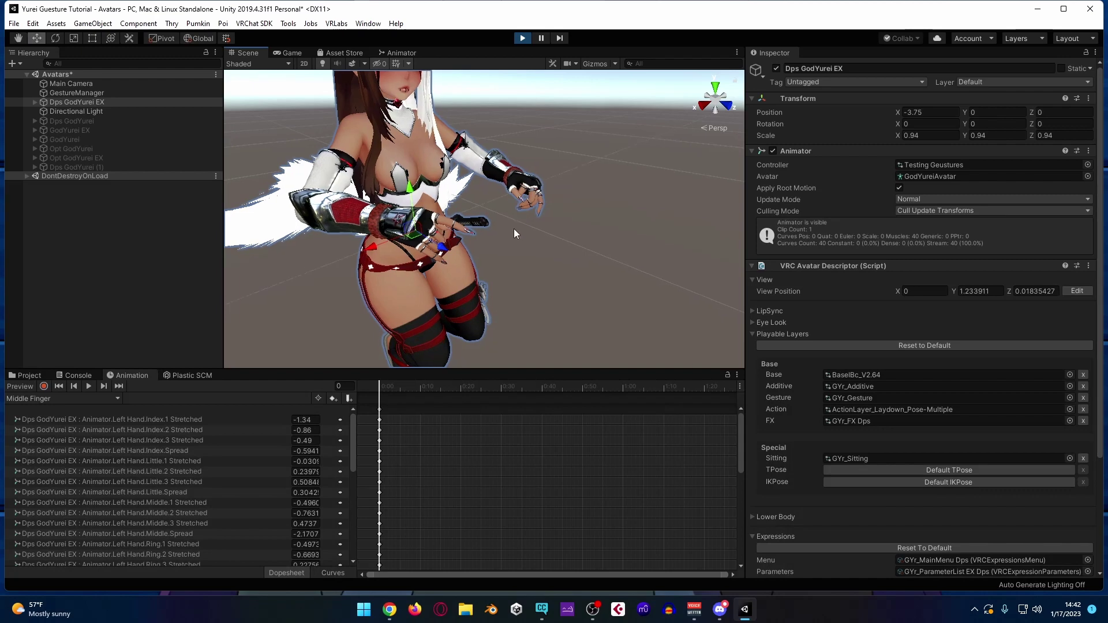
scroll(514, 229, up, 3)
scroll(514, 229, up, 2)
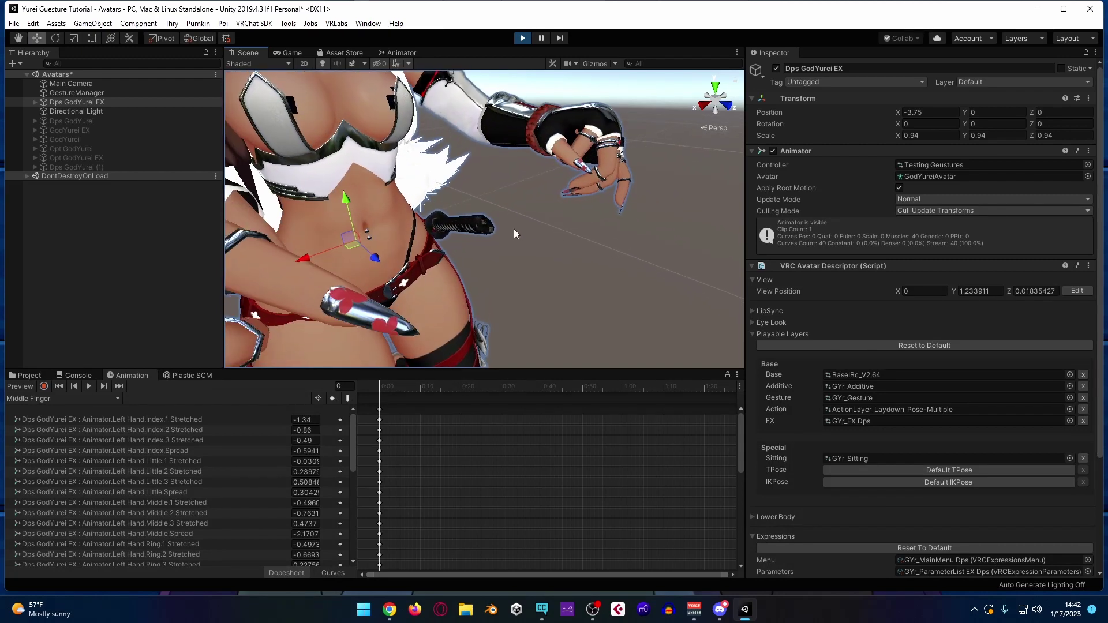
middle_drag(528, 237, 492, 250)
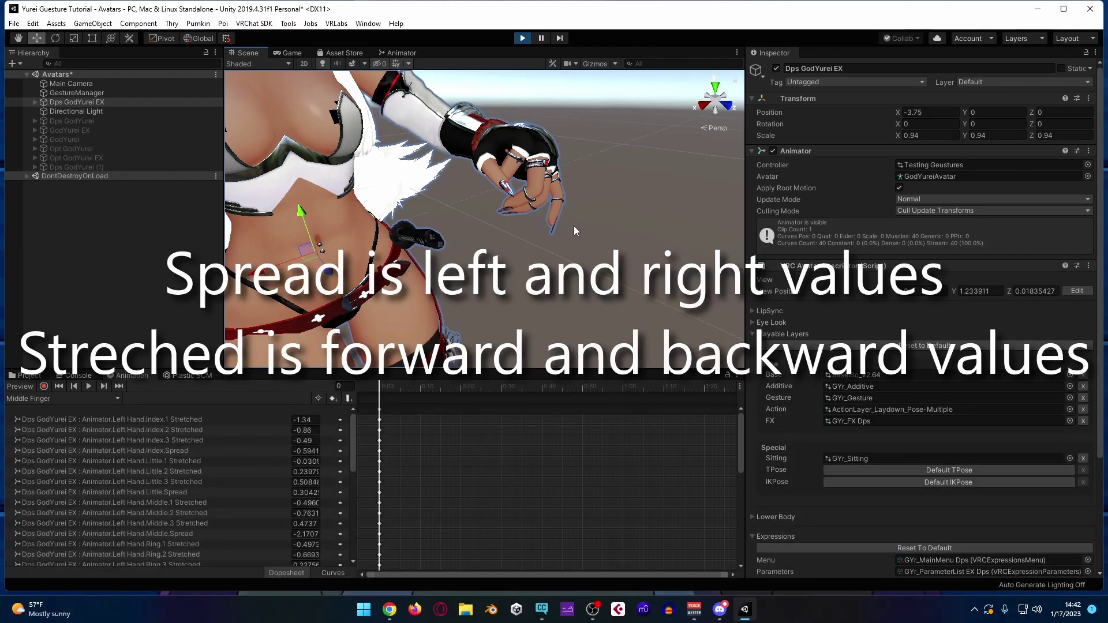
click(293, 460)
text(-1.12)
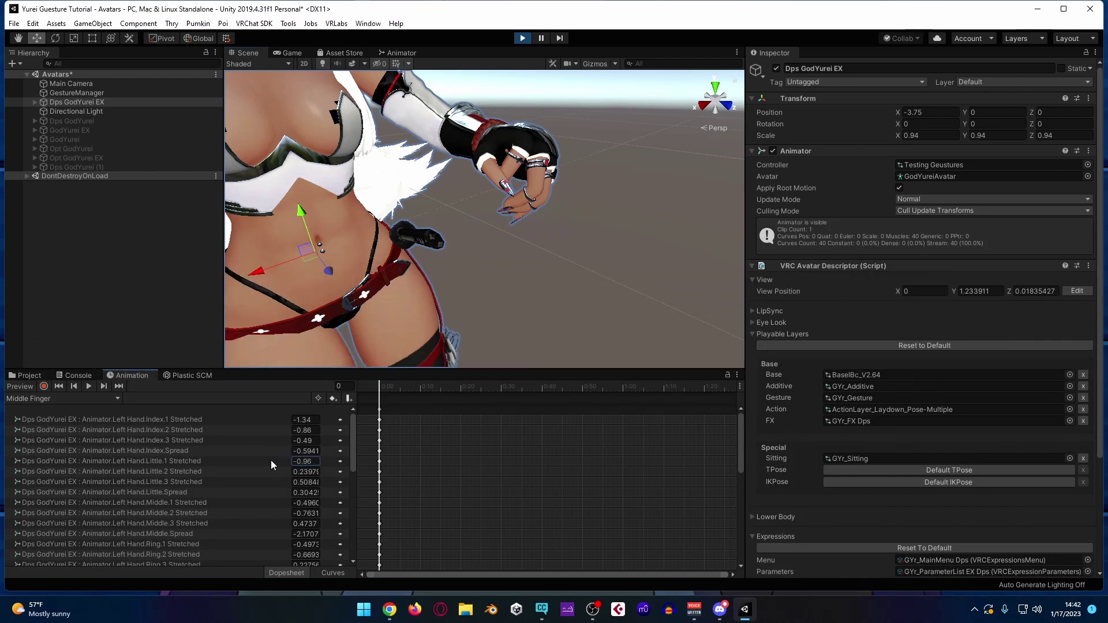
mouse_move(271, 460)
mouse_down()
mouse_move(285, 472)
mouse_move(256, 472)
mouse_move(278, 481)
mouse_move(284, 462)
mouse_up()
middle_drag(566, 300, 456, 254)
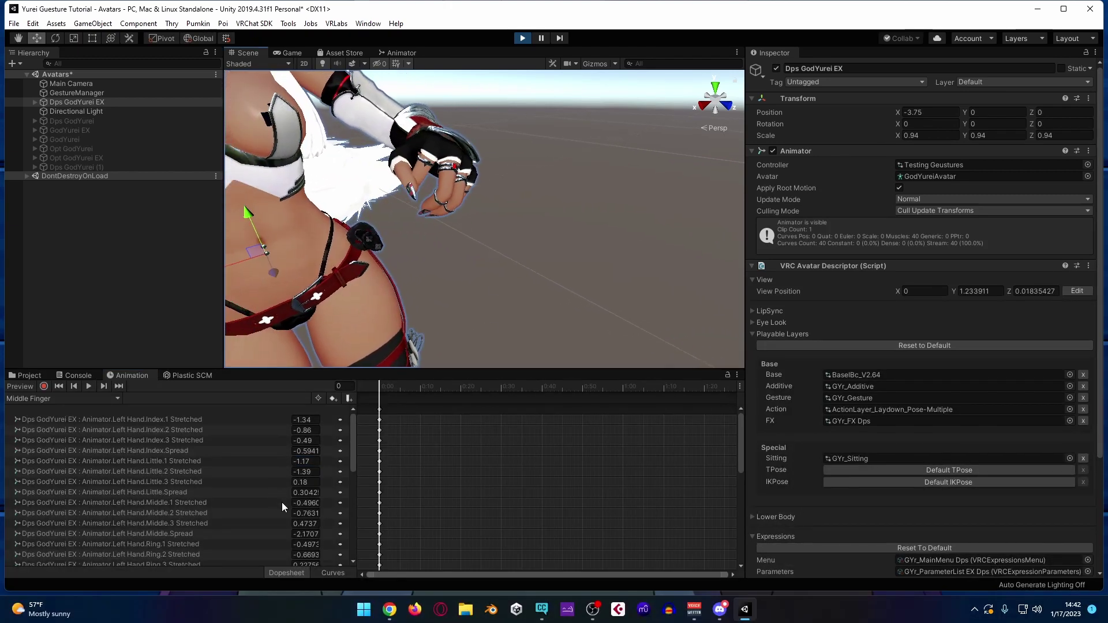
scroll(281, 502, down, 3)
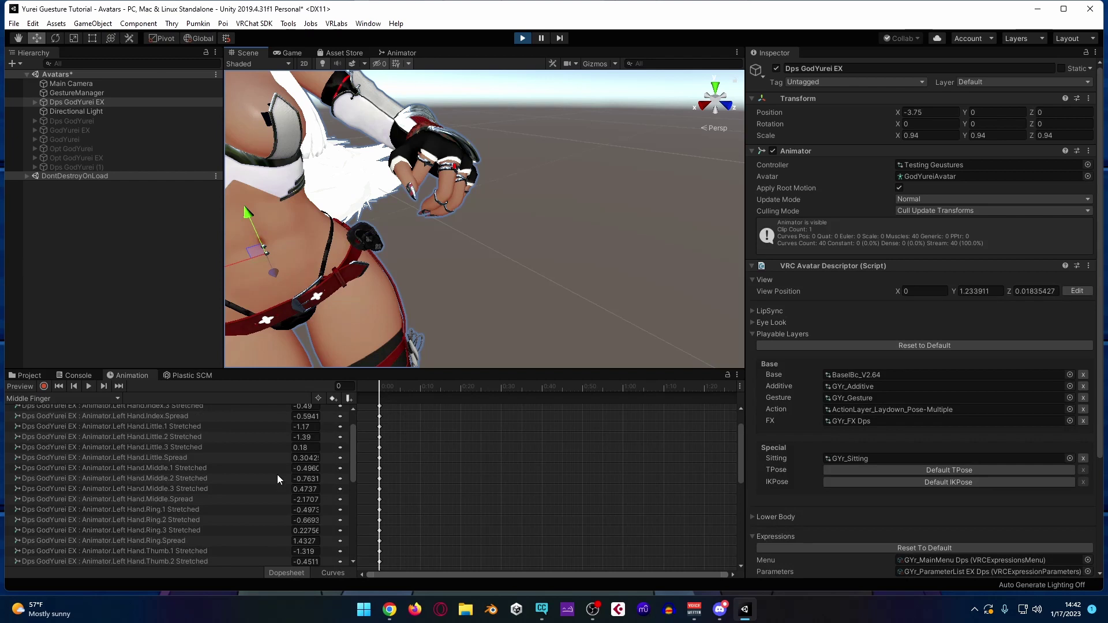
Step: Straighten the left middle finger's joints to about 0.38, 0.81 and 0.85
drag(286, 466, 299, 469)
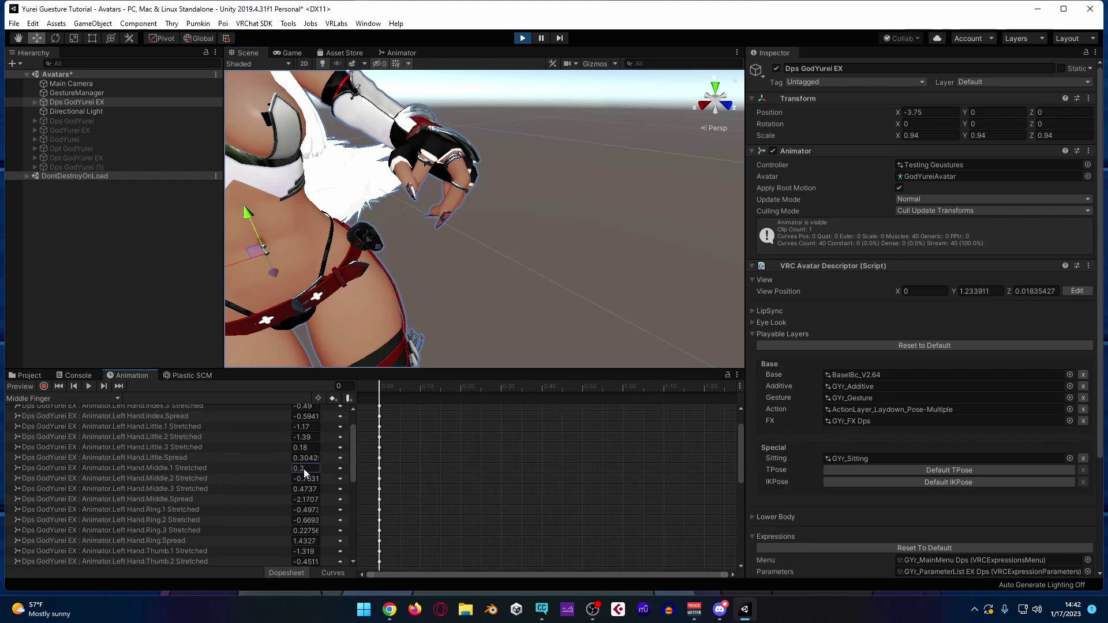
key(BackSpace)
text(25)
key(Return)
mouse_move(285, 480)
mouse_down()
mouse_move(310, 477)
mouse_move(288, 490)
mouse_move(298, 490)
mouse_move(289, 468)
mouse_up()
alt+drag(479, 186, 645, 272)
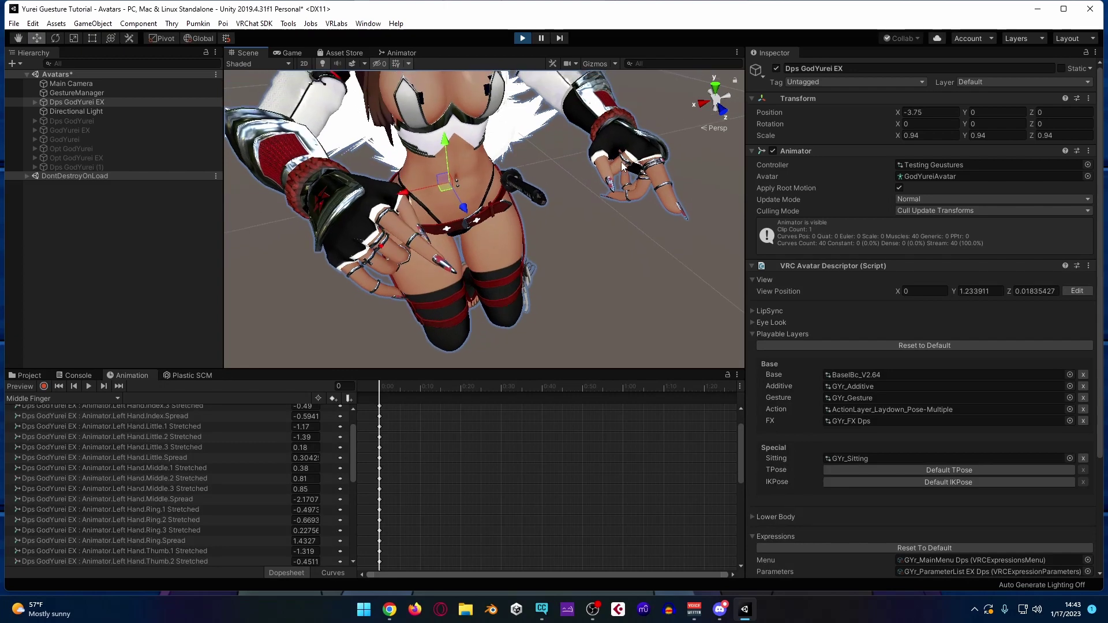
Step: Curl the left ring finger further, bringing Ring.1 Stretched to -1.34
middle_drag(632, 346, 424, 137)
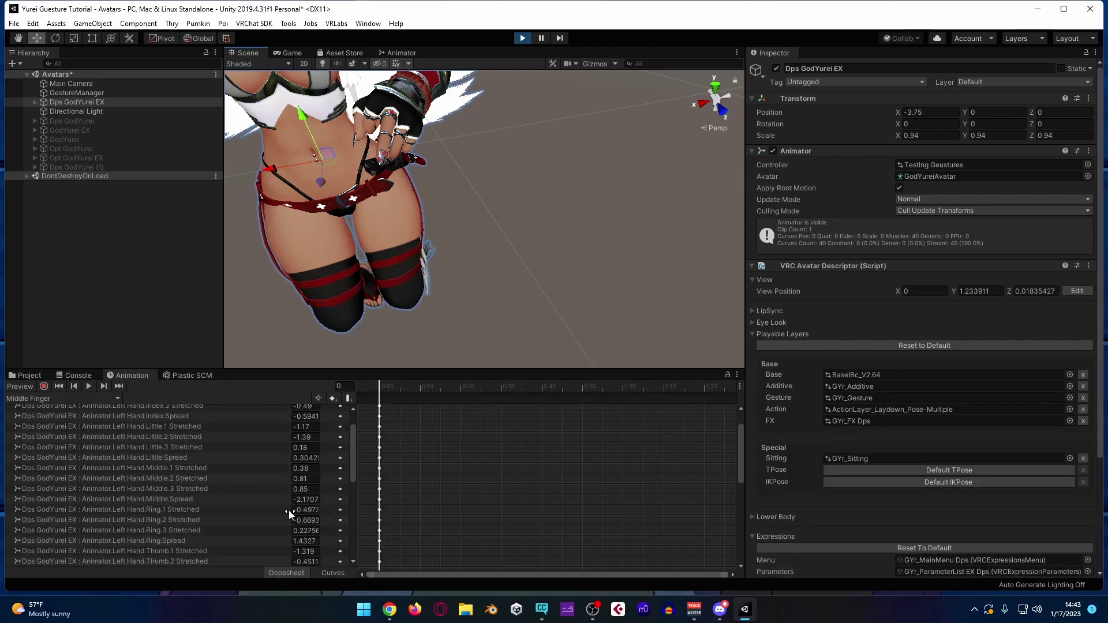
drag(285, 510, 264, 511)
alt+drag(434, 247, 630, 183)
alt+drag(348, 182, 635, 270)
middle_drag(635, 270, 658, 180)
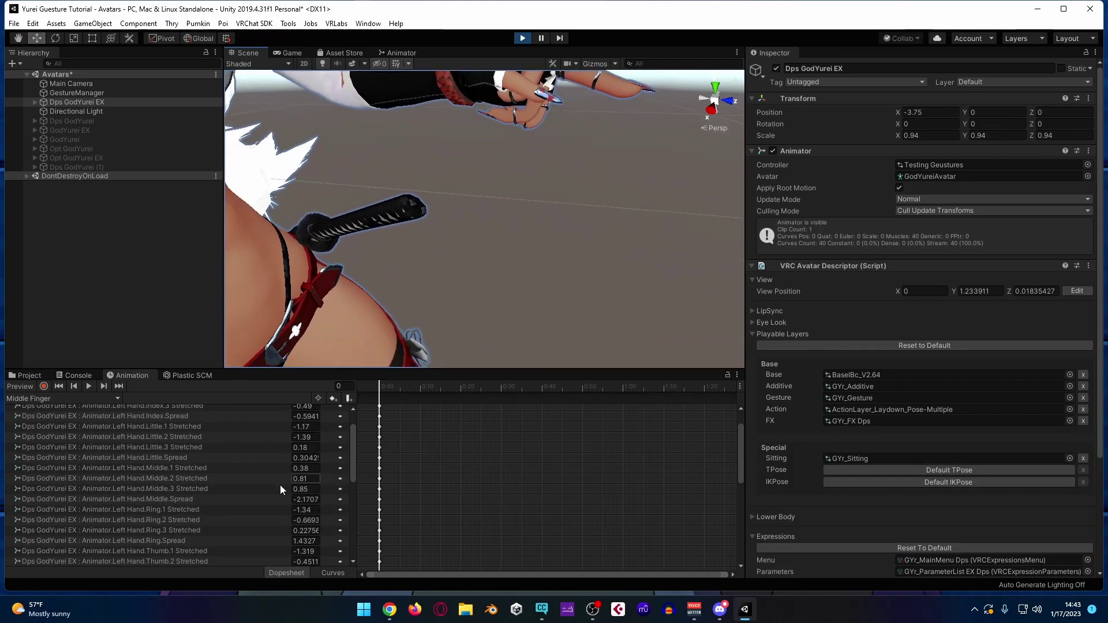
Step: Nudge the left index tip joint, then set right Thumb.1 Stretched to about -1.12
scroll(272, 450, up, 2)
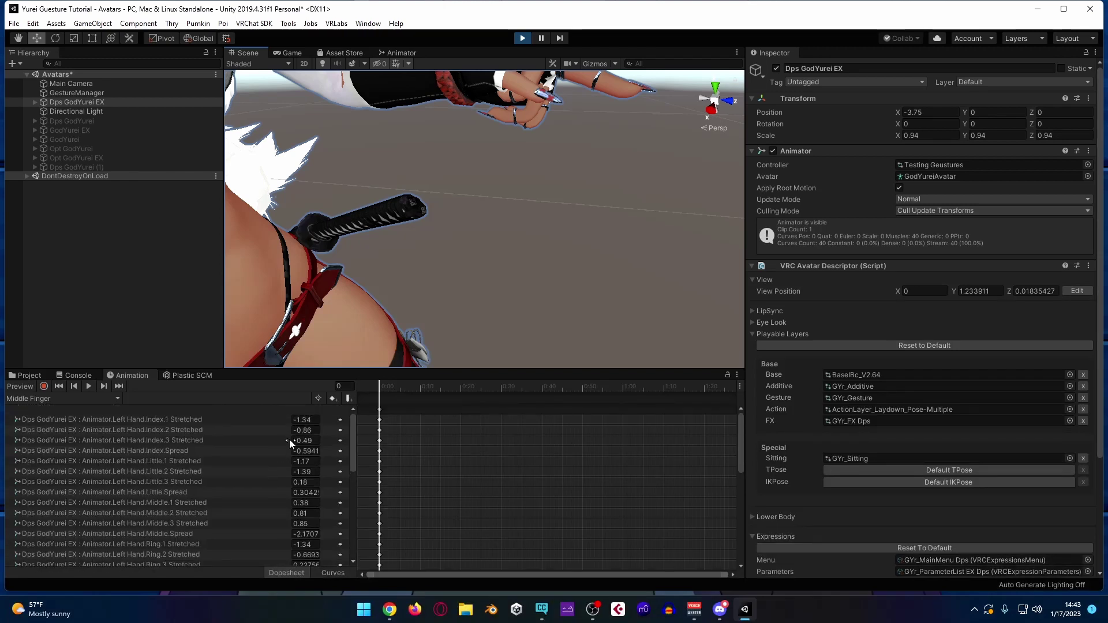
drag(307, 442, 309, 440)
scroll(278, 452, down, 10)
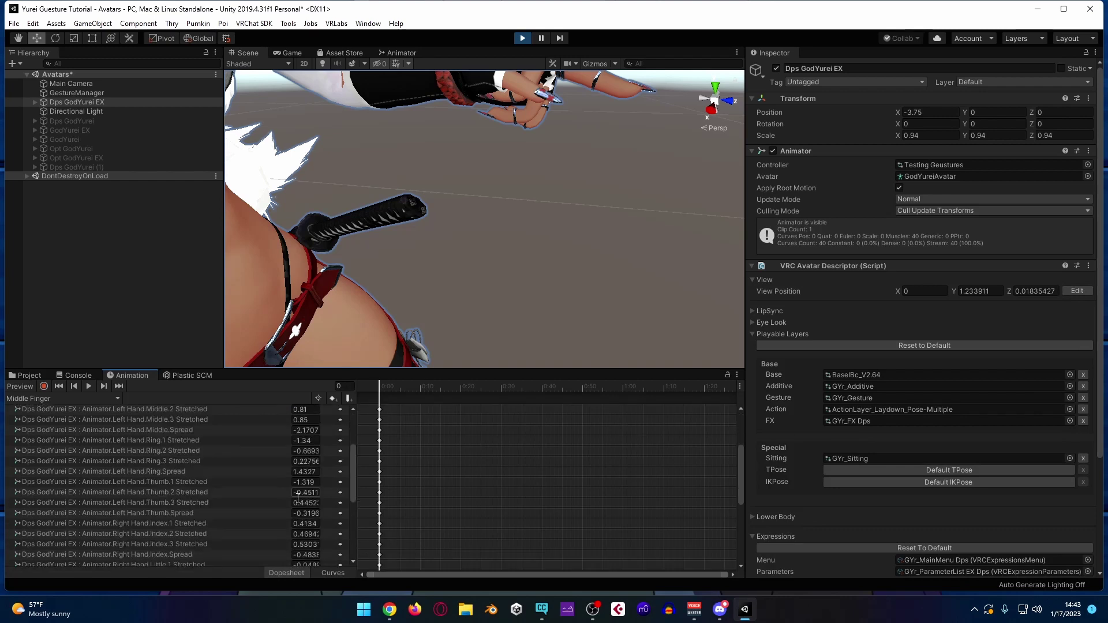
scroll(289, 496, down, 2)
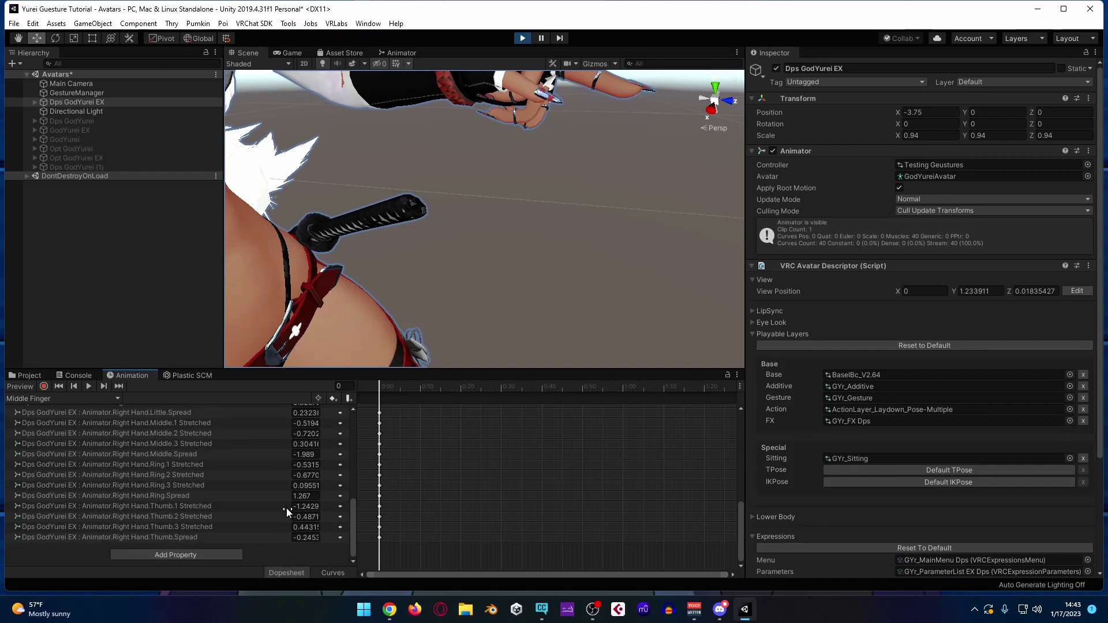
drag(289, 507, 292, 508)
middle_drag(416, 323, 91, 400)
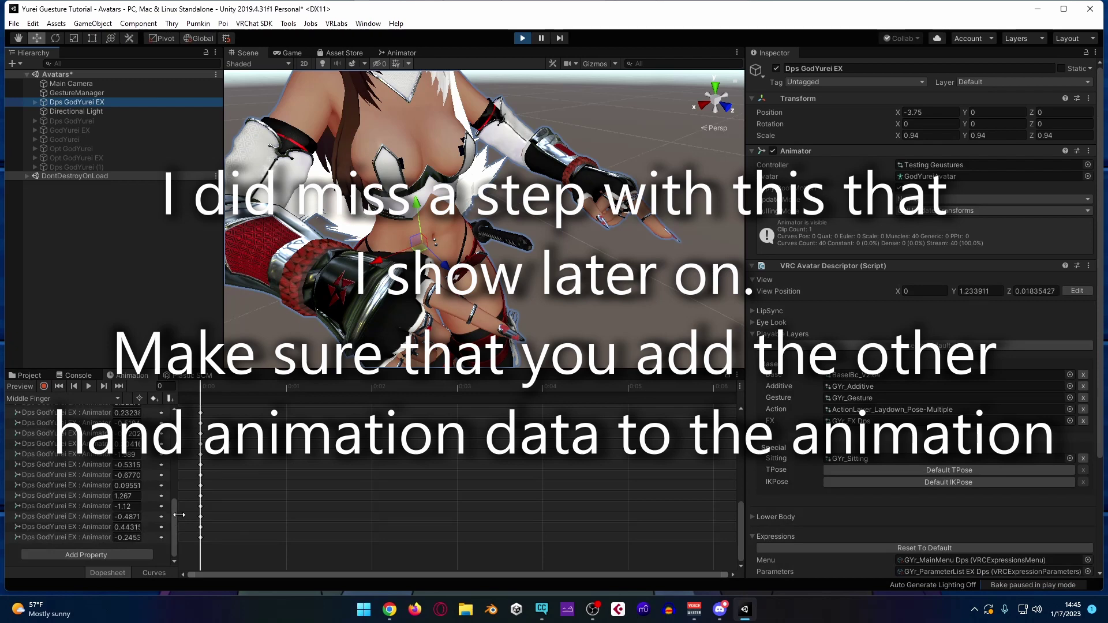
Step: Widen the curve name column and set right Thumb.Spread to -1.84
drag(179, 514, 332, 514)
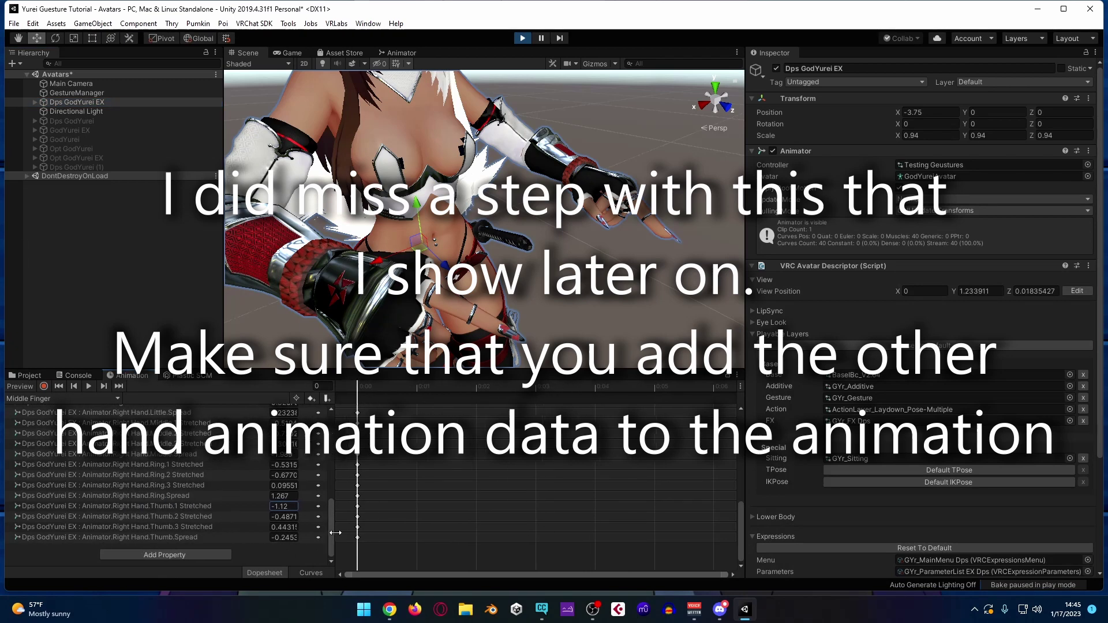
click(266, 539)
drag(271, 541, 256, 543)
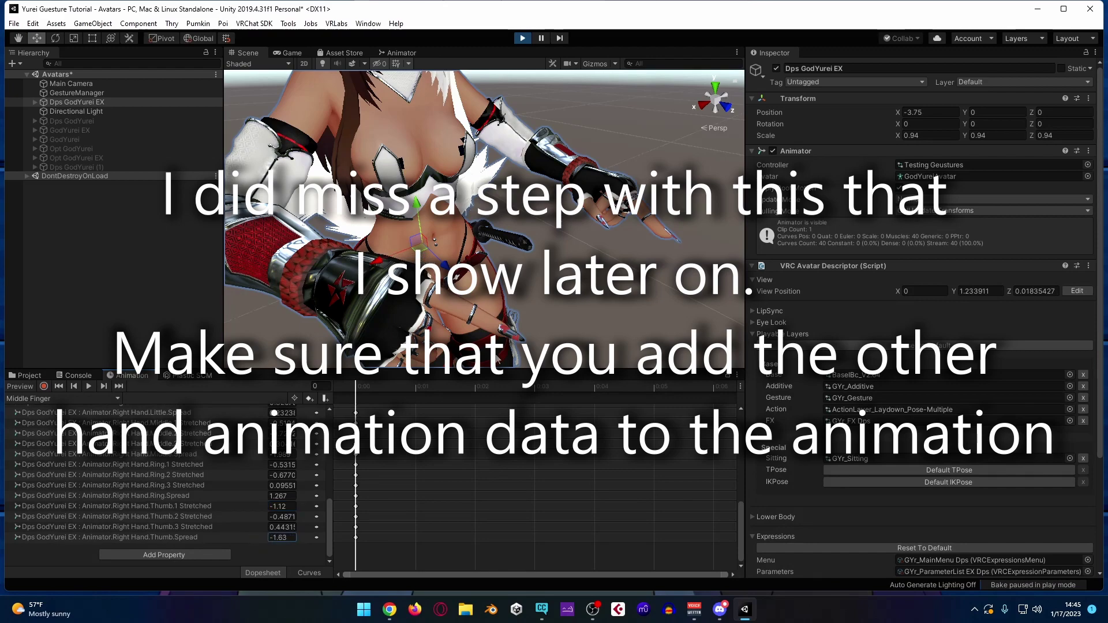
alt+drag(450, 288, 421, 306)
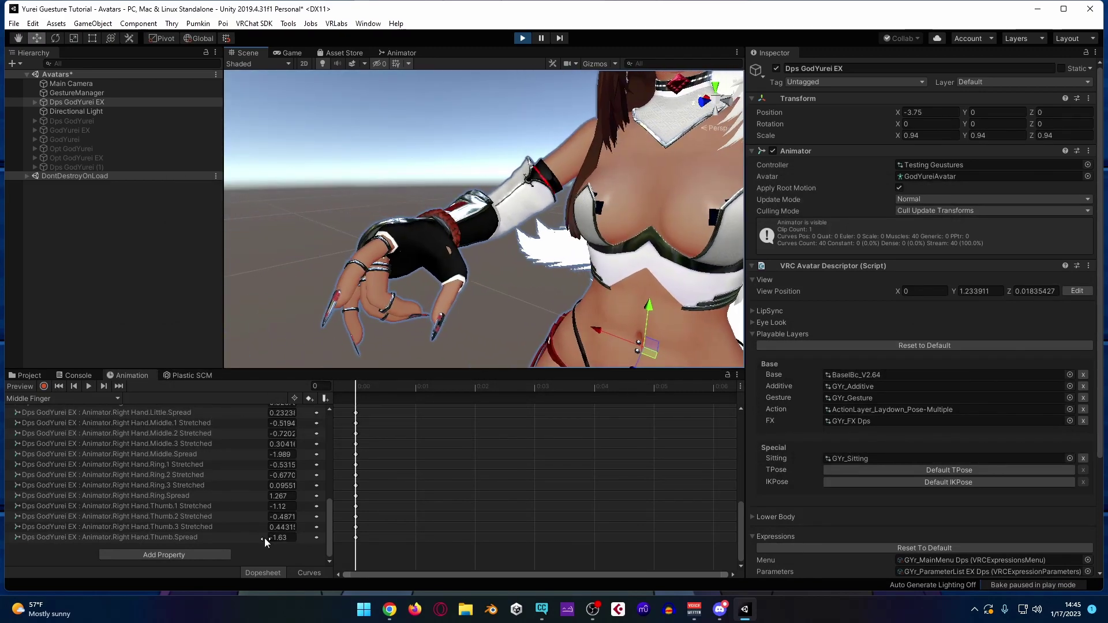
drag(263, 540, 257, 538)
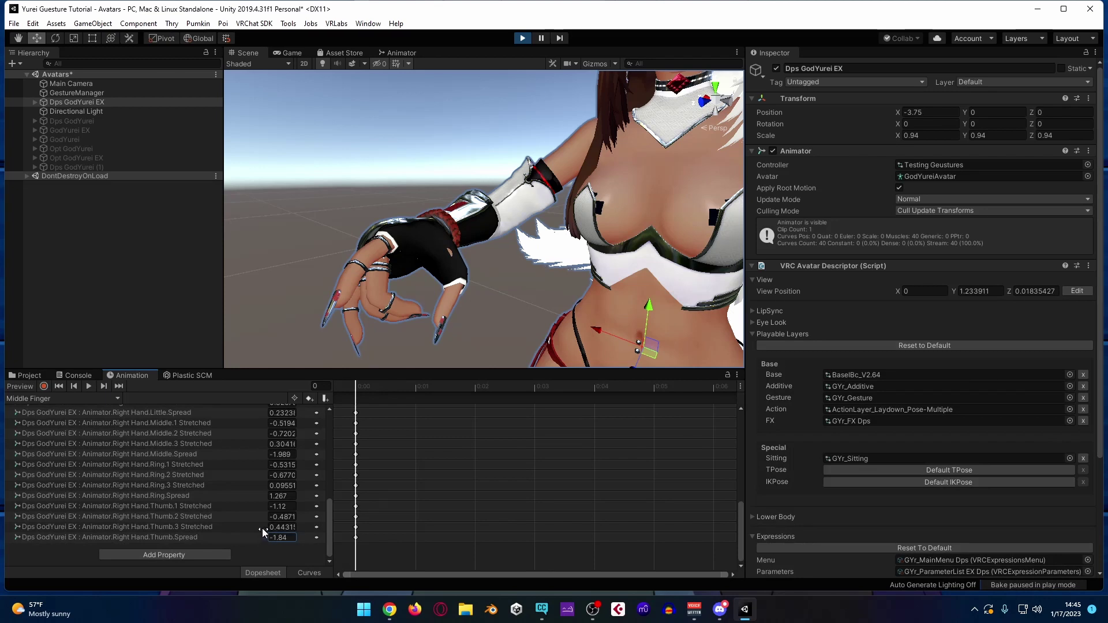
Step: Set right Thumb.3 Stretched to -0.12 and orbit the avatar to check the pose
drag(267, 531, 258, 528)
alt+drag(415, 248, 551, 291)
scroll(548, 291, down, 10)
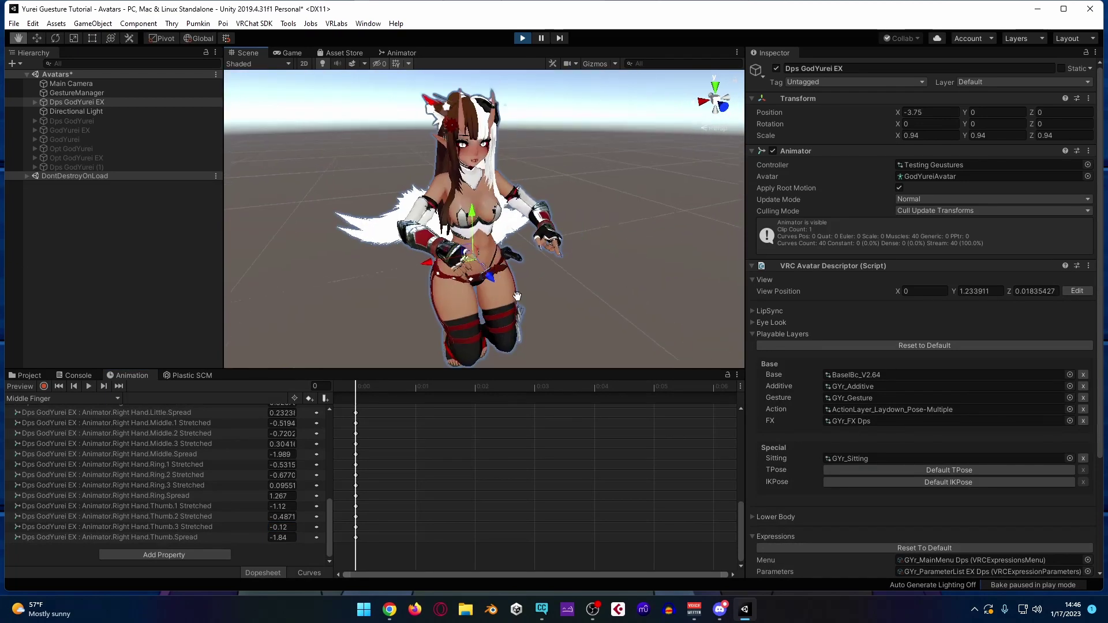
scroll(497, 298, up, 10)
scroll(497, 297, down, 10)
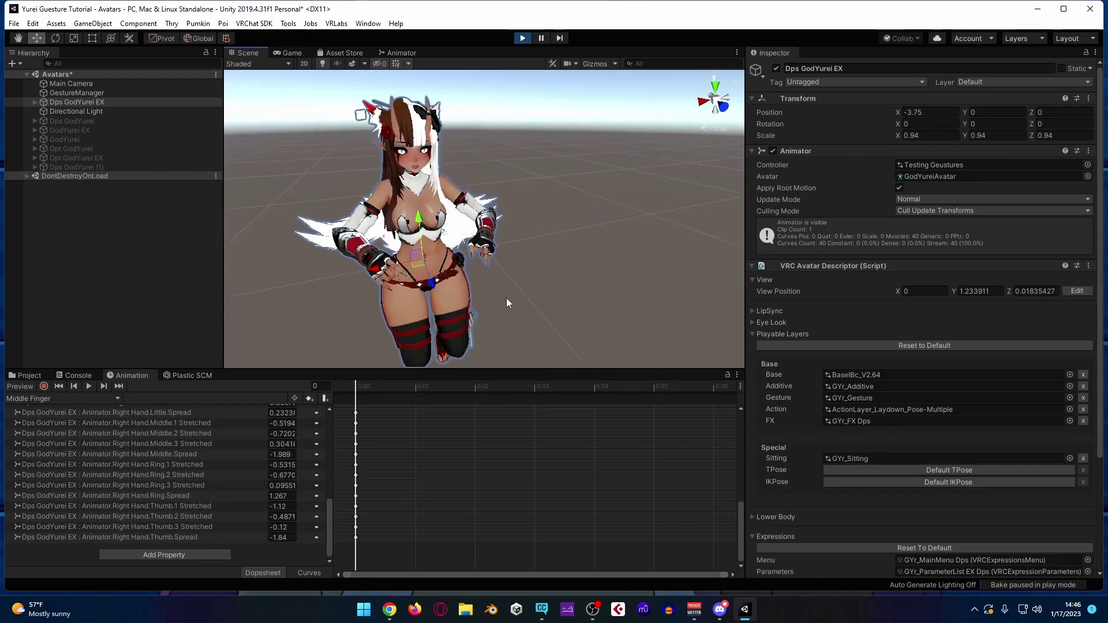
alt+drag(510, 298, 532, 293)
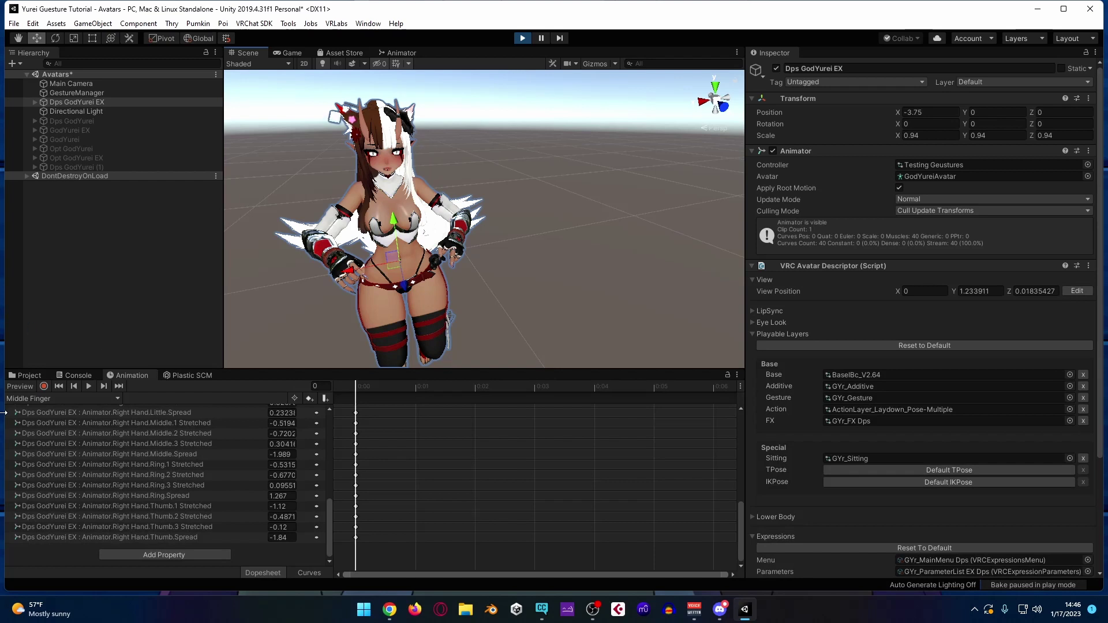
Step: Review the Middle Finger state in the Animator graph, then select the Dps GodYurei EX avatar
click(401, 53)
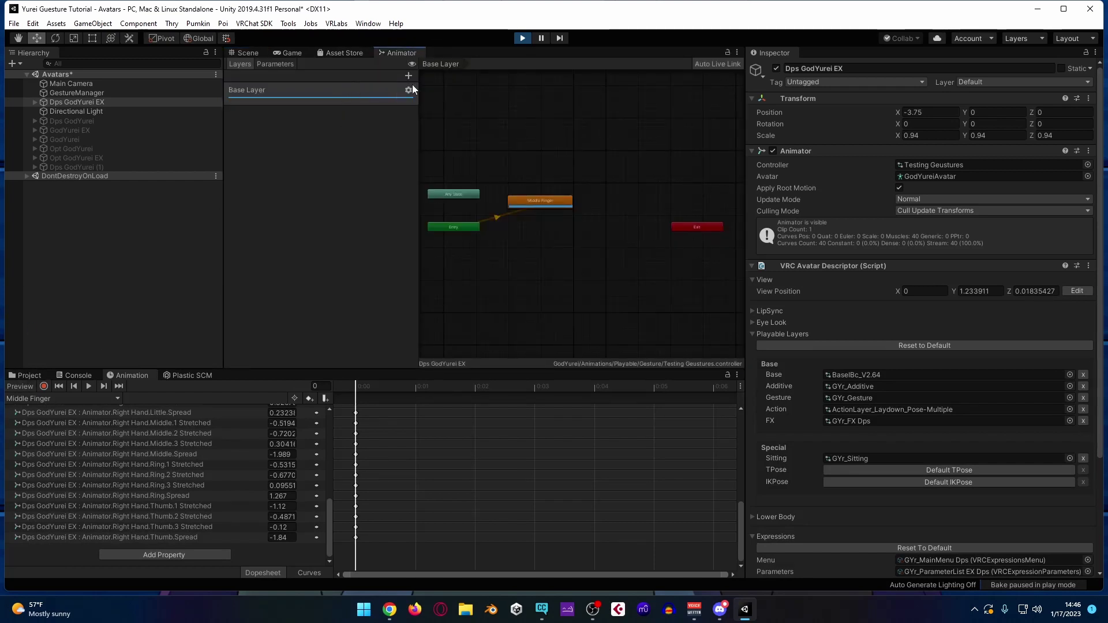
click(551, 201)
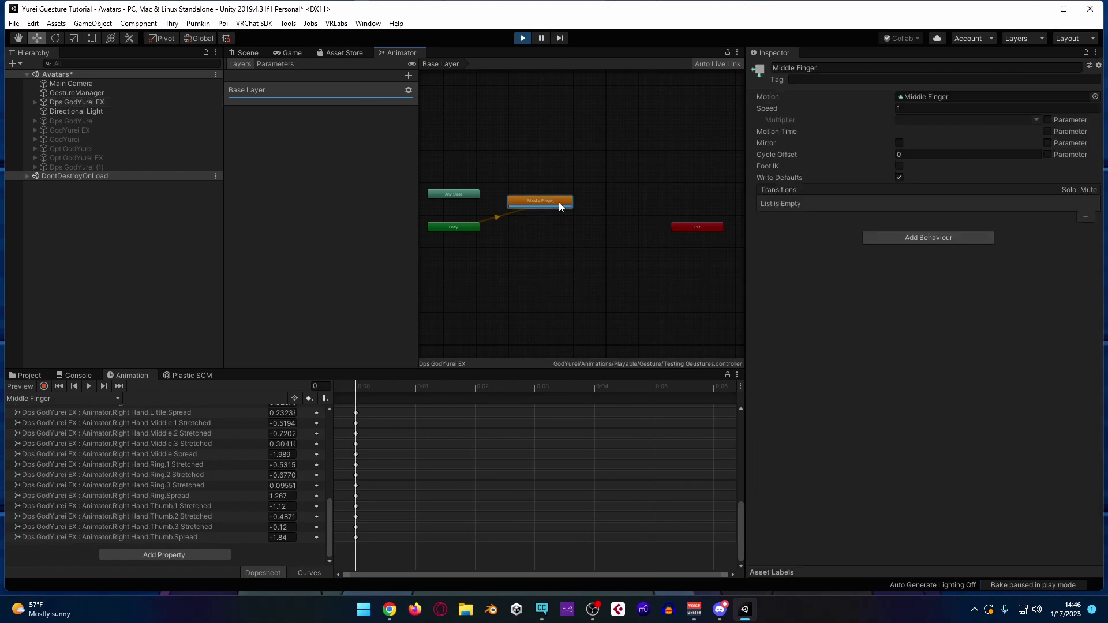
click(243, 53)
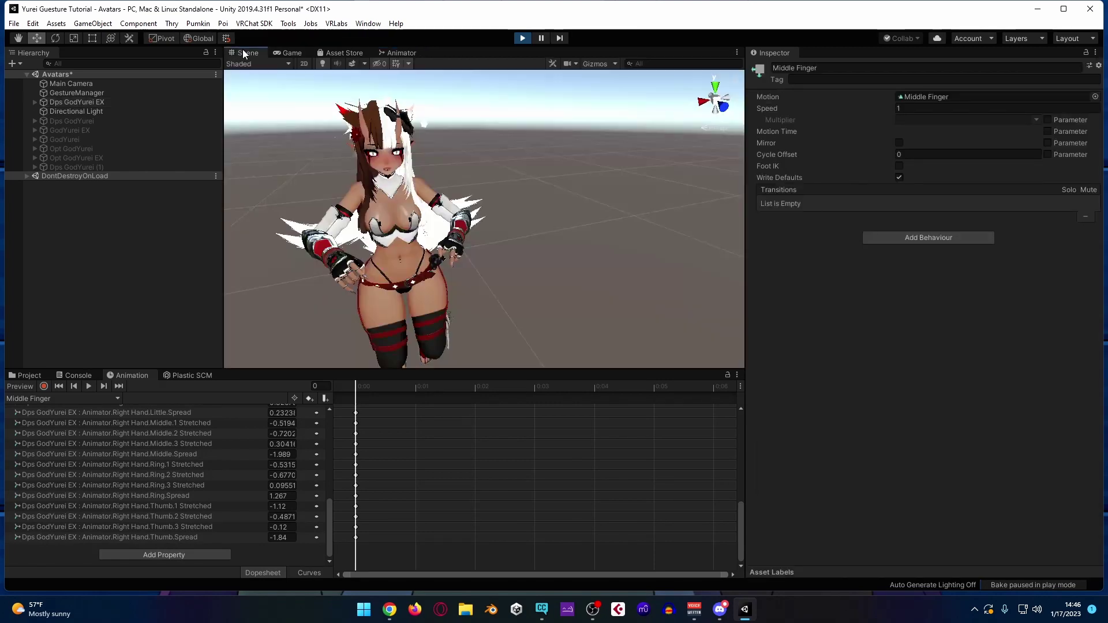
click(87, 102)
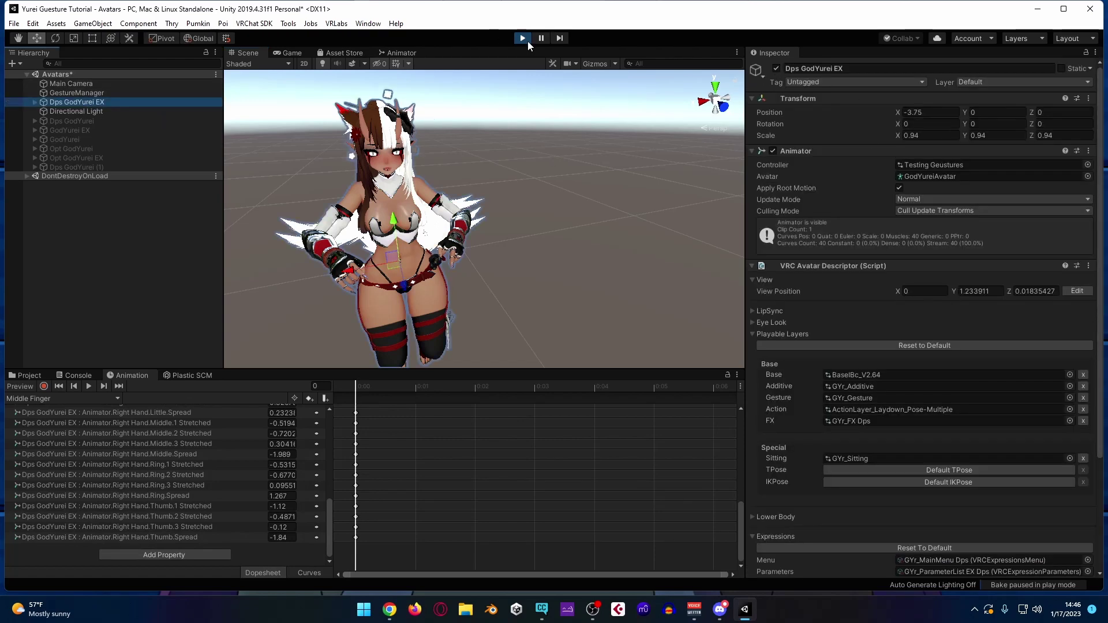
click(1023, 224)
Step: Exit Play mode, set the avatar's Animator Controller to None, and inspect the Gesture folder's Middle Finger clip
key(ctrl+p)
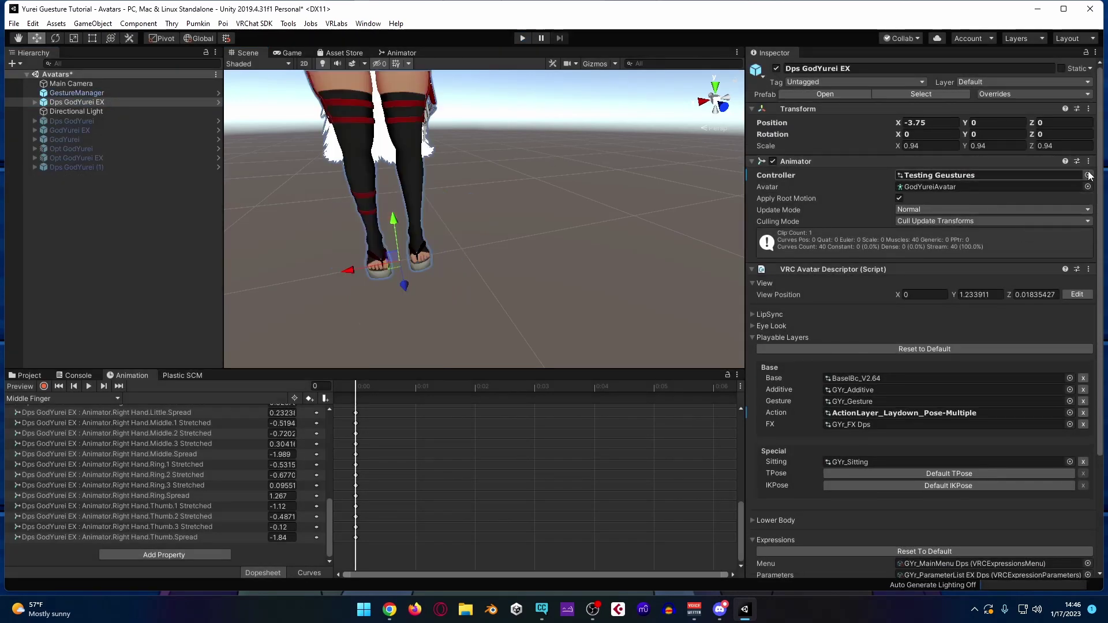
click(1088, 175)
scroll(726, 176, up, 2)
scroll(722, 179, up, 5)
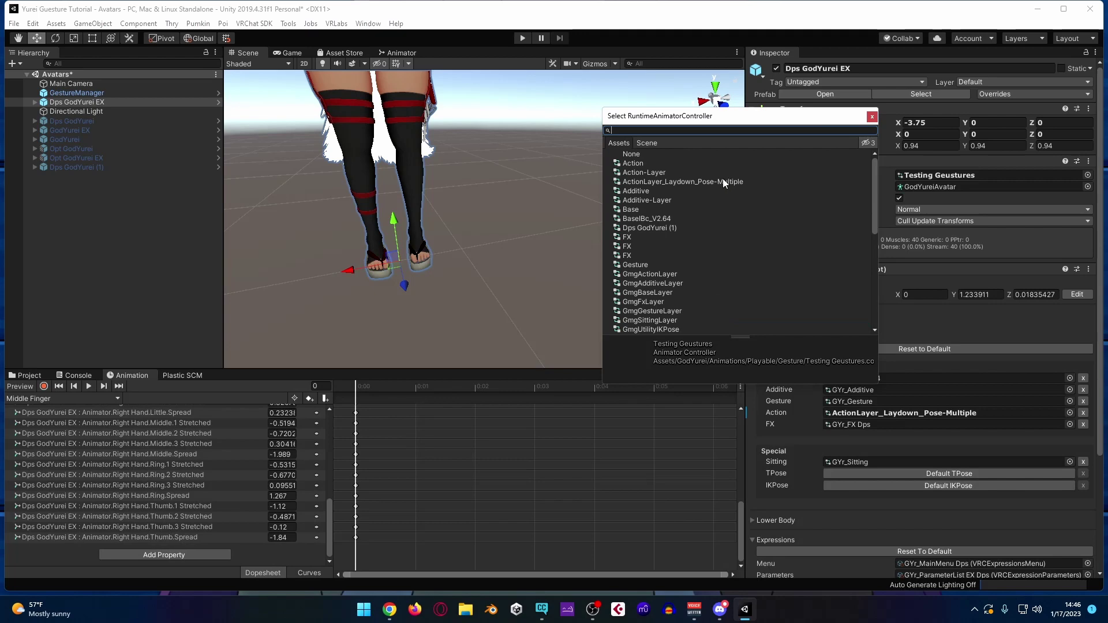
click(645, 154)
click(872, 117)
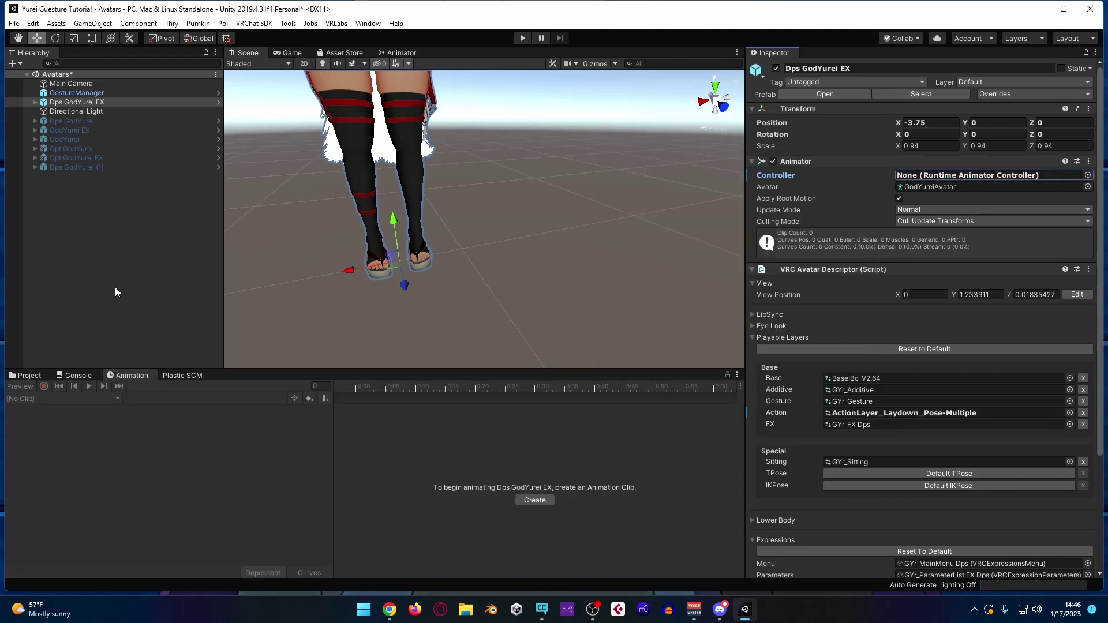
click(35, 376)
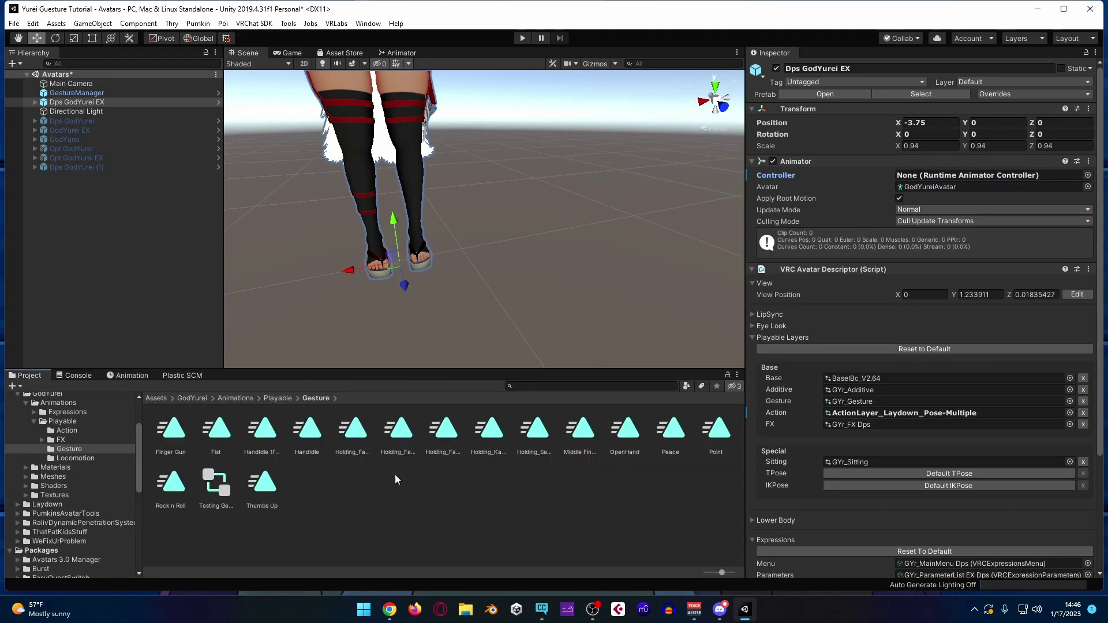
click(581, 430)
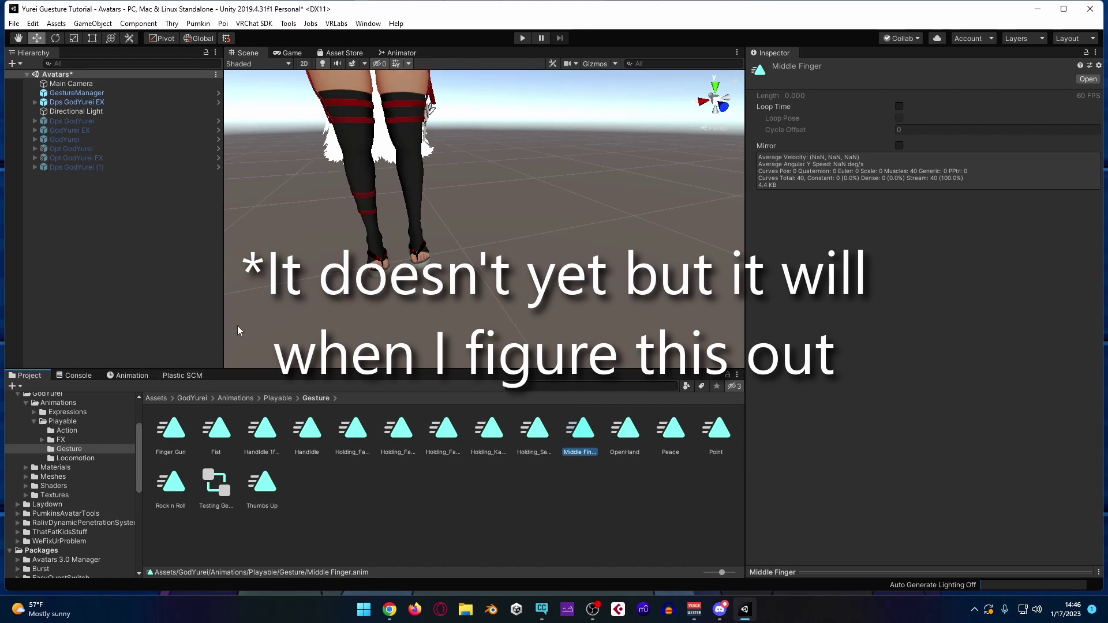
Step: In GYr_Gesture, make the Right Hand layer's Rock n Roll state play the Middle Finger clip
click(80, 101)
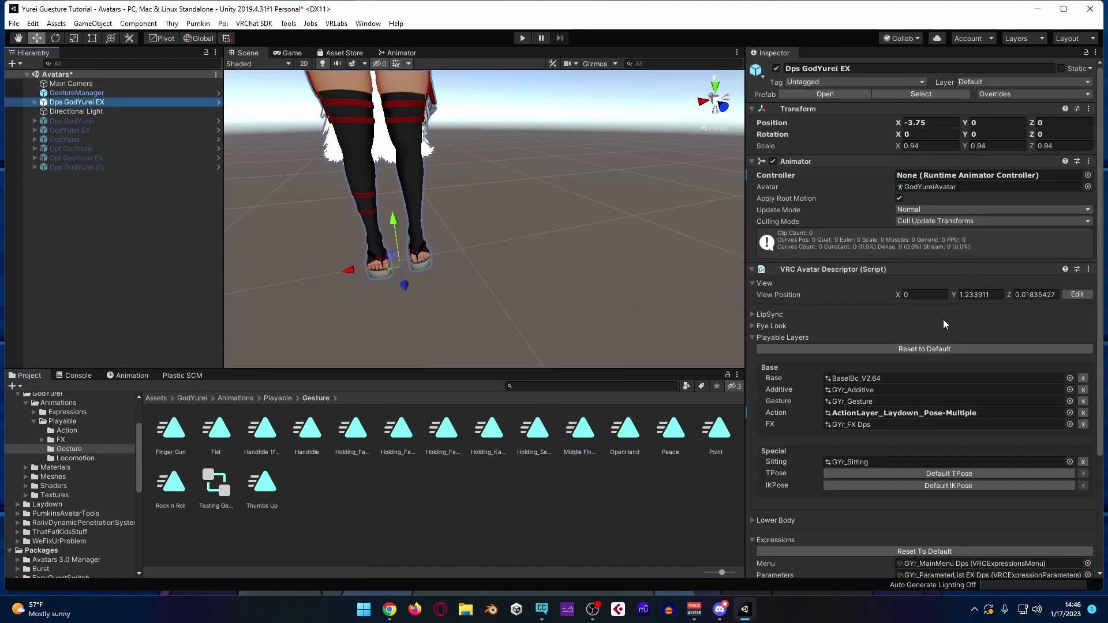
double_click(935, 402)
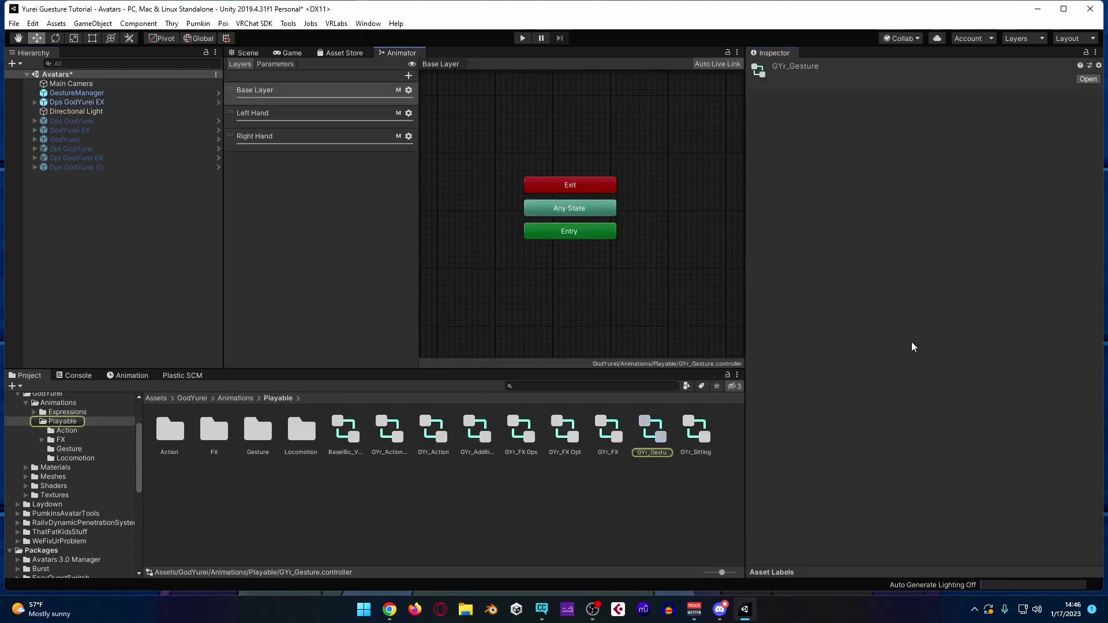
click(327, 137)
click(327, 136)
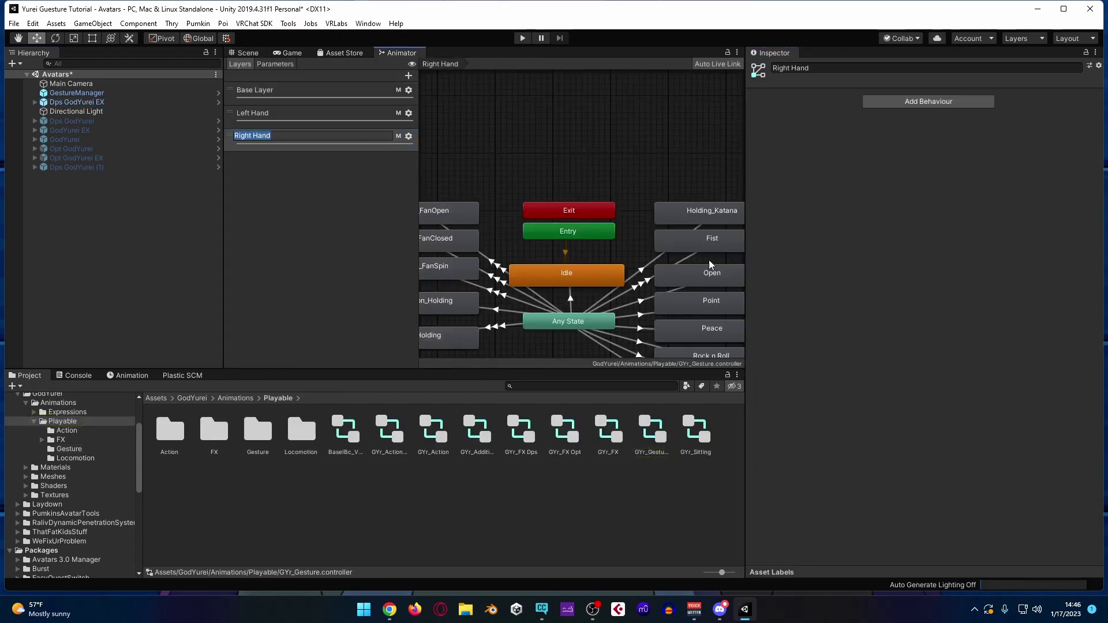
scroll(712, 326, down, 2)
click(720, 353)
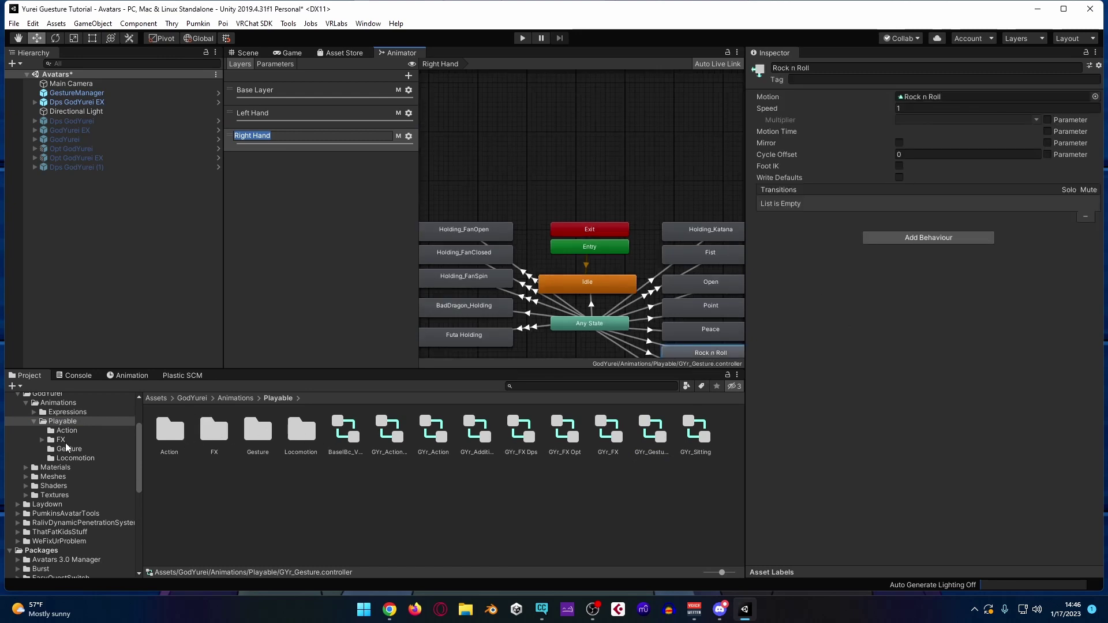
click(66, 449)
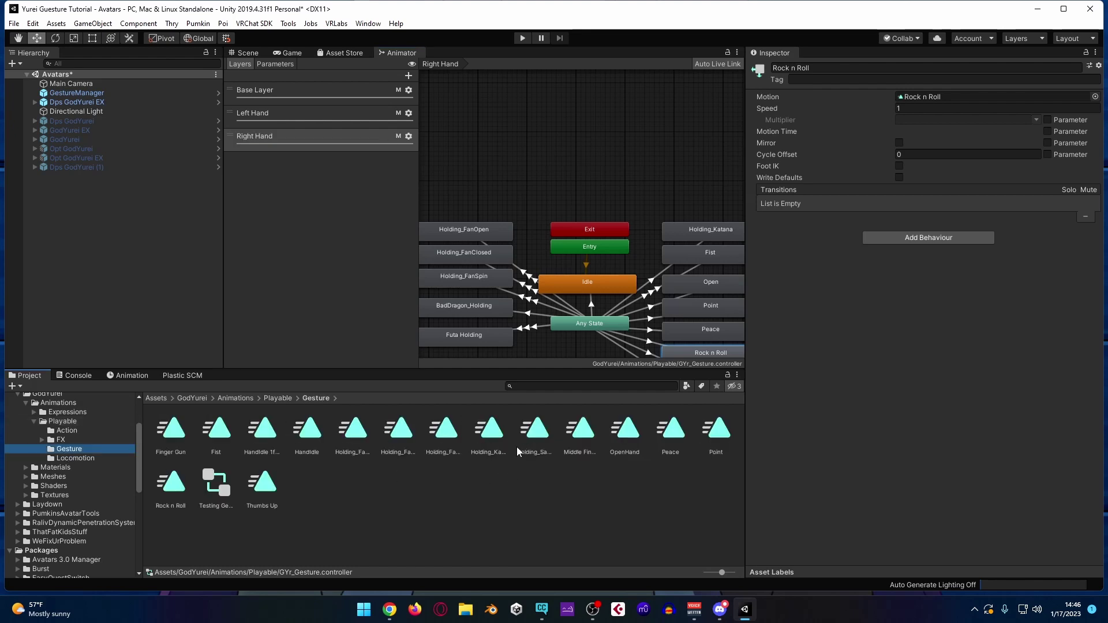
drag(582, 435, 918, 99)
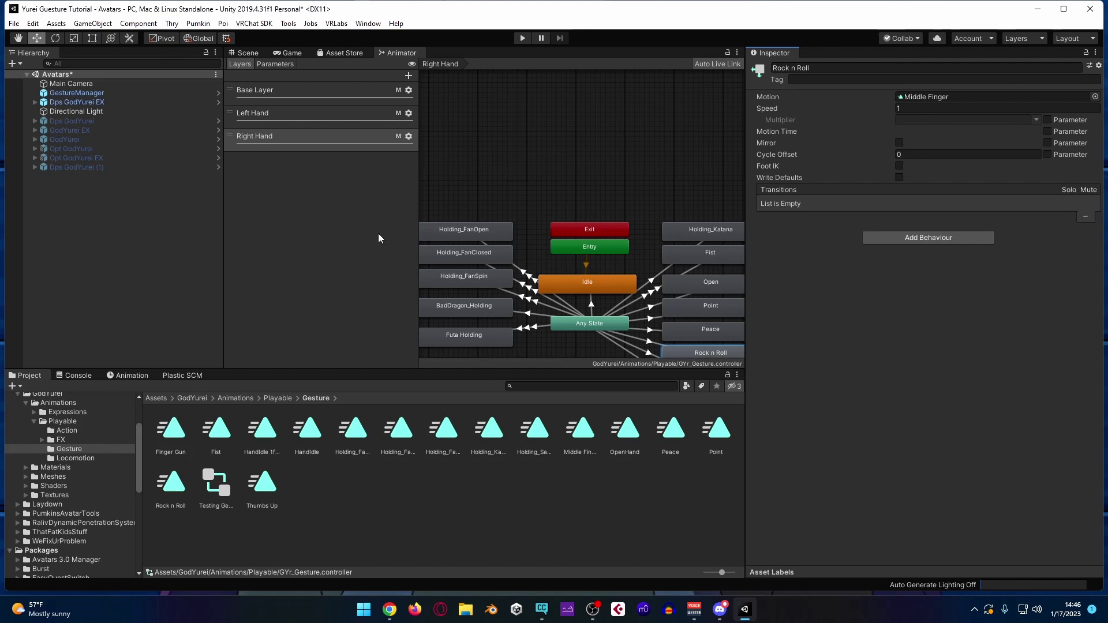
Step: Make the Left Hand layer's Rock n Roll state play Middle Finger too
click(298, 113)
click(722, 352)
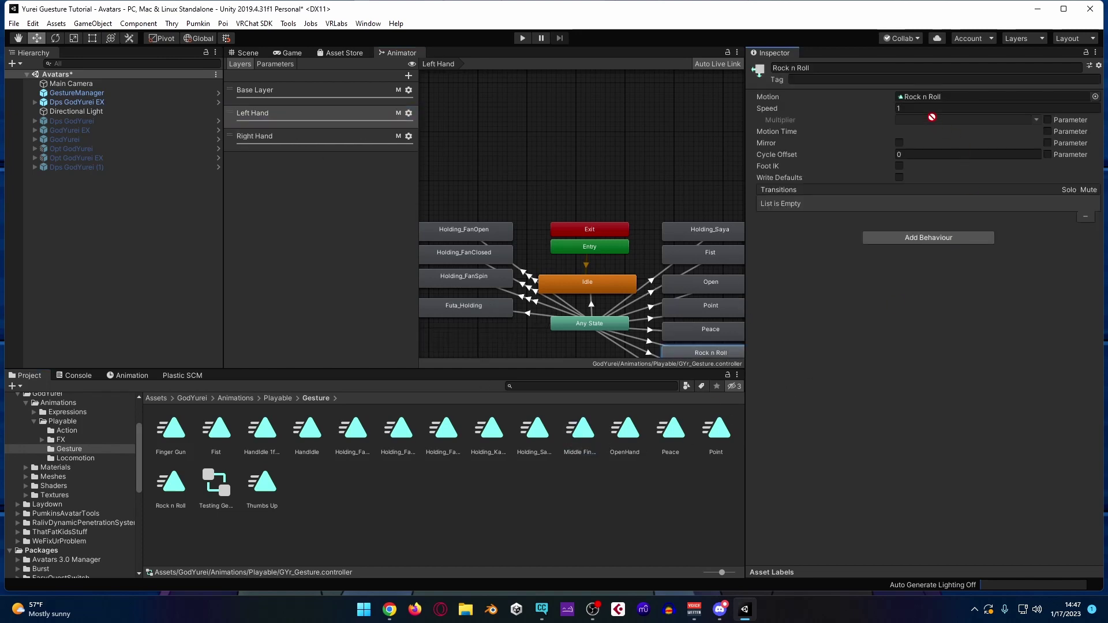
drag(933, 110, 955, 99)
Step: Assign GYr_Gesture as the avatar's Animator Controller and enter Play mode
click(248, 53)
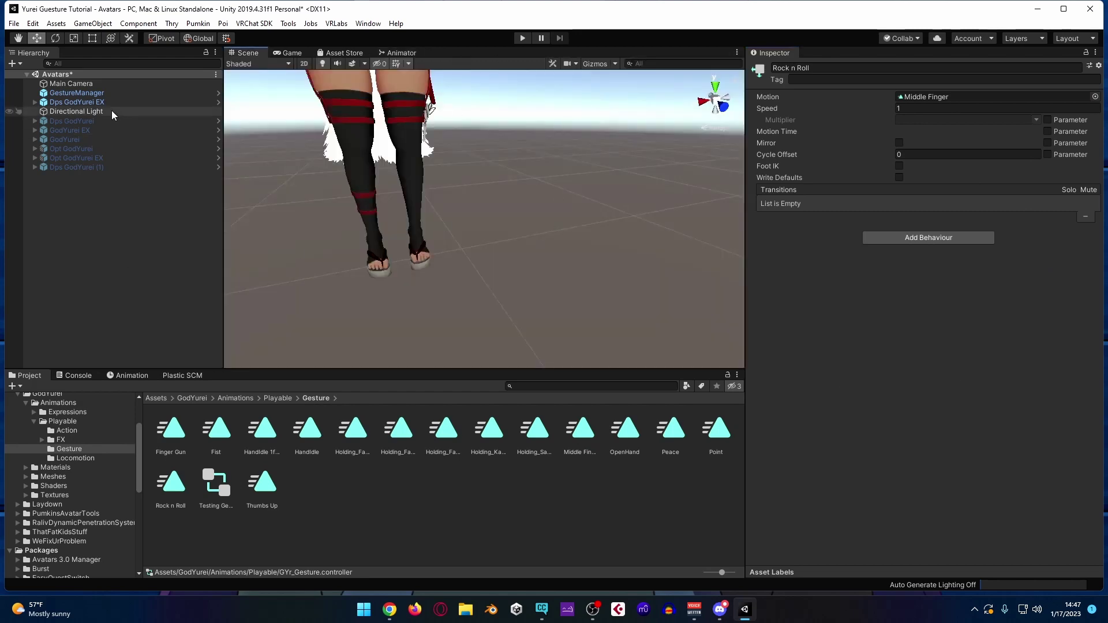
click(86, 102)
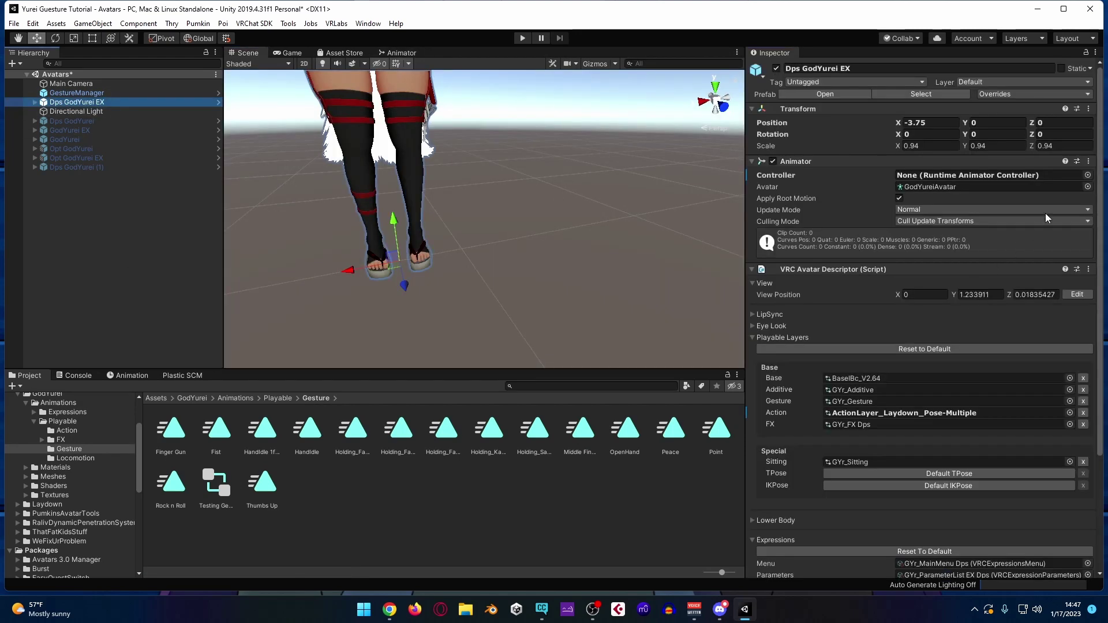
click(1087, 174)
scroll(658, 216, down, 3)
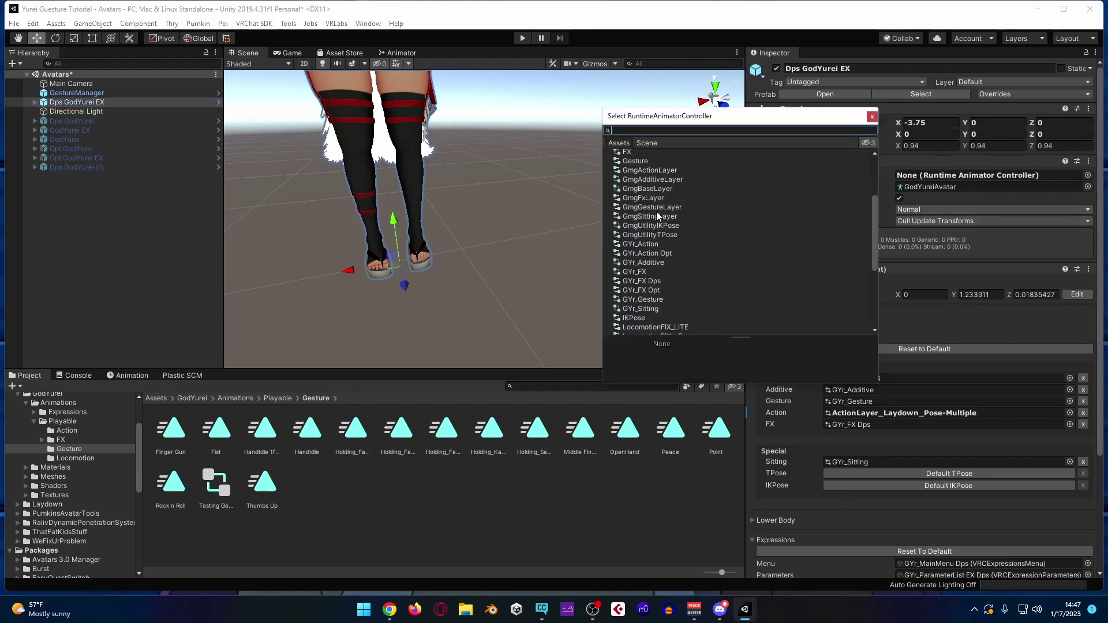
click(651, 303)
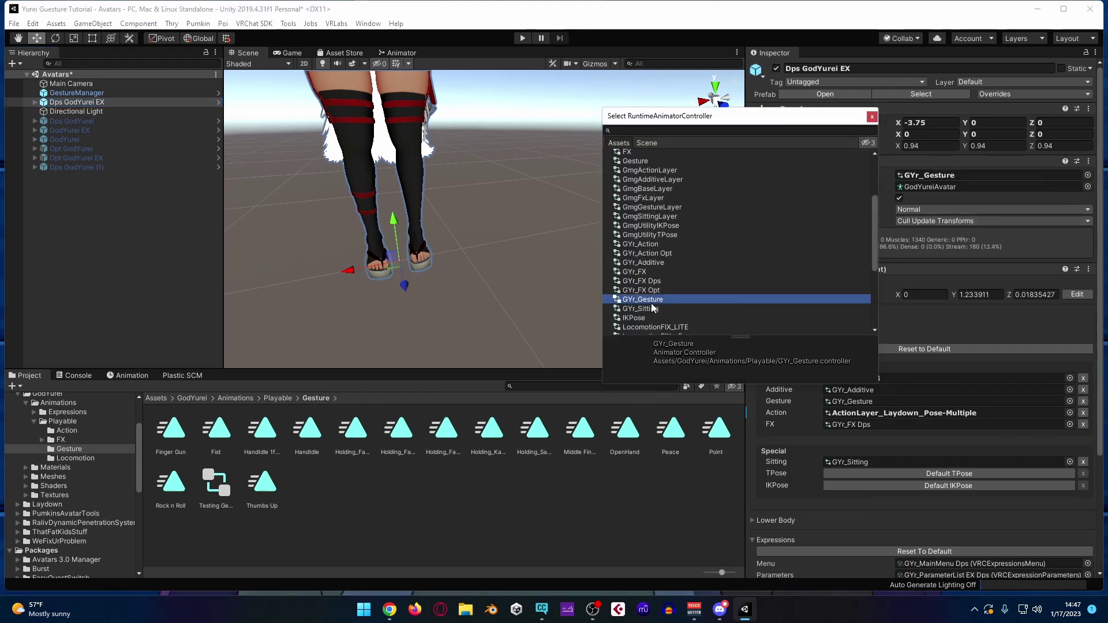
click(872, 116)
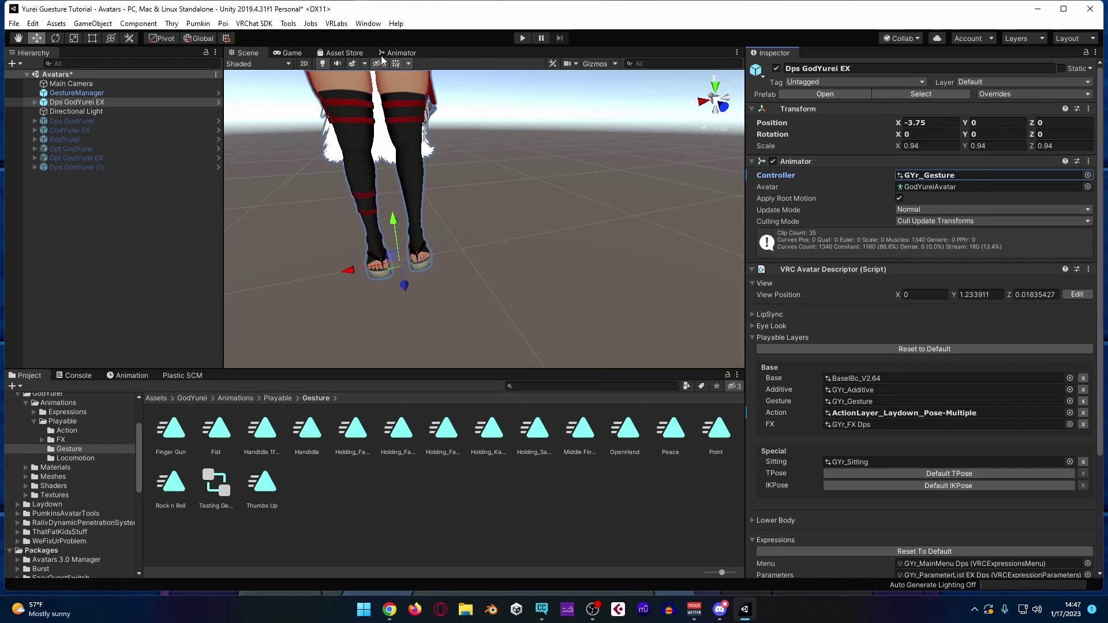
click(522, 38)
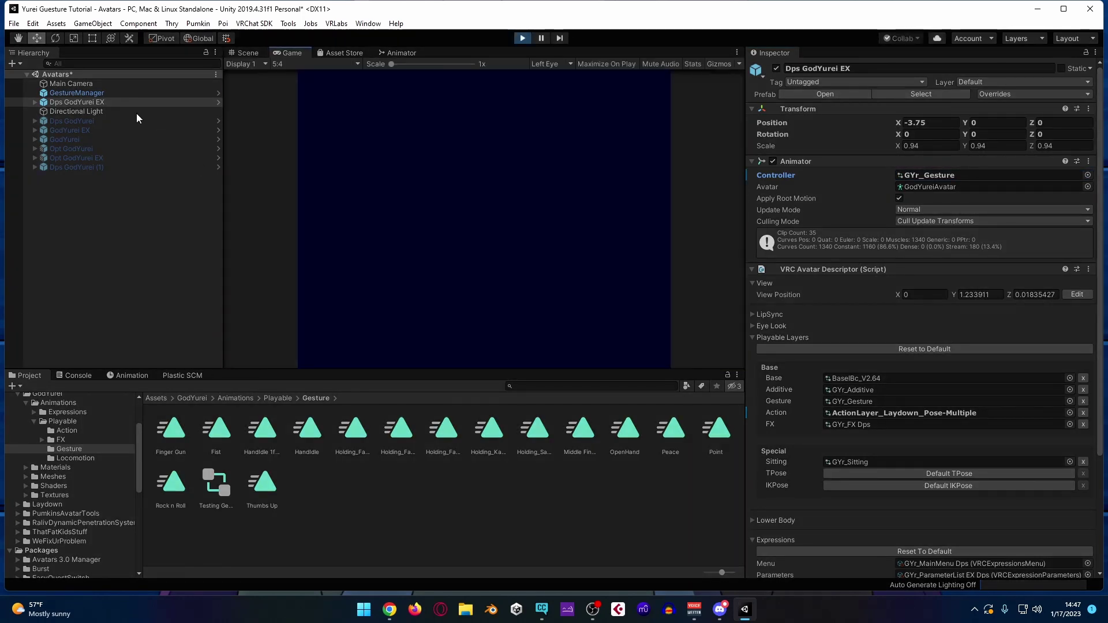
Step: Enable the left hand Rock&Roll gesture in GestureManager and view the avatar's pose
click(119, 92)
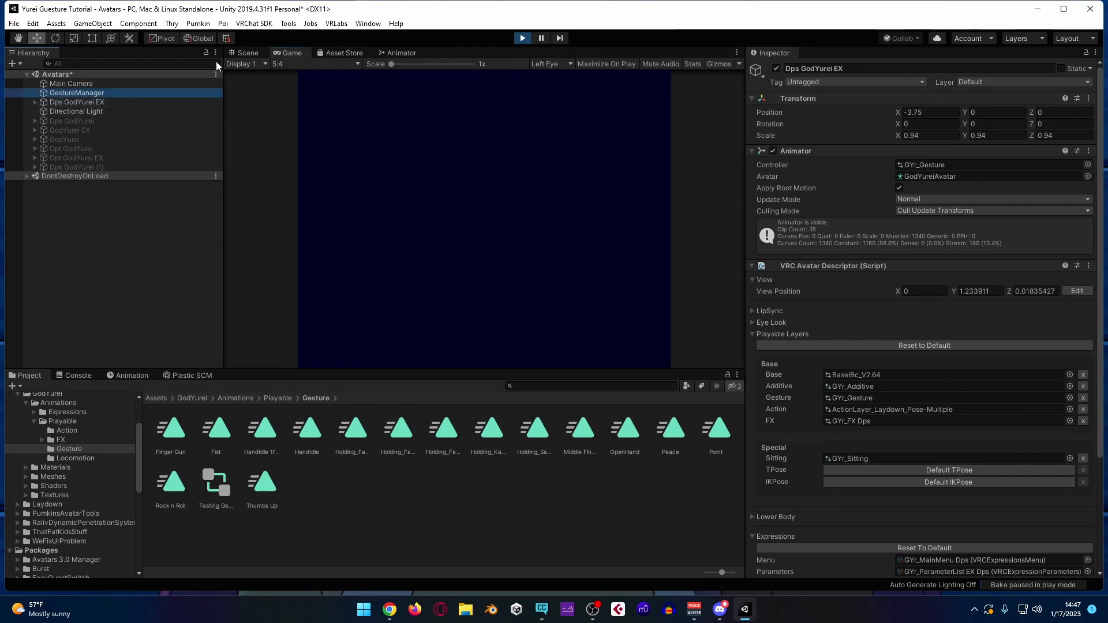
click(245, 53)
middle_drag(606, 239, 698, 274)
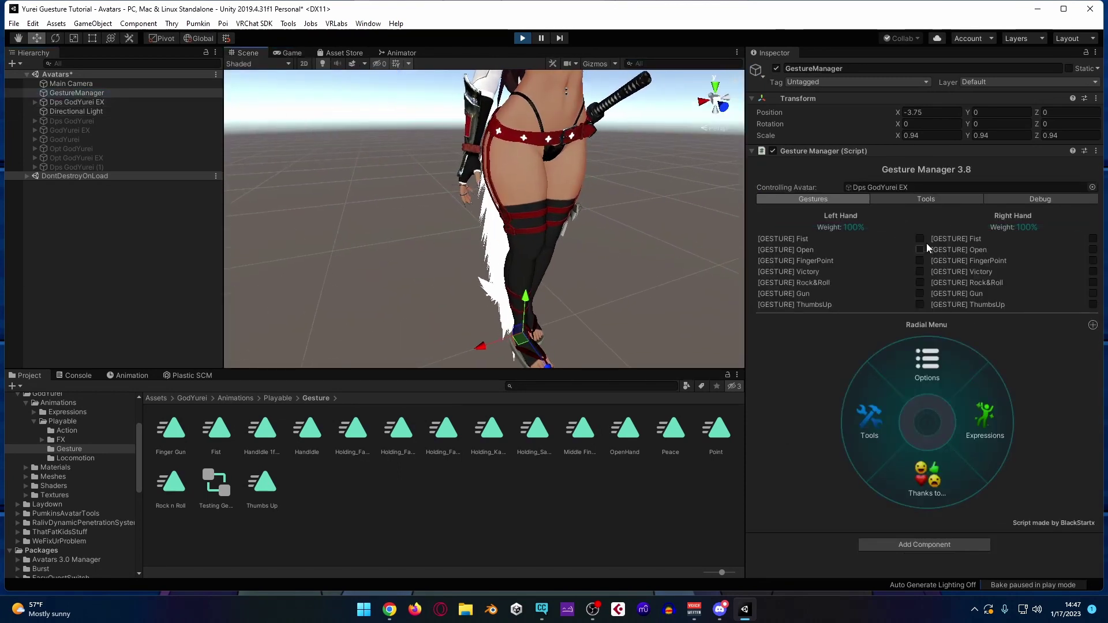
click(919, 283)
middle_drag(583, 231, 533, 168)
right_drag(533, 168, 541, 244)
middle_drag(541, 243, 473, 242)
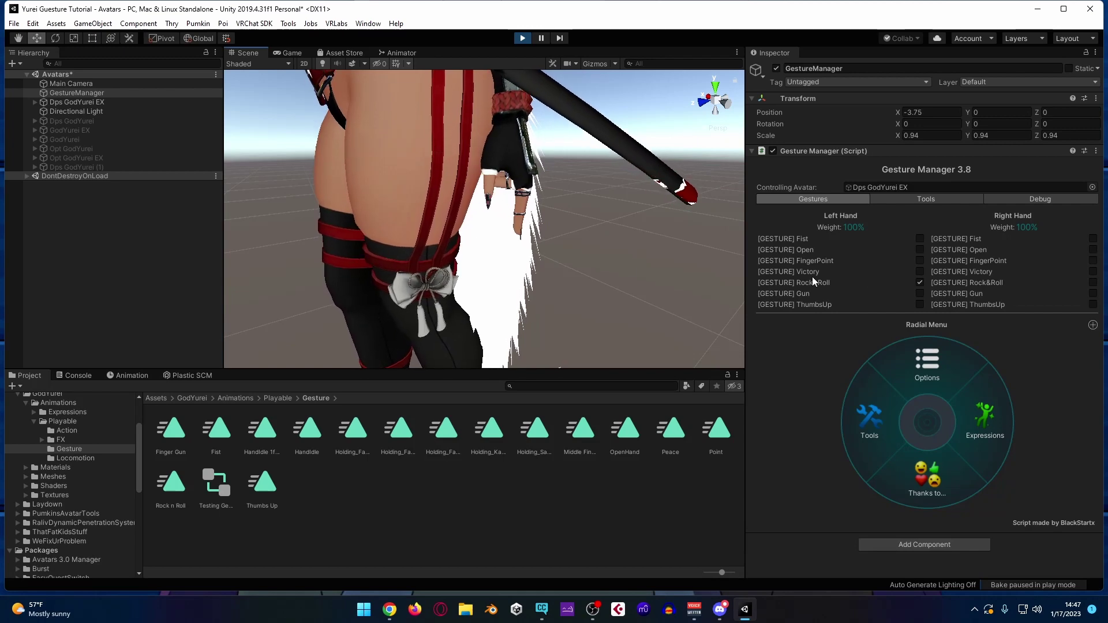
Step: Enable the right hand Rock&Roll gesture and orbit around to inspect the hand pose
click(1092, 282)
alt+drag(444, 206, 482, 154)
middle_drag(482, 155, 574, 173)
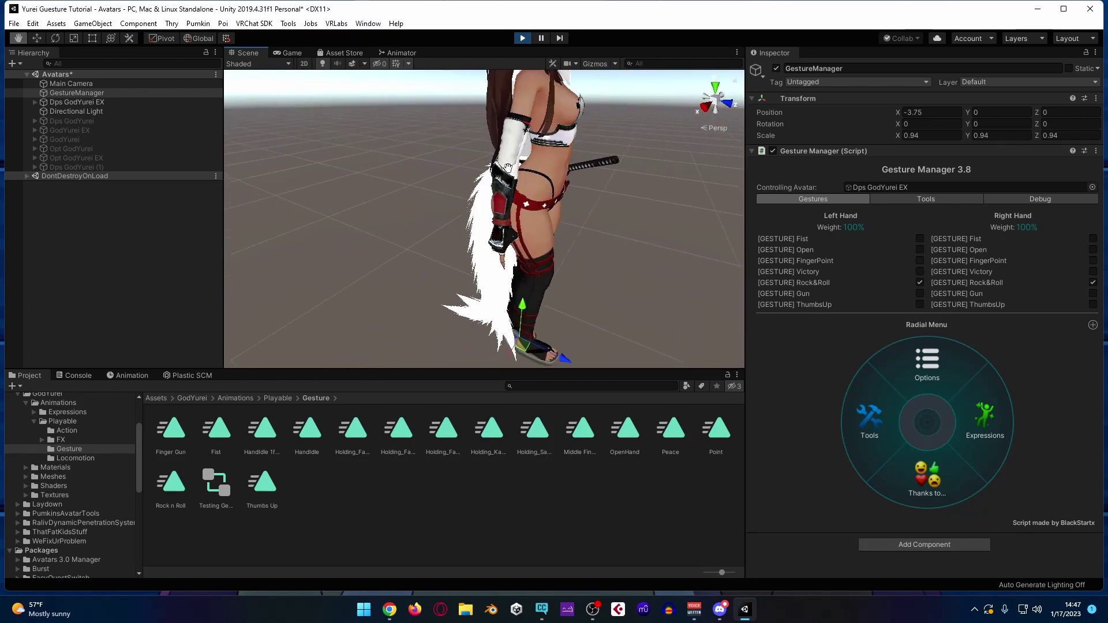
alt+drag(574, 174, 534, 227)
scroll(534, 228, up, 5)
Step: Turn off both Rock&Roll gestures and stop Play mode
click(1092, 282)
click(919, 282)
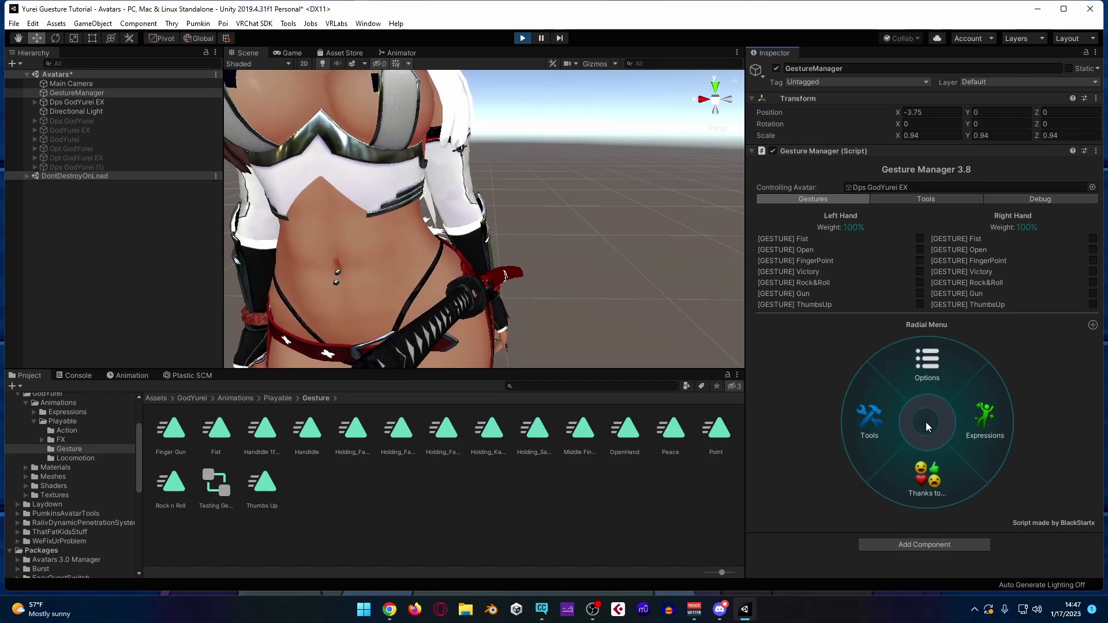
click(522, 39)
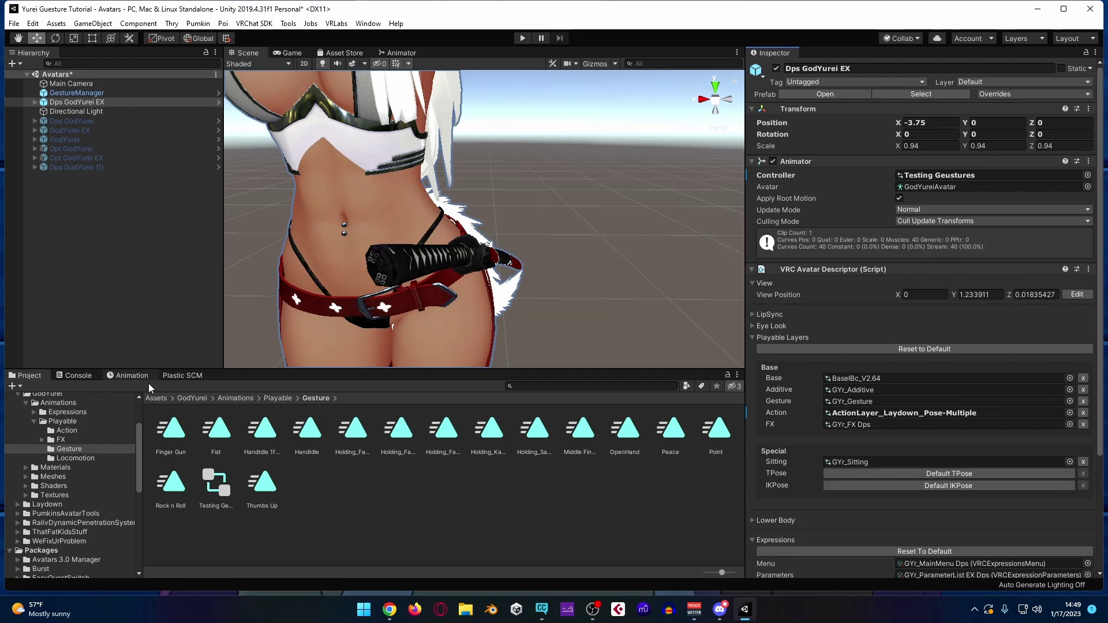
Step: Open the Finger Gun clip and browse its Left Hand and Right Hand finger curves
double_click(171, 430)
scroll(65, 503, up, 8)
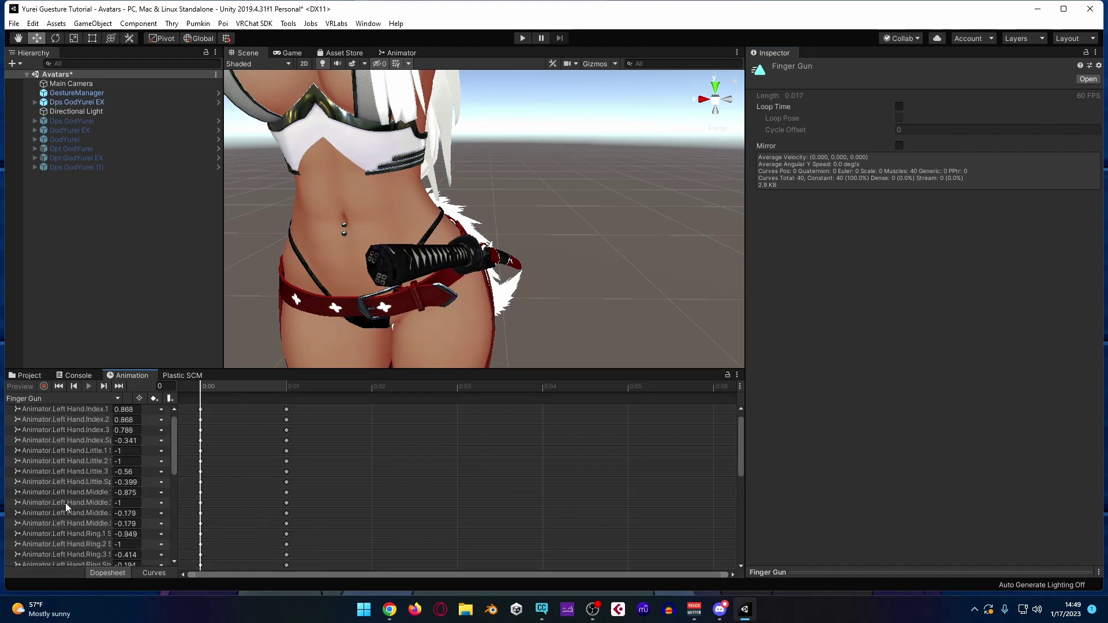
scroll(89, 507, down, 10)
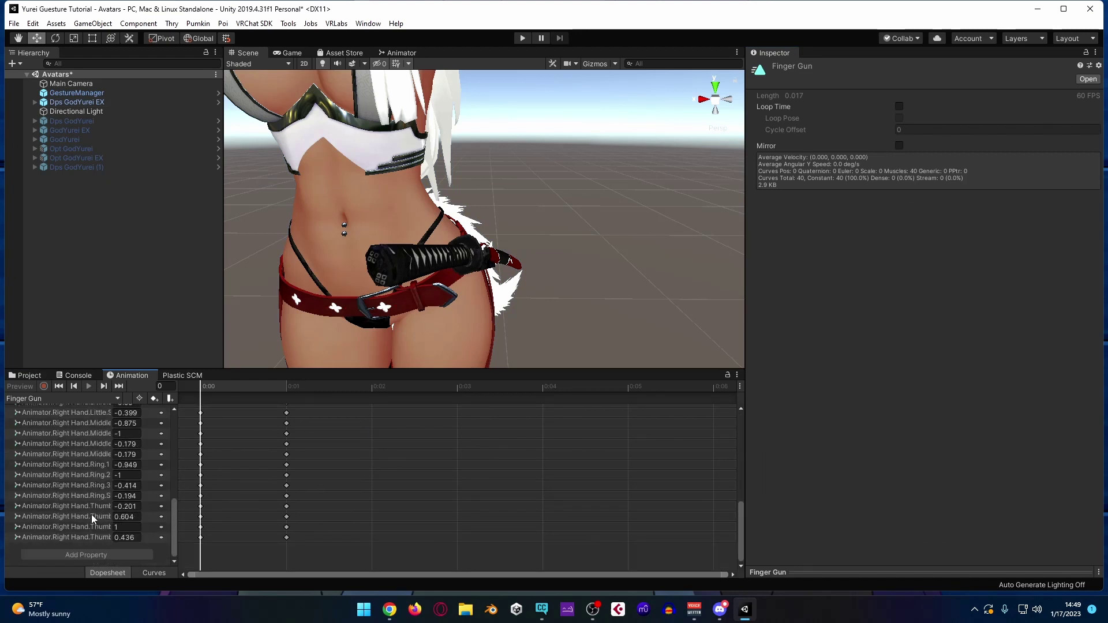
scroll(78, 483, up, 10)
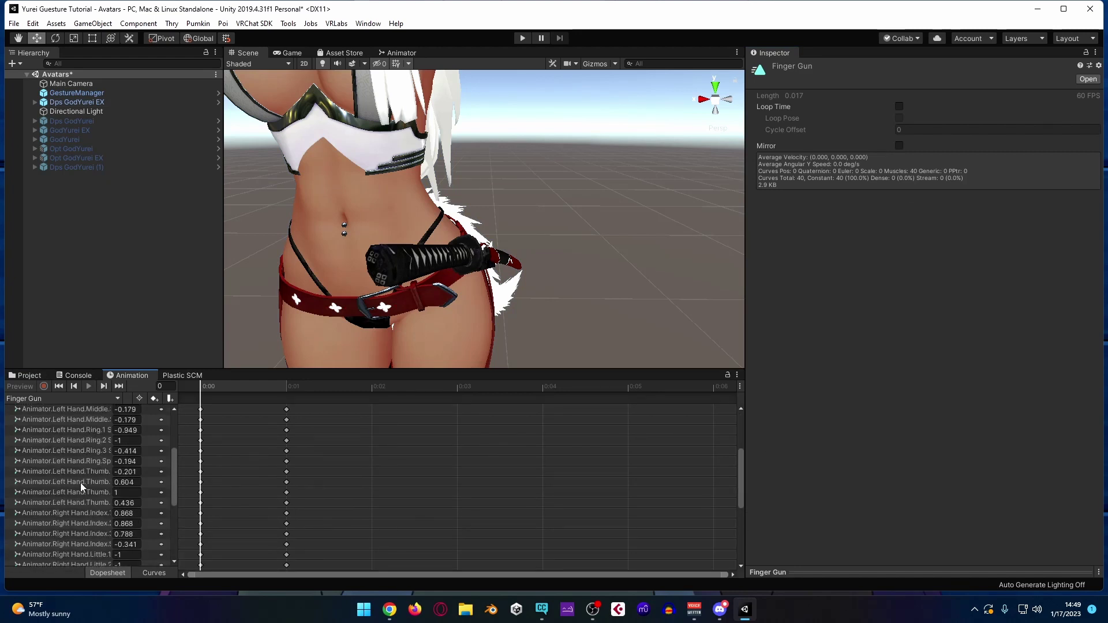
click(29, 375)
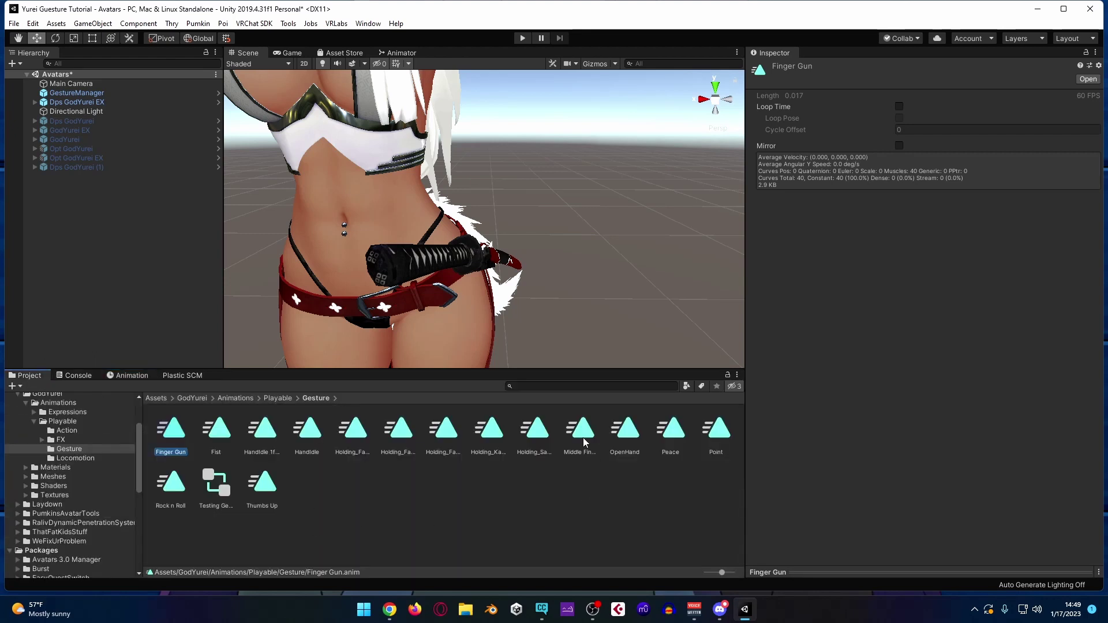
click(113, 376)
scroll(65, 417, down, 5)
scroll(78, 409, up, 5)
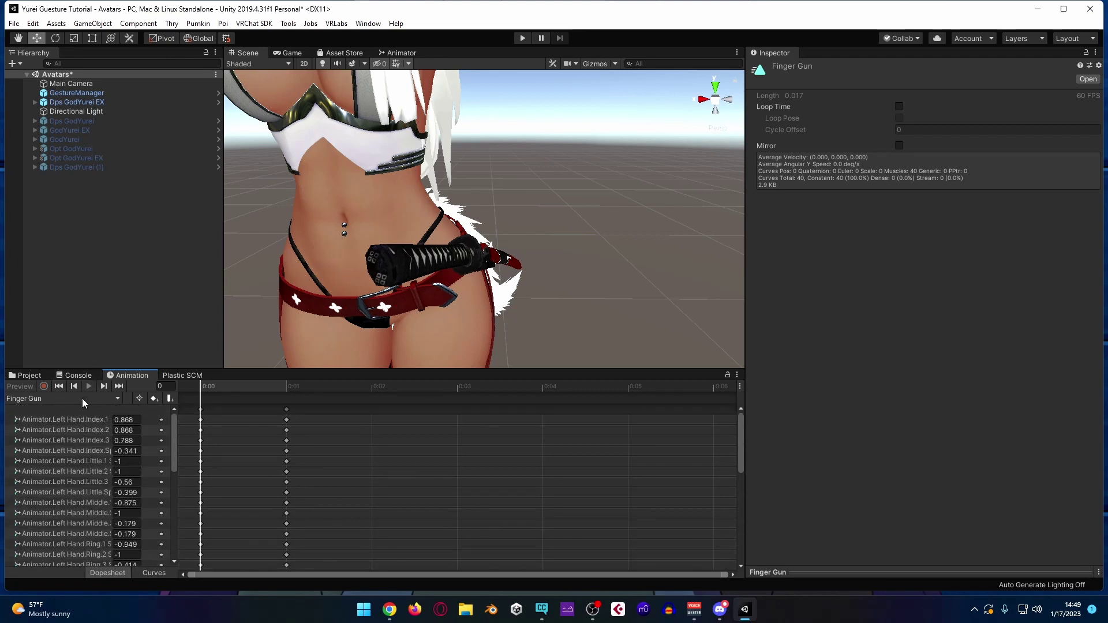
Step: With the avatar selected, browse the Animator properties available to add to the Middle Finger clip
click(74, 101)
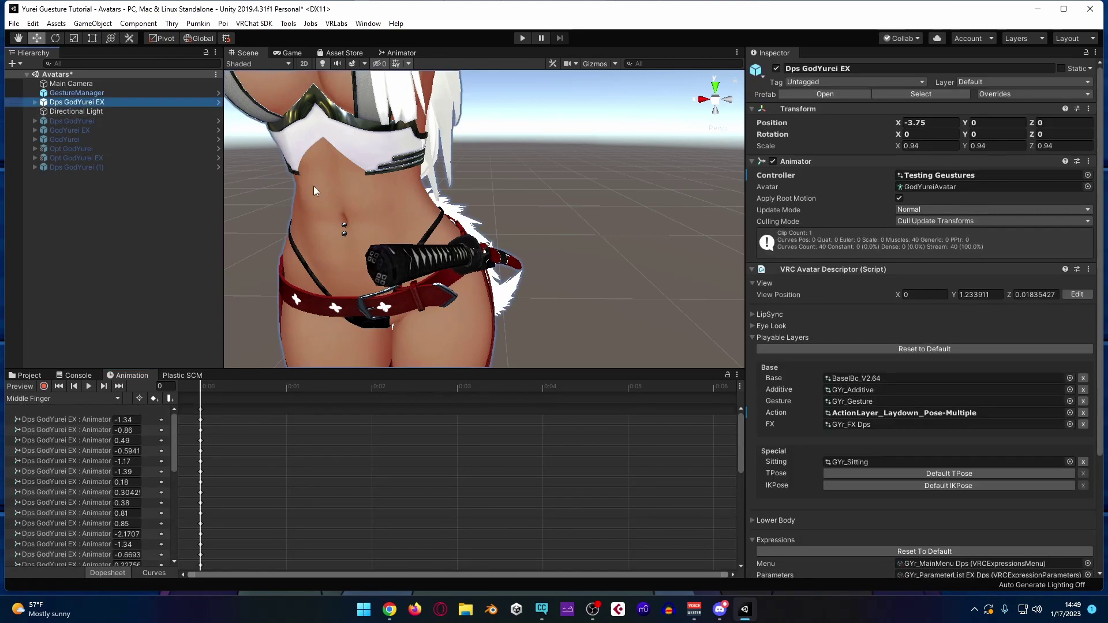
scroll(60, 466, down, 4)
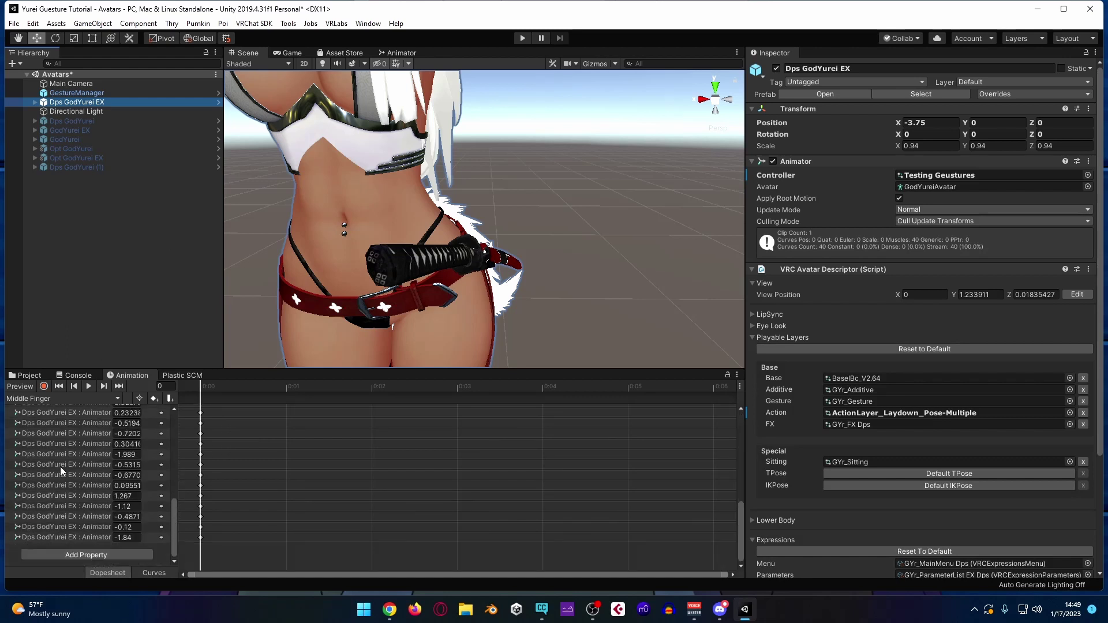
scroll(60, 466, down, 4)
click(163, 562)
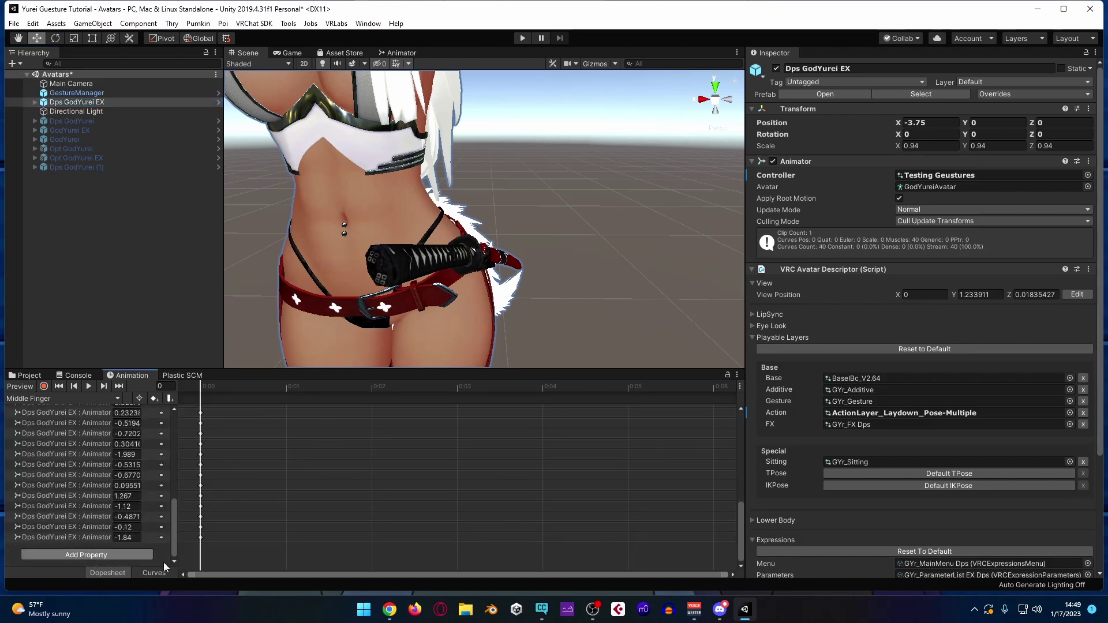
click(130, 555)
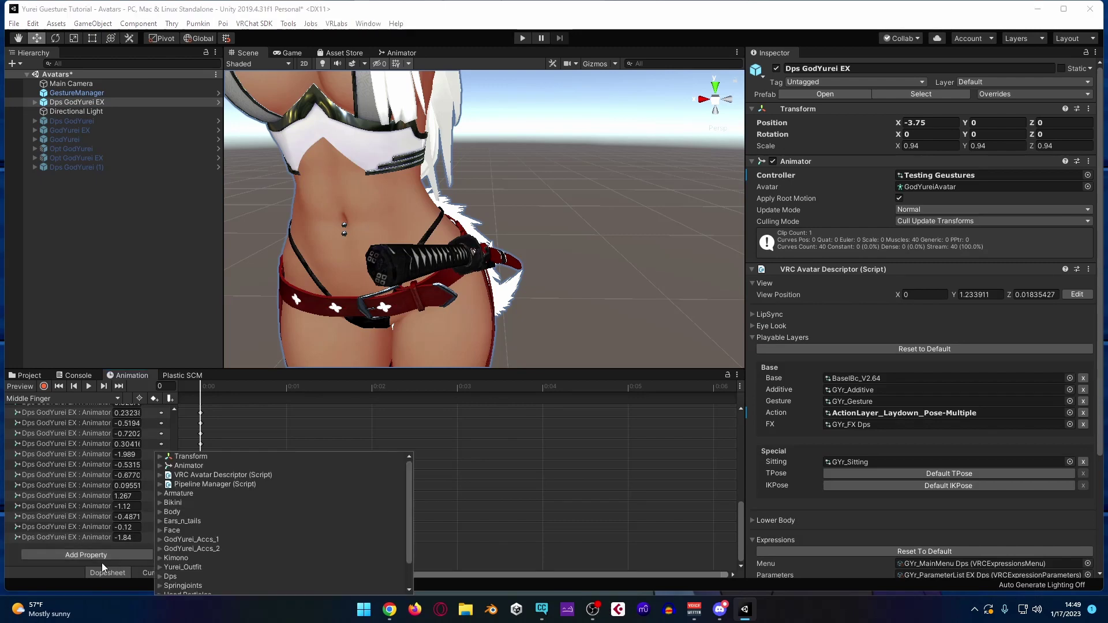
click(188, 466)
scroll(195, 485, down, 2)
scroll(196, 493, down, 15)
scroll(210, 519, up, 8)
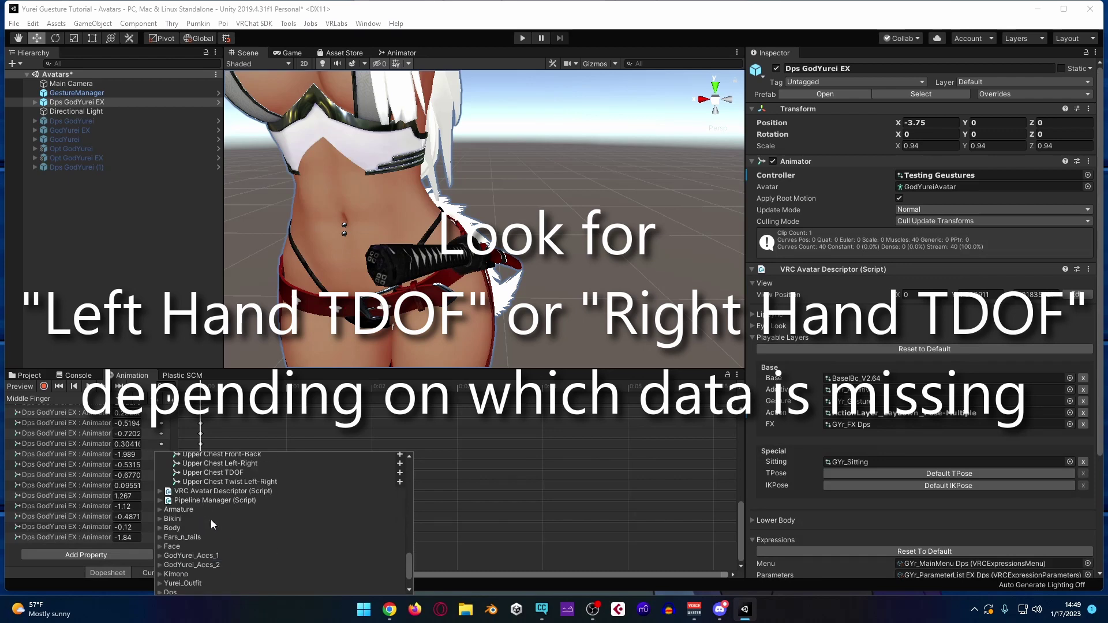
scroll(210, 519, up, 6)
scroll(212, 523, up, 3)
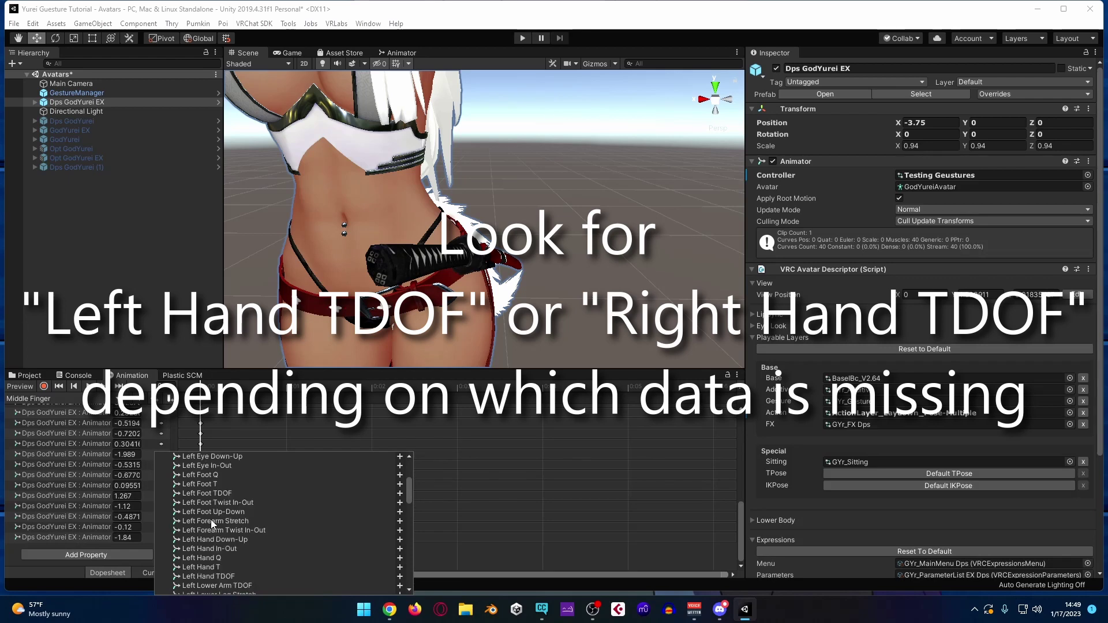
scroll(212, 524, down, 2)
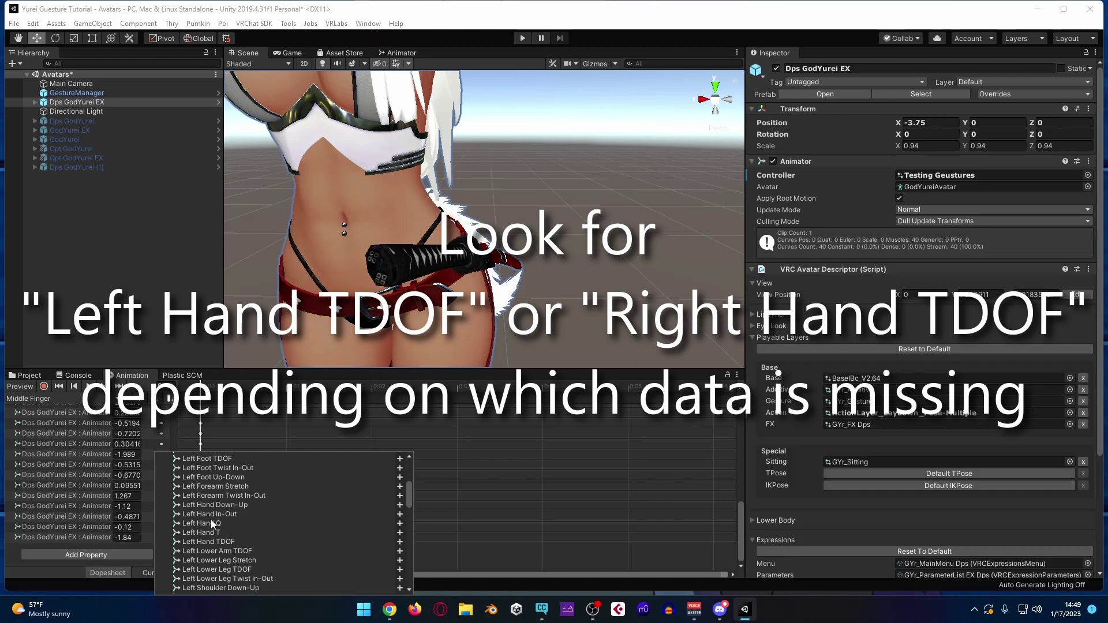
scroll(211, 522, down, 2)
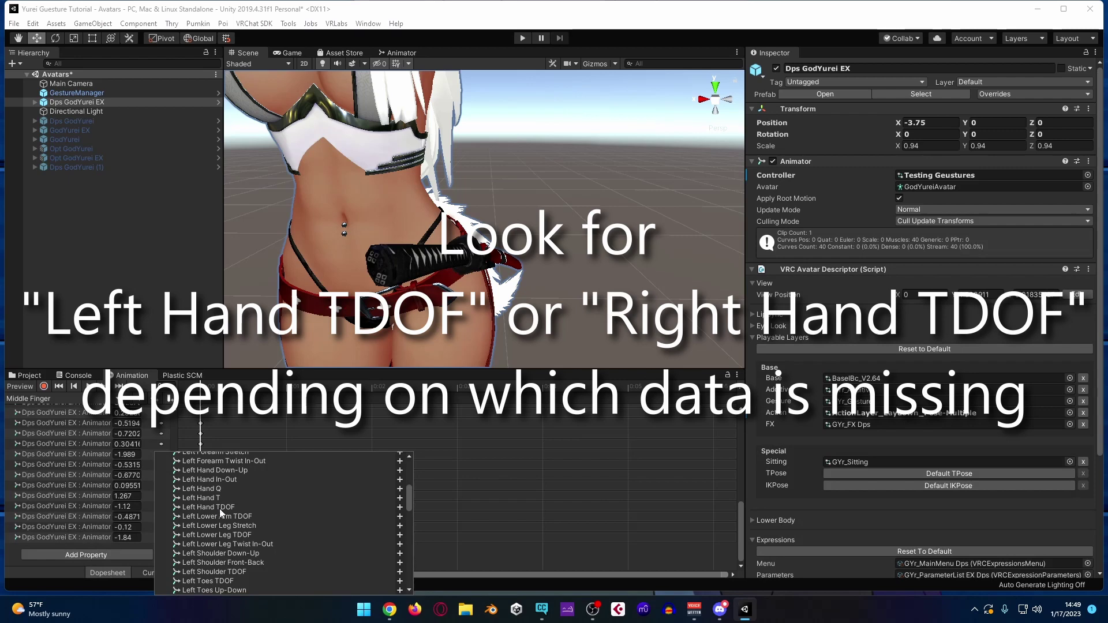
Step: Add the Left Hand TDOF property to the Middle Finger clip and widen the property names column
click(223, 507)
right_click(228, 507)
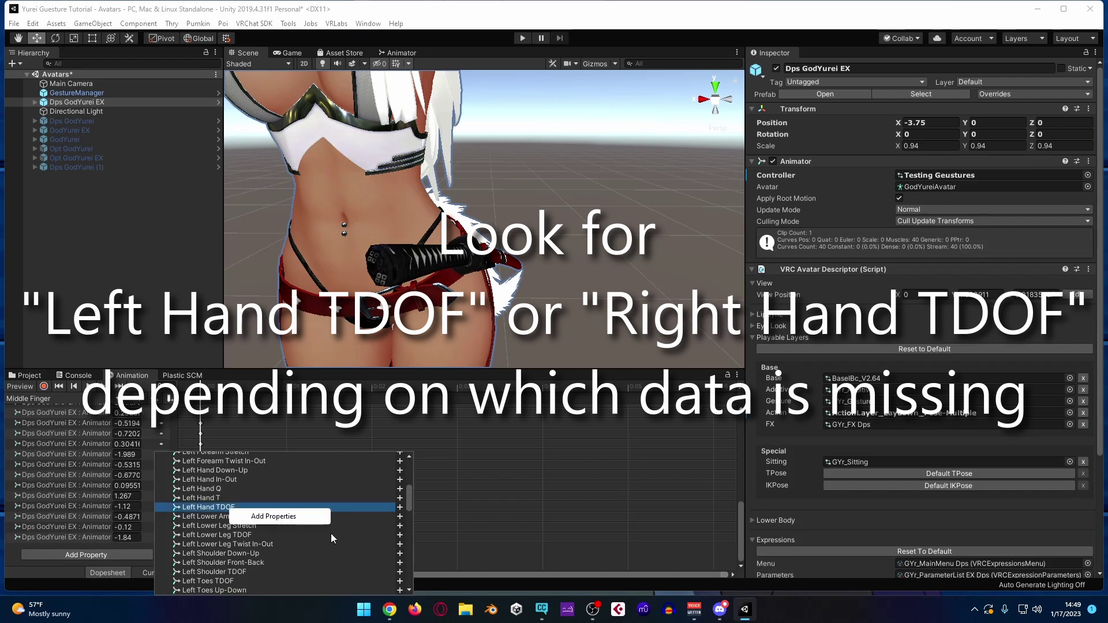
click(292, 520)
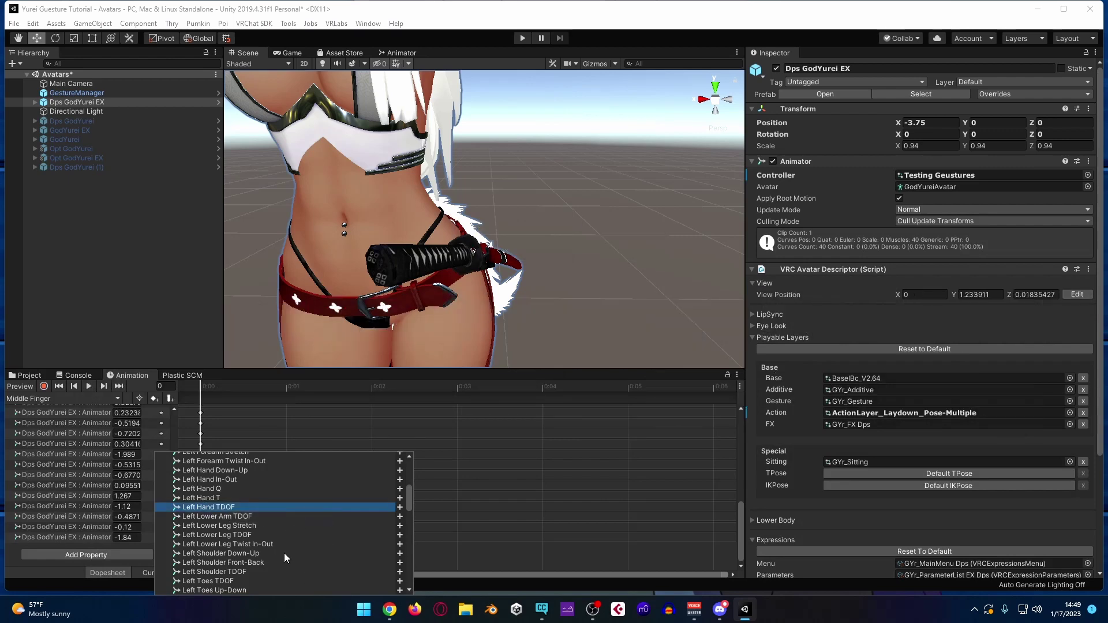
double_click(257, 506)
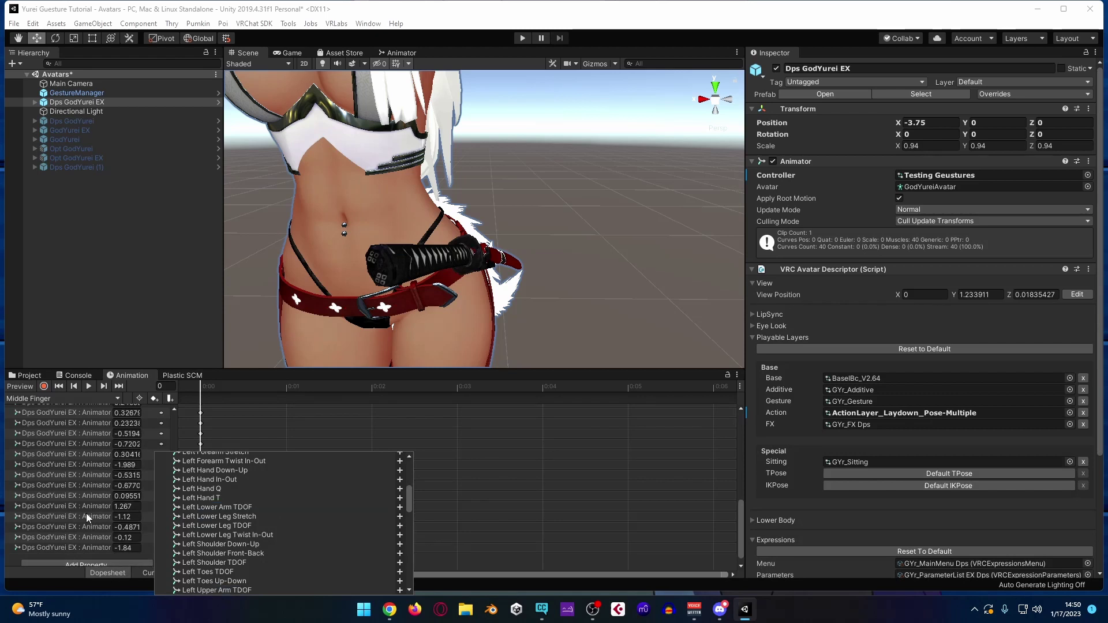
scroll(61, 496, up, 5)
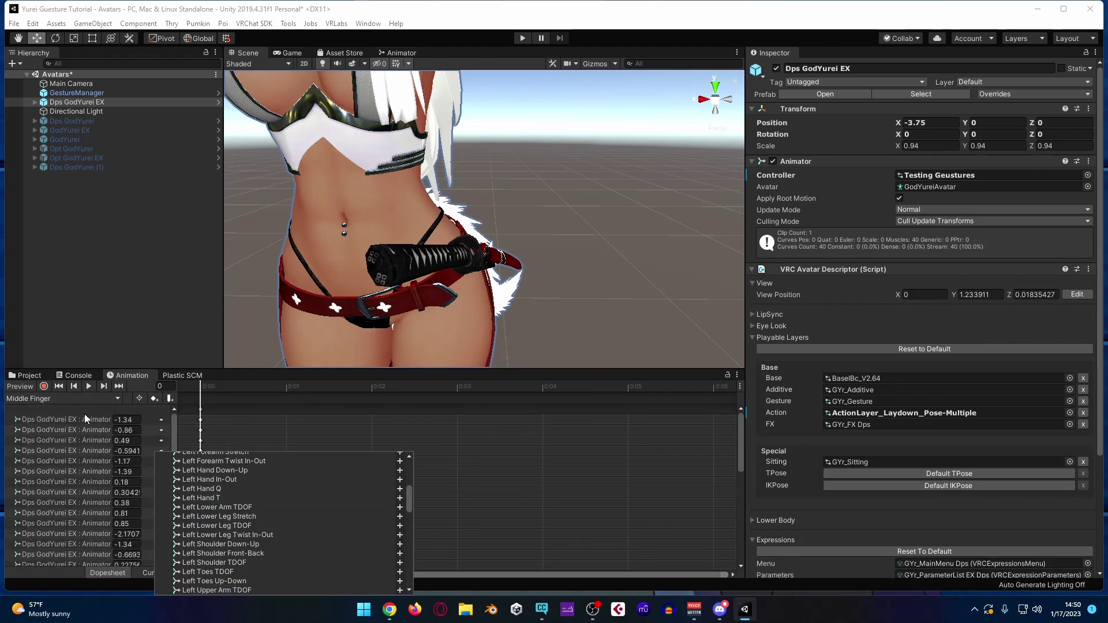
drag(173, 427, 338, 442)
scroll(241, 497, down, 5)
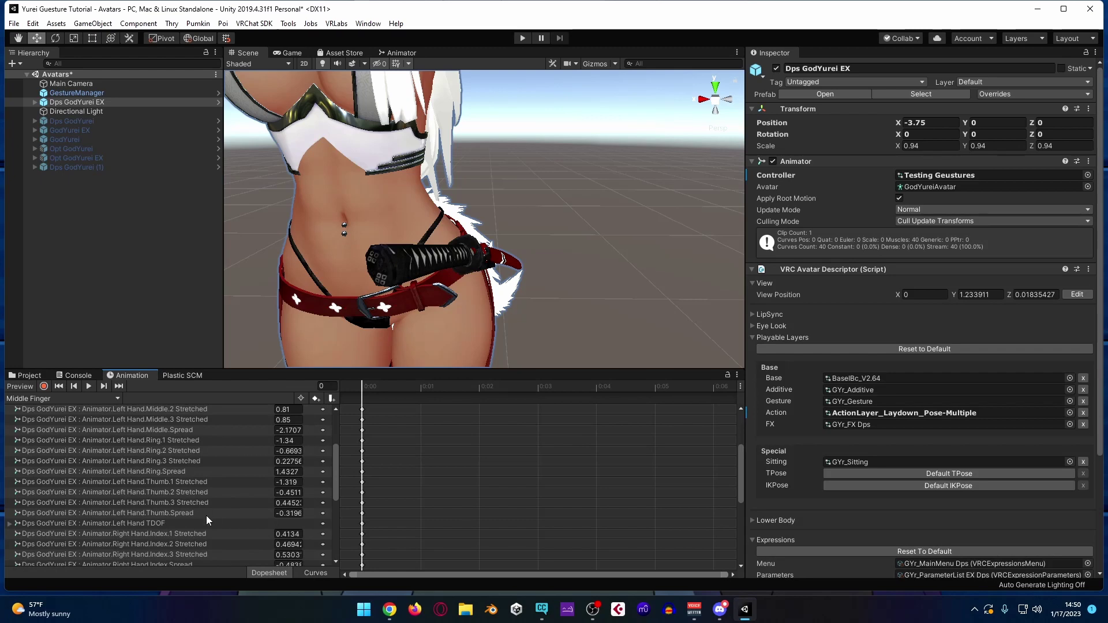
Step: Frame the avatar in the Scene view and enter Play mode
scroll(206, 514, up, 5)
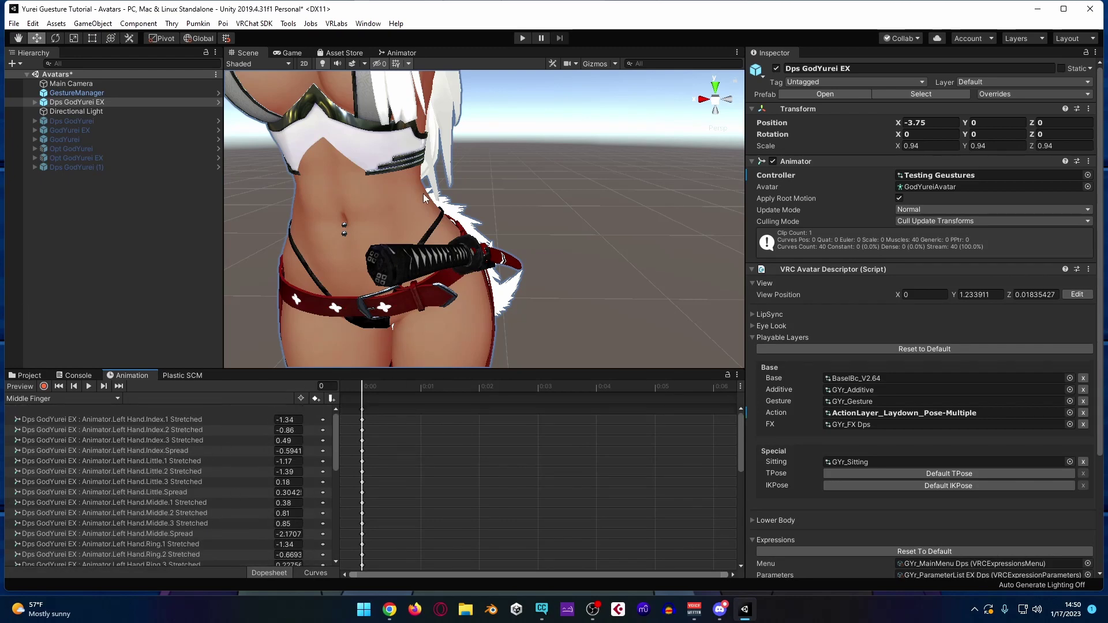
key(f)
scroll(472, 216, down, 2)
scroll(472, 215, up, 2)
middle_drag(462, 223, 506, 236)
click(522, 38)
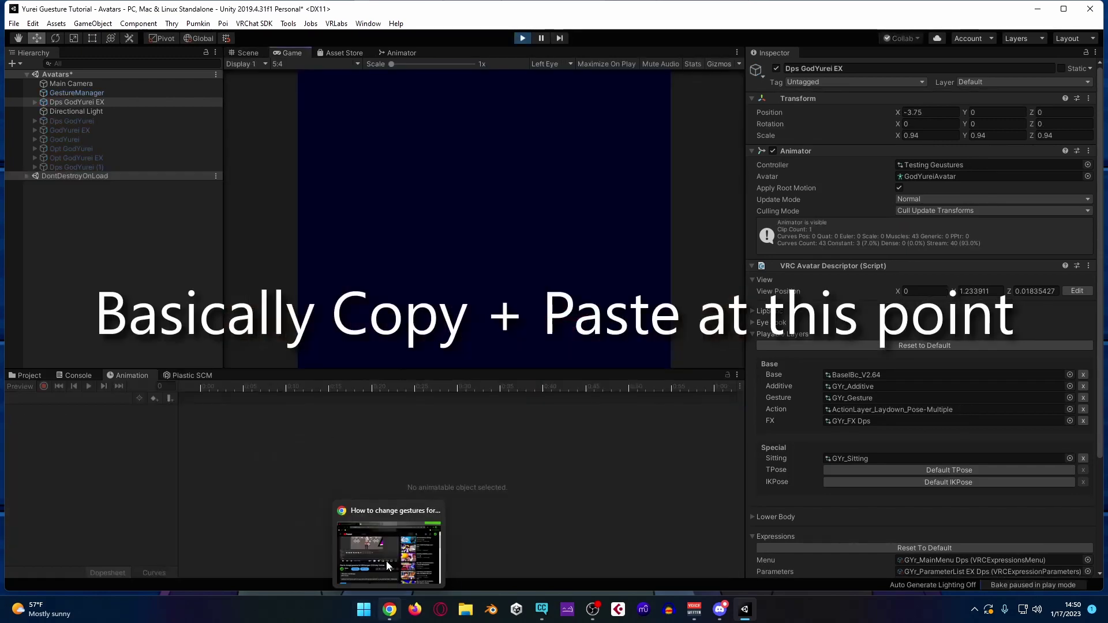
Step: Select the Dps GodYurei EX avatar and open the Gesture folder's Middle Finger clip for editing
click(257, 49)
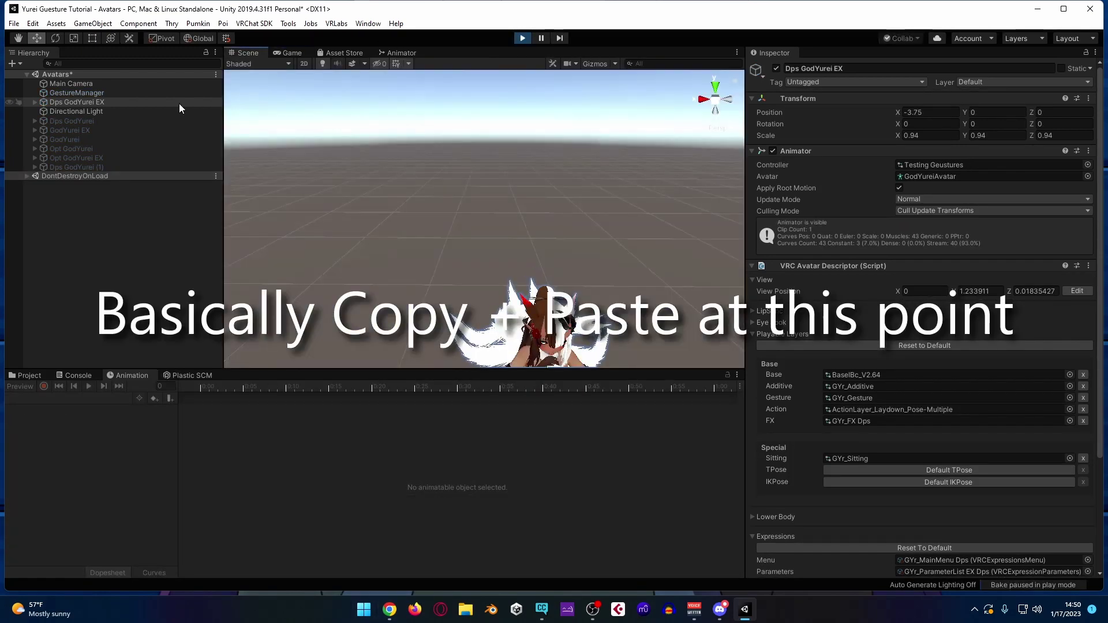
click(112, 104)
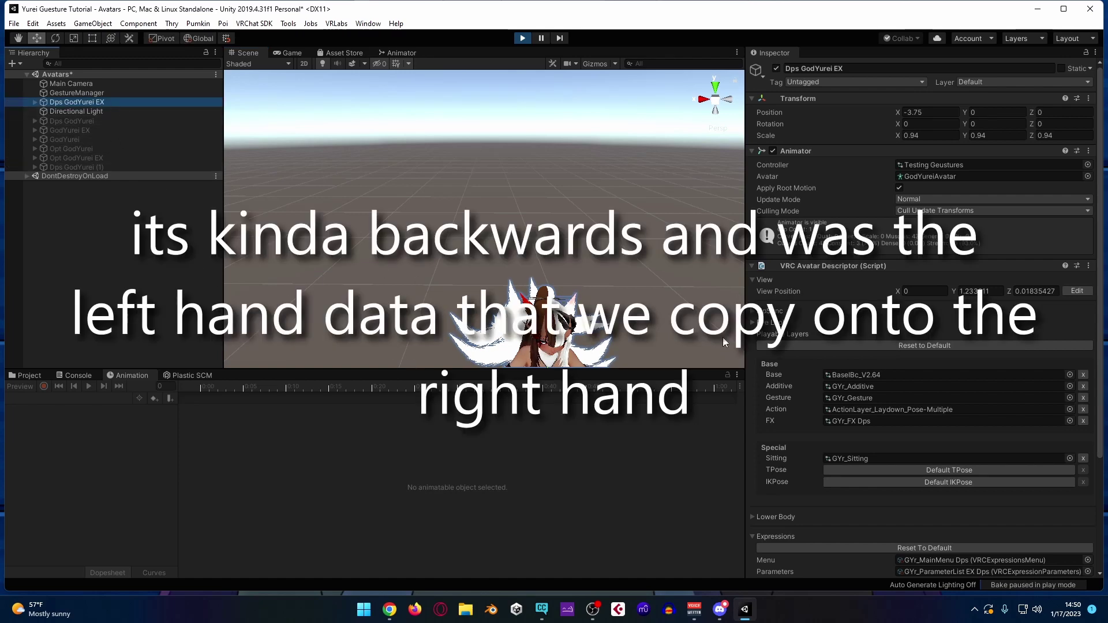
middle_drag(681, 323, 659, 230)
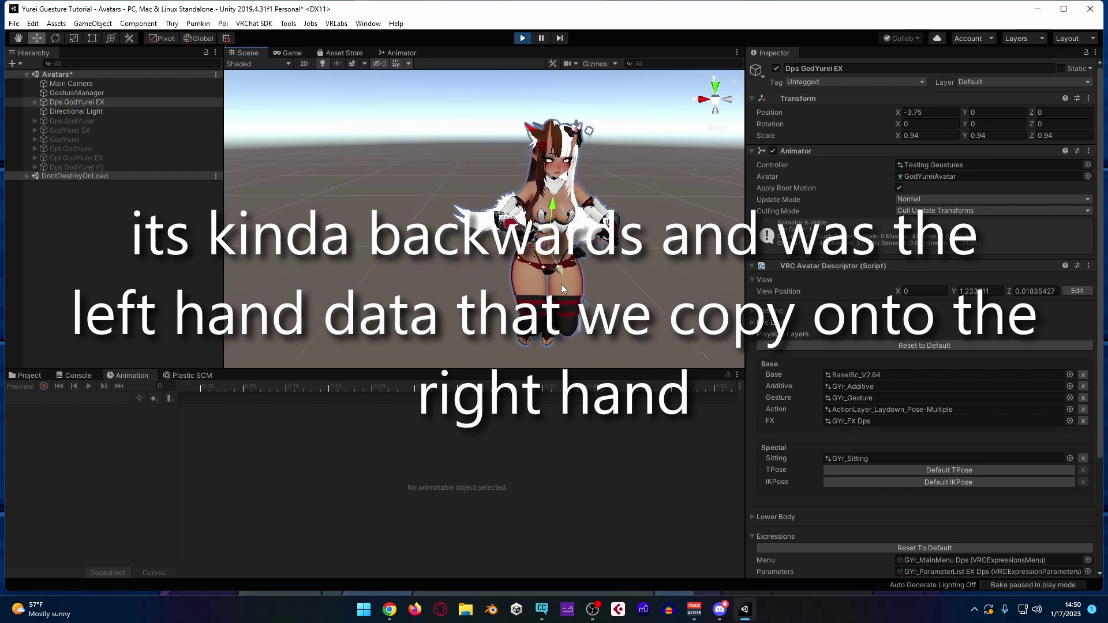
click(26, 375)
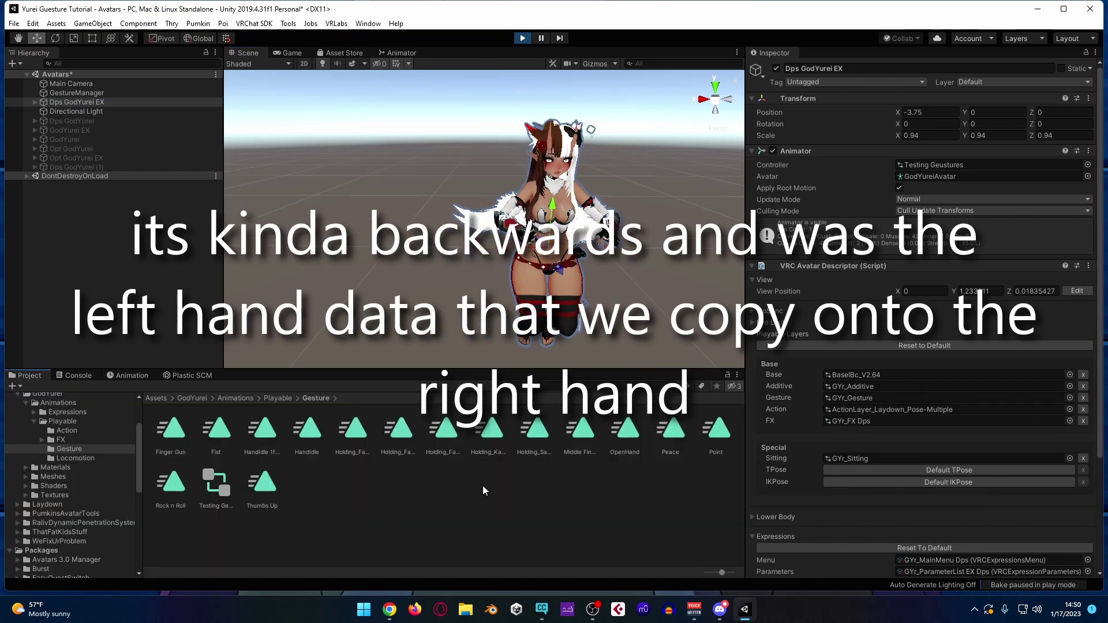
double_click(578, 436)
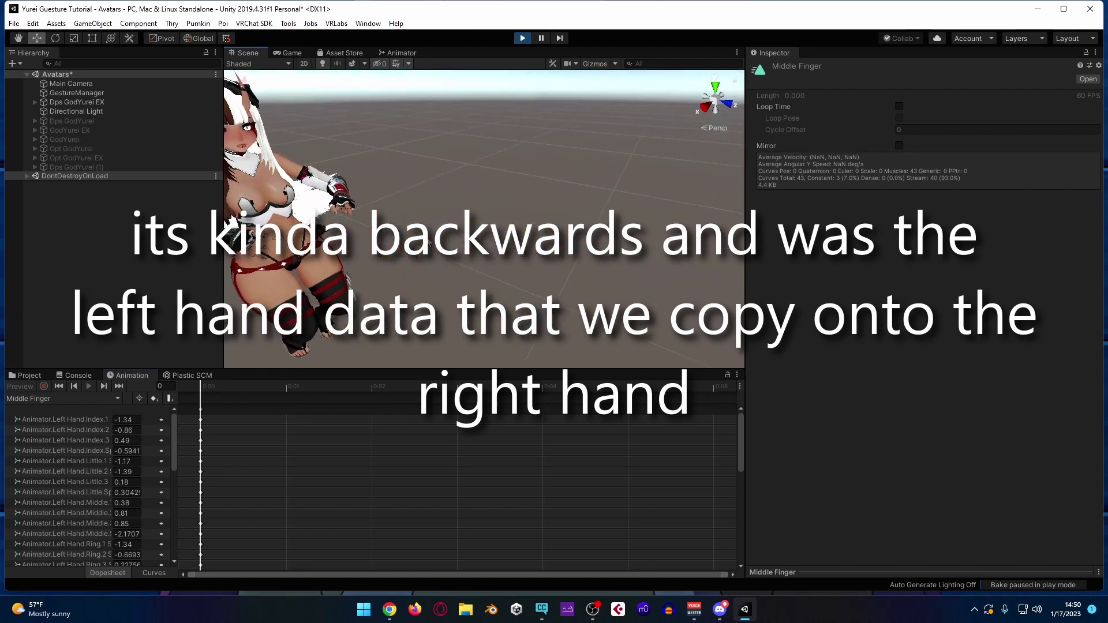
Step: Set right-hand Index.1 -1.34, Index.2 -0.86, Index.3 0.49 and Little.1 -1.17
drag(176, 439, 281, 438)
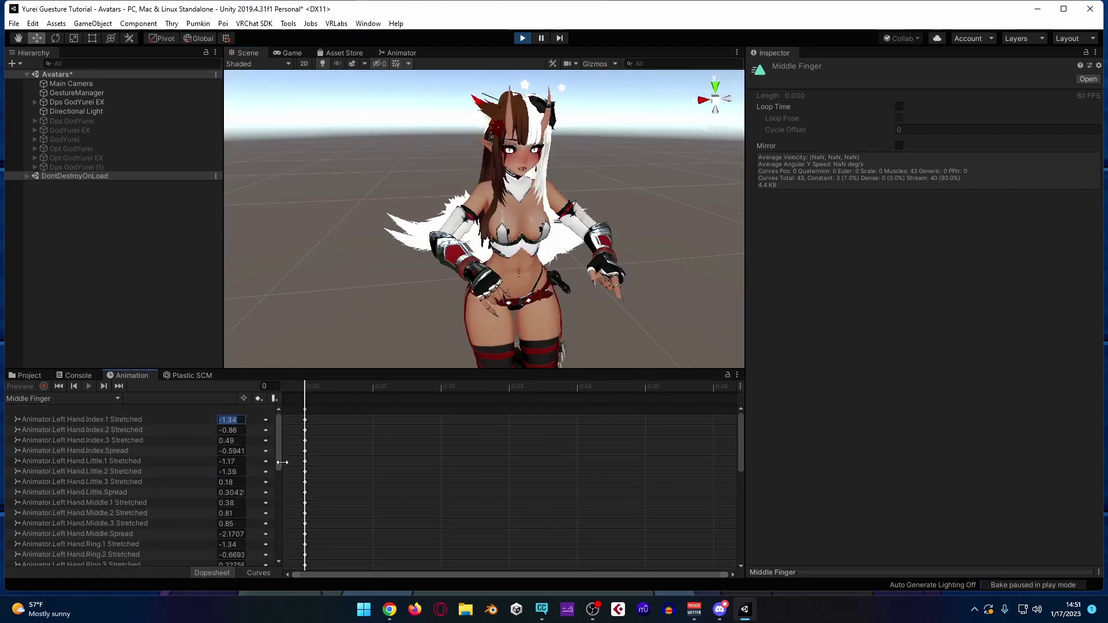
scroll(198, 488, down, 10)
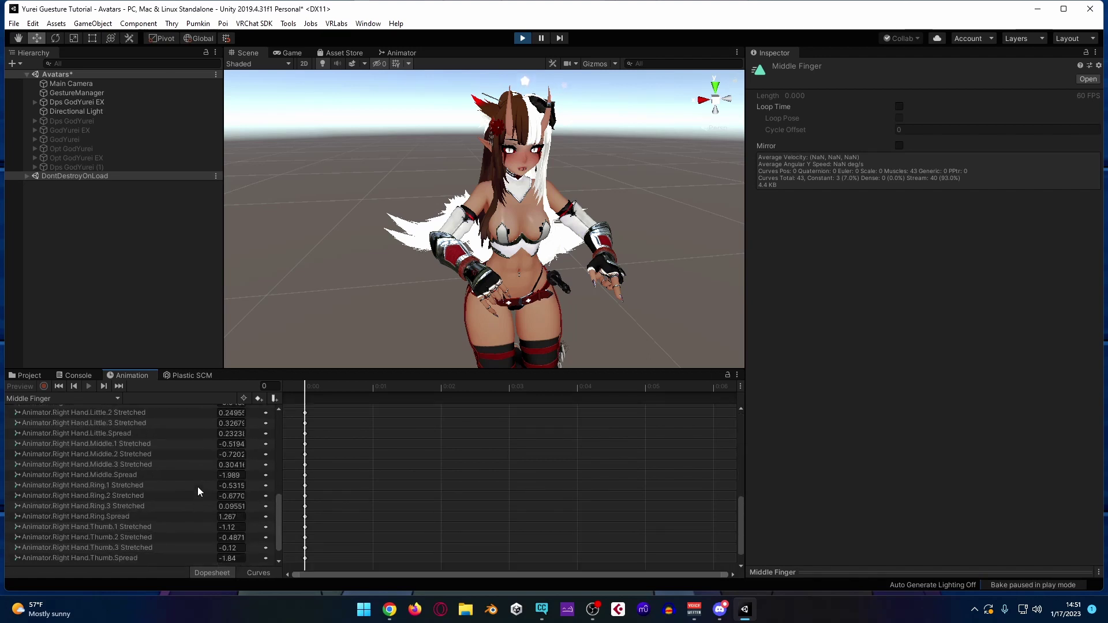
scroll(197, 486, up, 5)
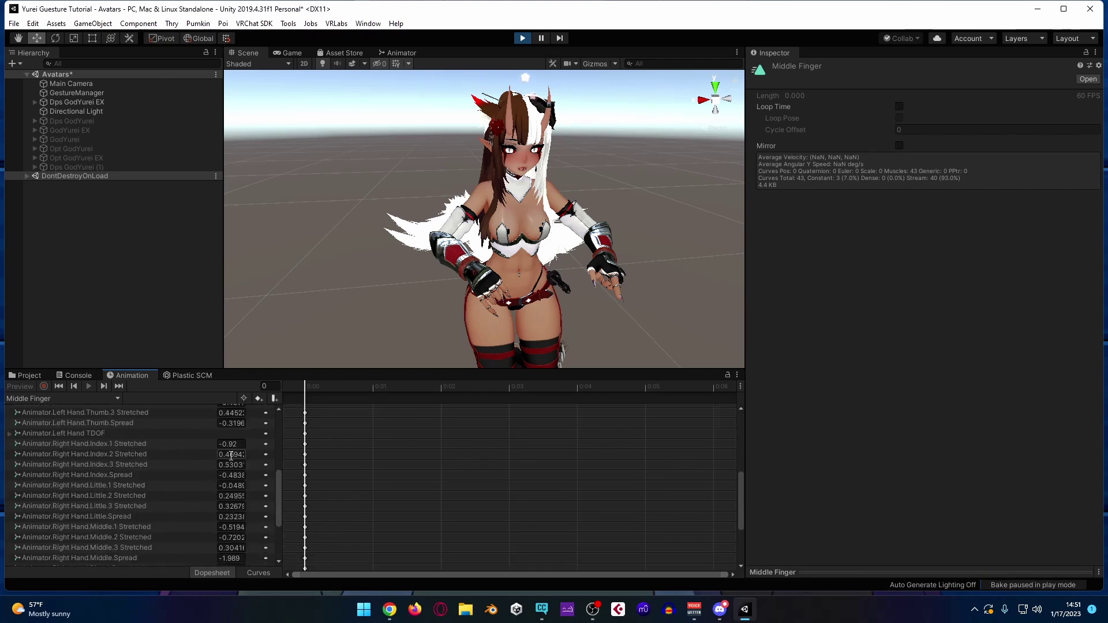
click(222, 443)
text(-1.34)
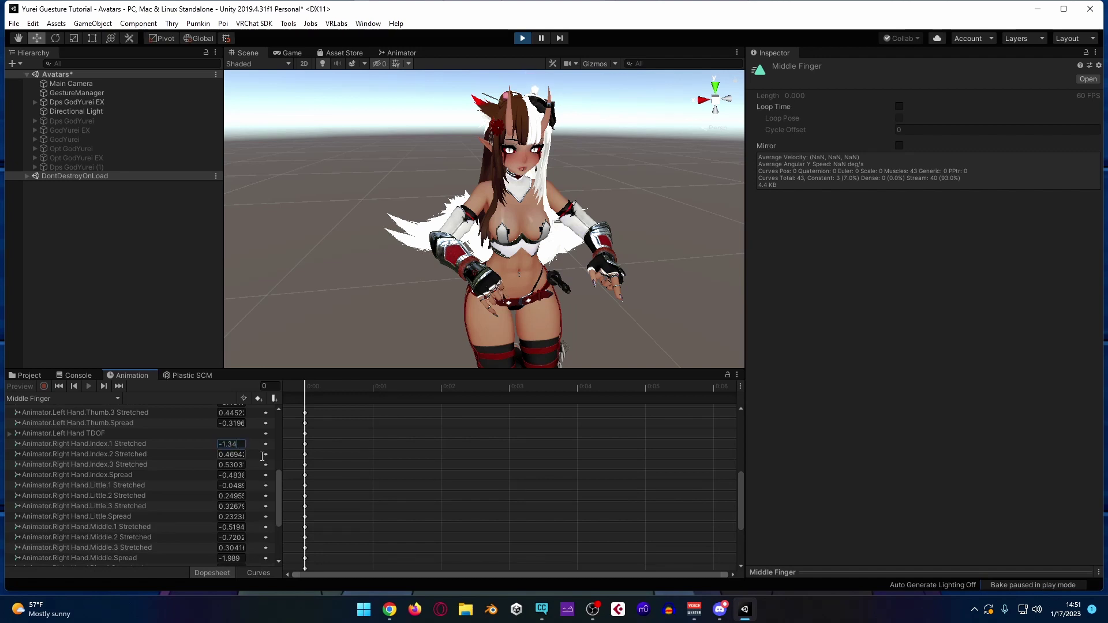
scroll(242, 456, up, 6)
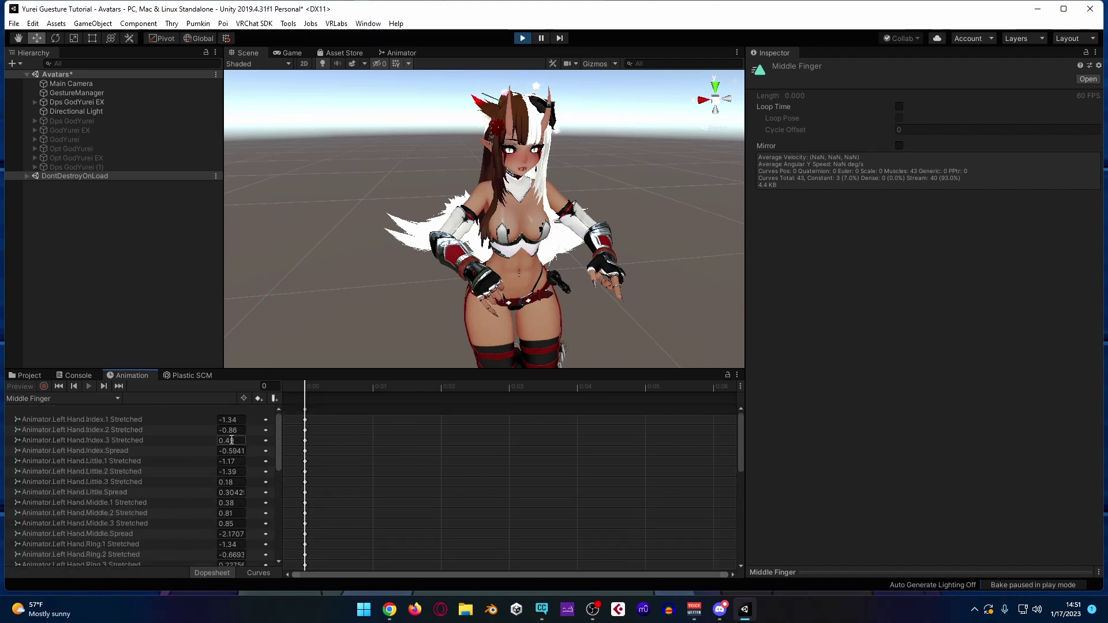
scroll(242, 461, down, 6)
click(231, 440)
text(-0.86)
click(230, 451)
text(0.49)
click(231, 471)
text(-1.17)
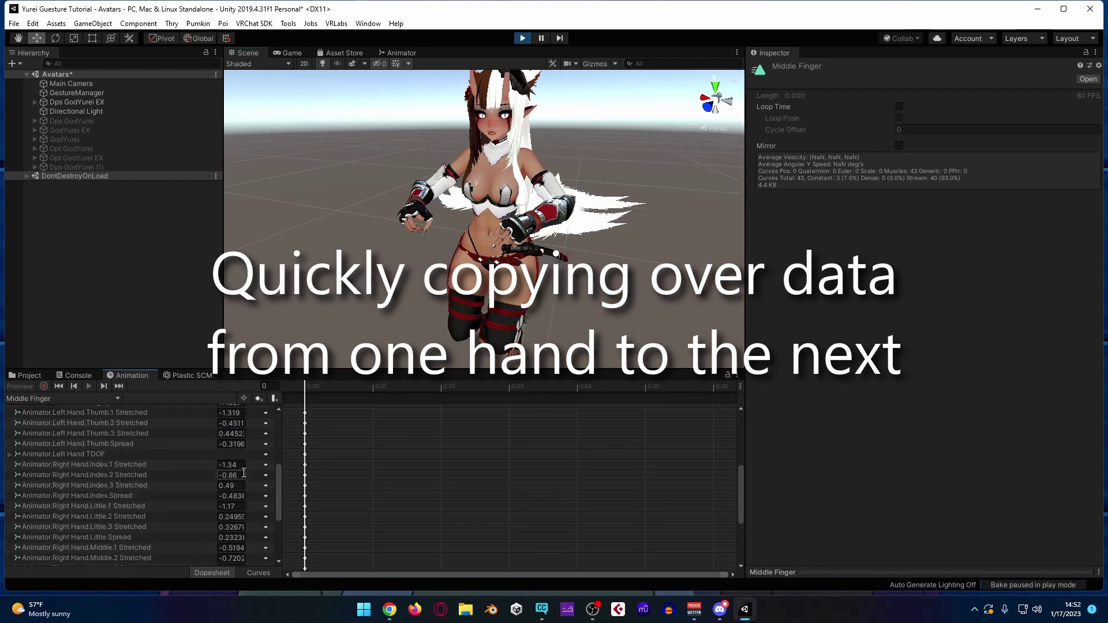
Step: Copy the left-hand Ring.2 value into right-hand Ring.2, then select the thumb values
scroll(242, 473, up, 4)
click(239, 450)
key(ctrl+c)
scroll(239, 456, down, 4)
click(231, 453)
key(ctrl+v)
scroll(231, 490, down, 3)
click(228, 537)
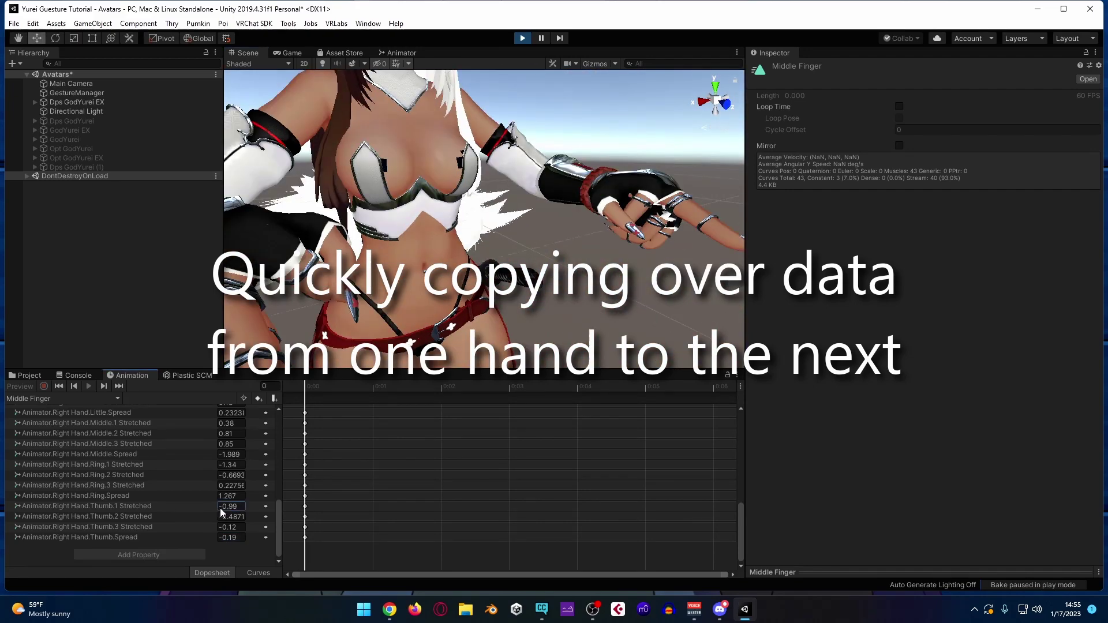
scroll(242, 490, up, 4)
click(234, 516)
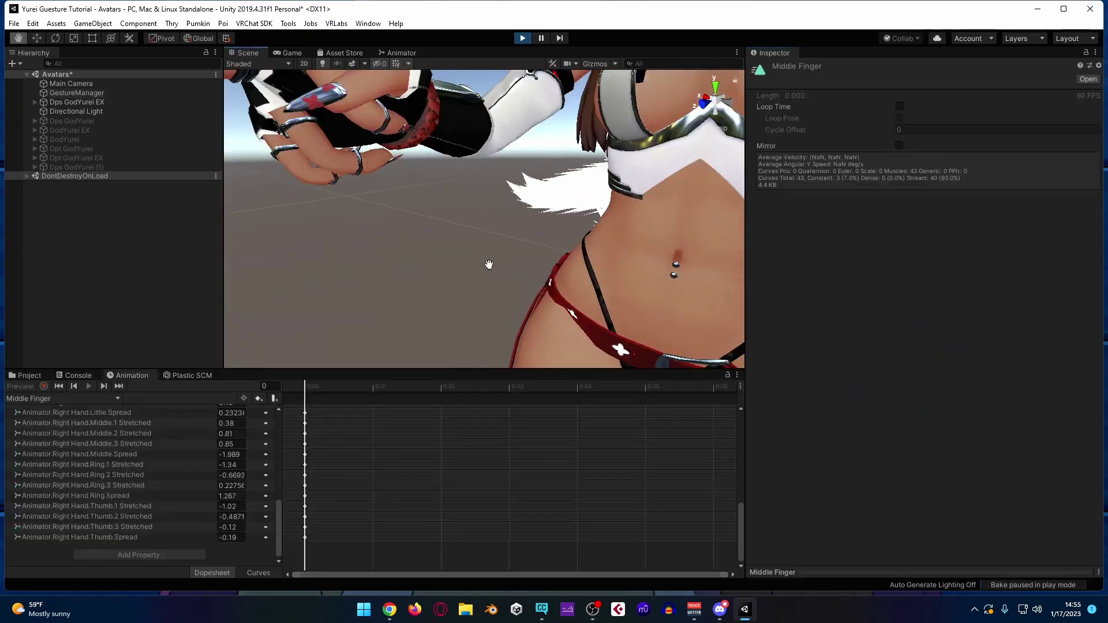
Step: Orbit the Scene view around the avatar to examine the pointing right hand
mouse_move(462, 243)
alt+mouse_down()
mouse_move(496, 259)
mouse_move(477, 255)
alt+mouse_up()
scroll(476, 255, up, 2)
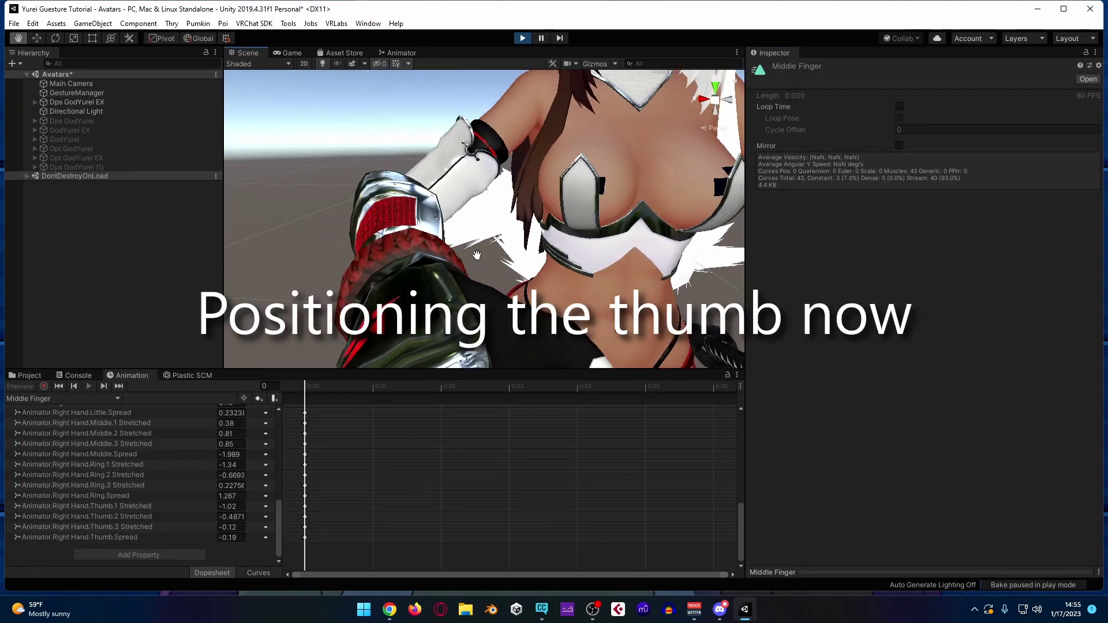
scroll(476, 255, down, 6)
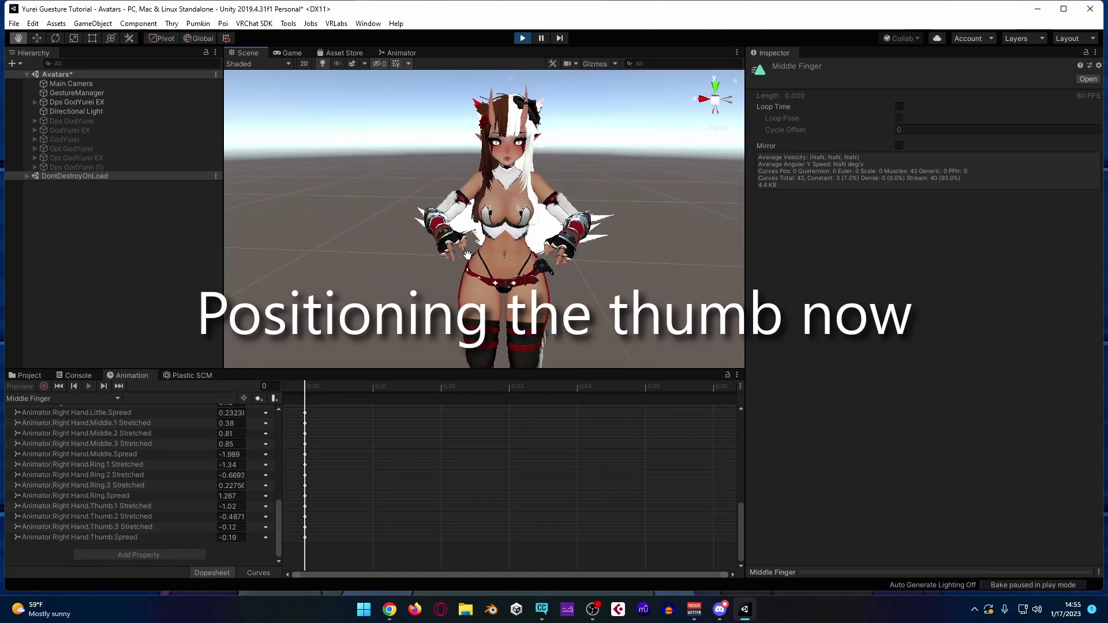
scroll(467, 254, up, 6)
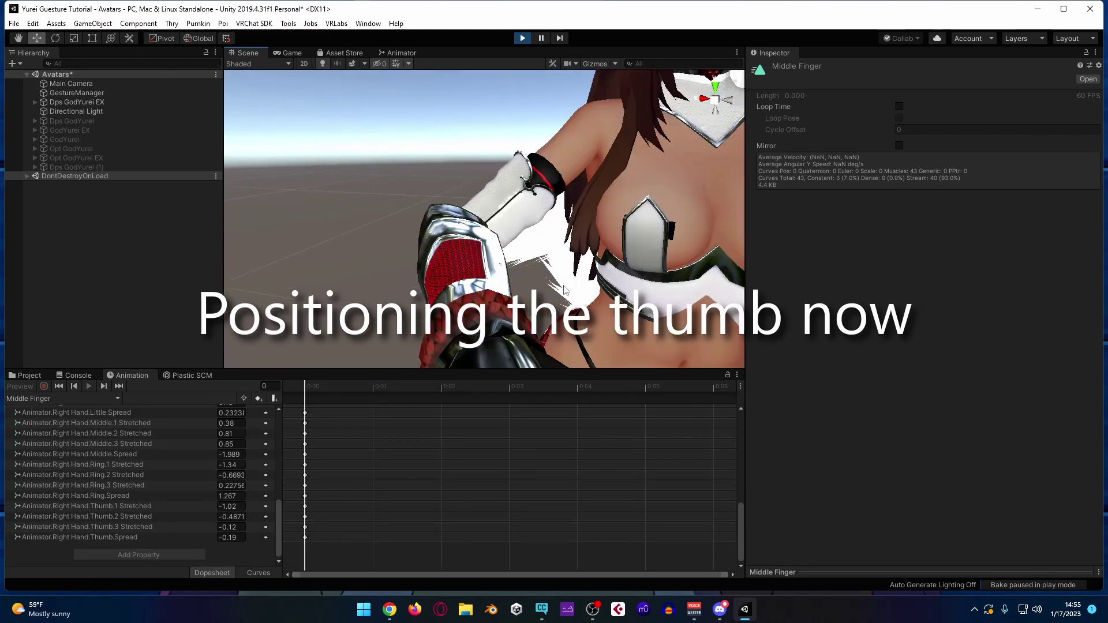
alt+drag(564, 291, 587, 343)
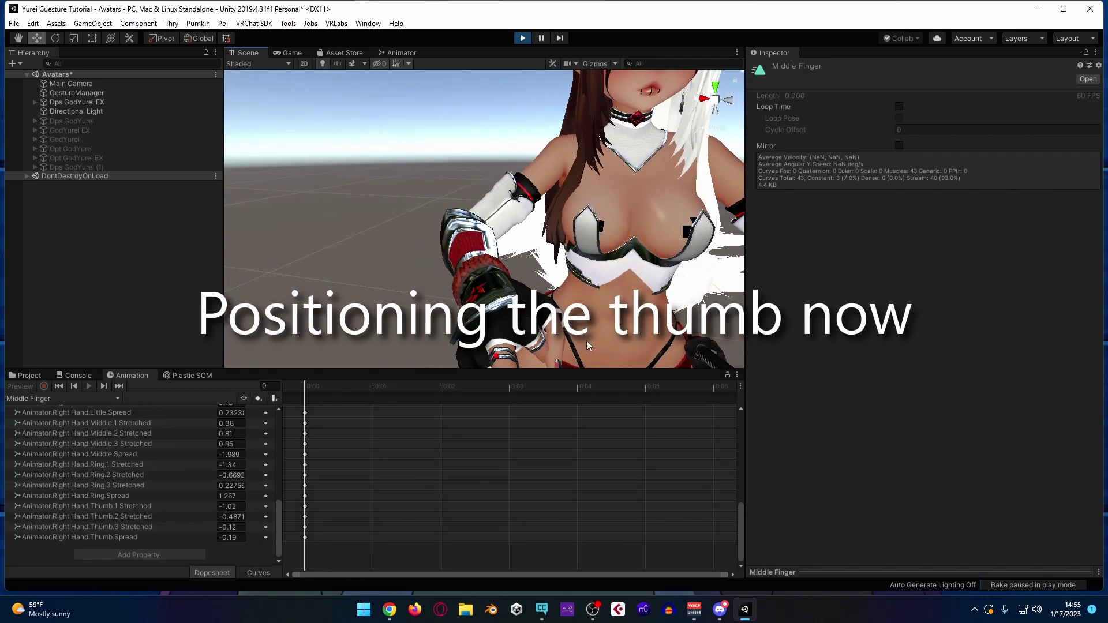
middle_drag(588, 344, 586, 370)
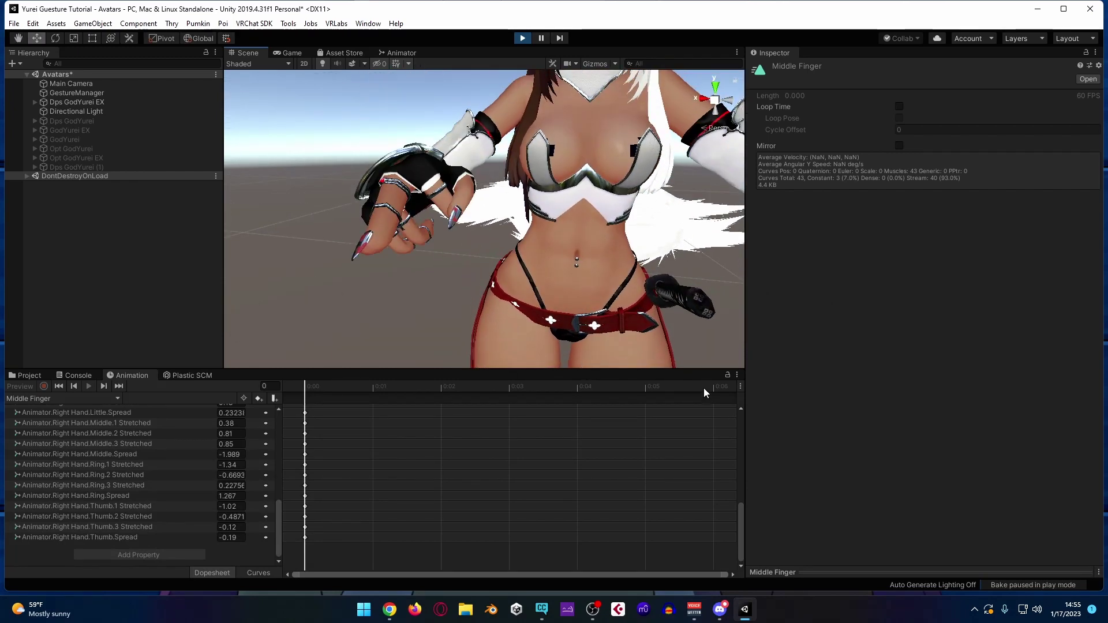
alt+drag(493, 313, 398, 258)
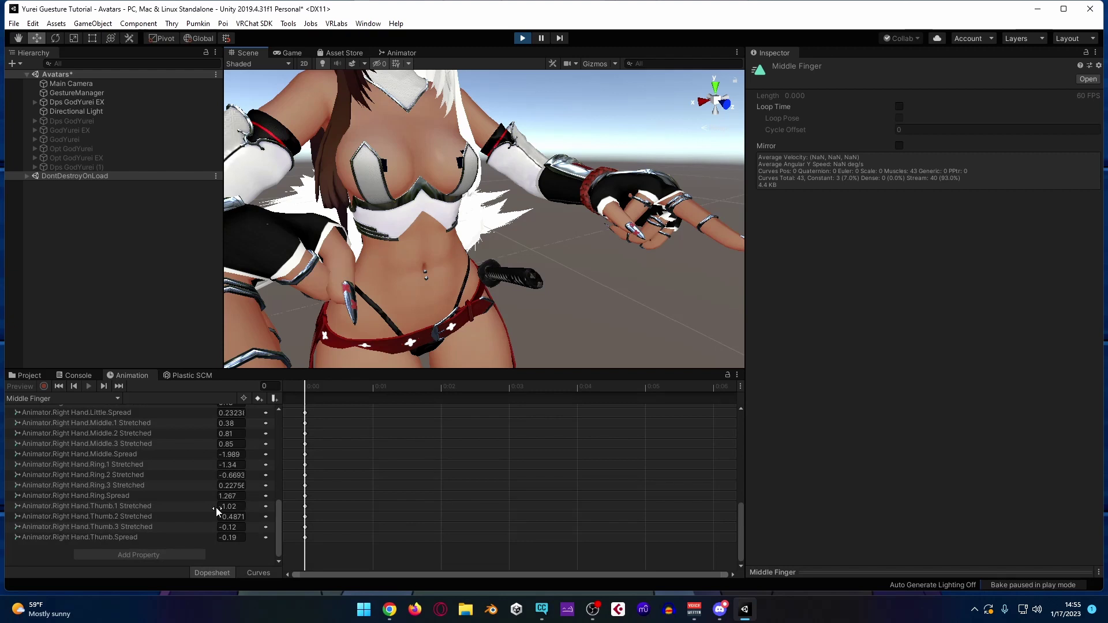
Step: Adjust the right thumb's Thumb.1 bend and set left-hand Thumb.1 to -1.05
mouse_move(217, 508)
mouse_down()
mouse_move(222, 526)
mouse_move(217, 515)
mouse_up()
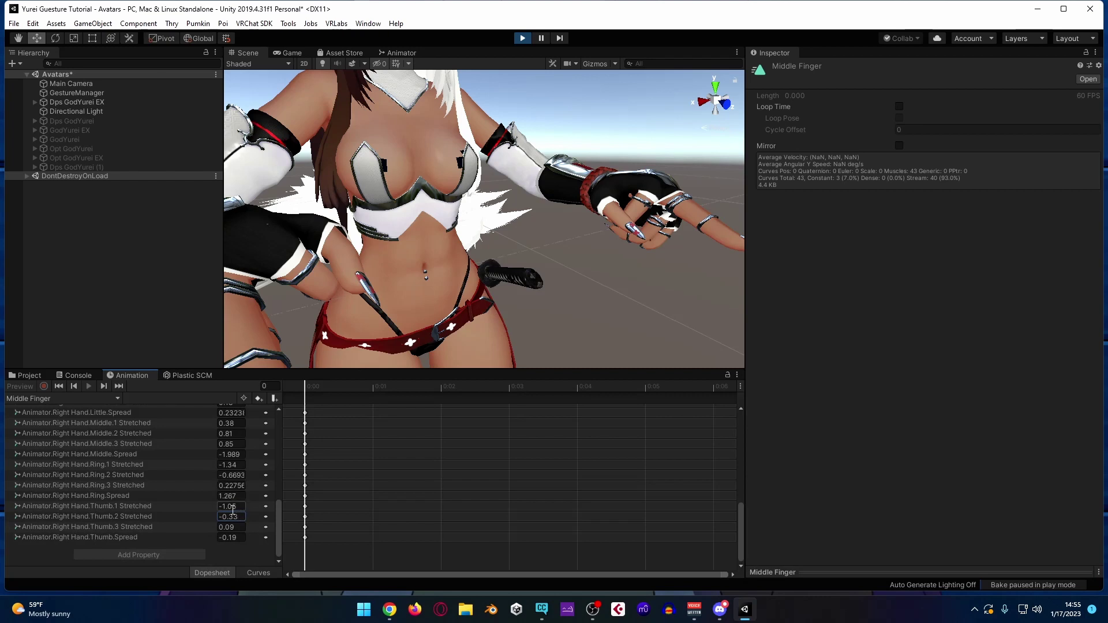
click(233, 508)
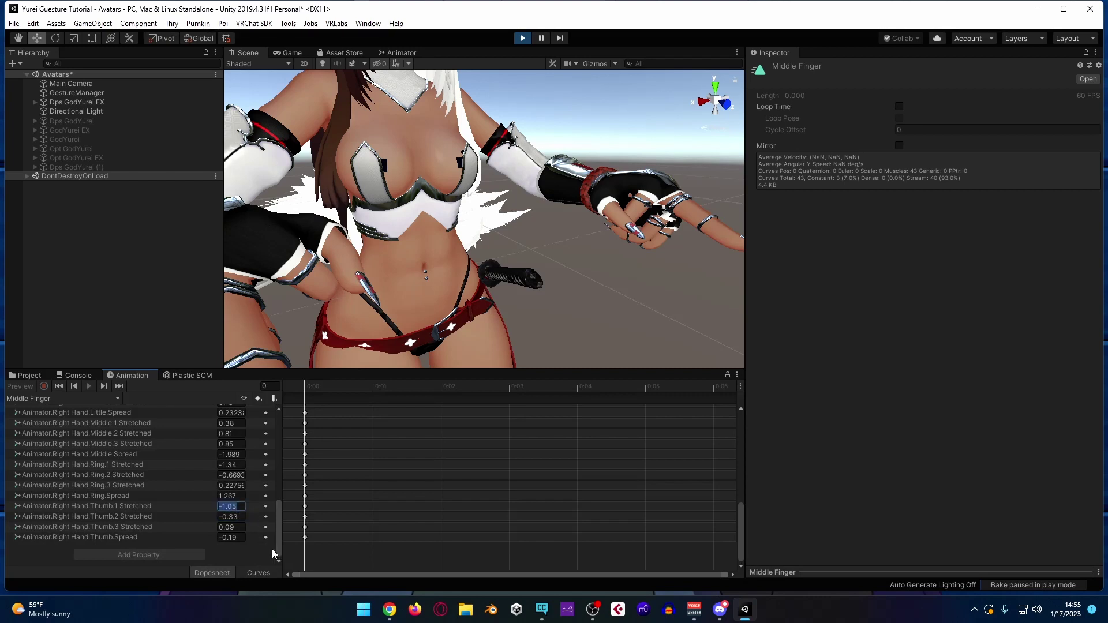
scroll(267, 479, up, 6)
scroll(268, 479, up, 7)
scroll(260, 491, down, 3)
click(243, 518)
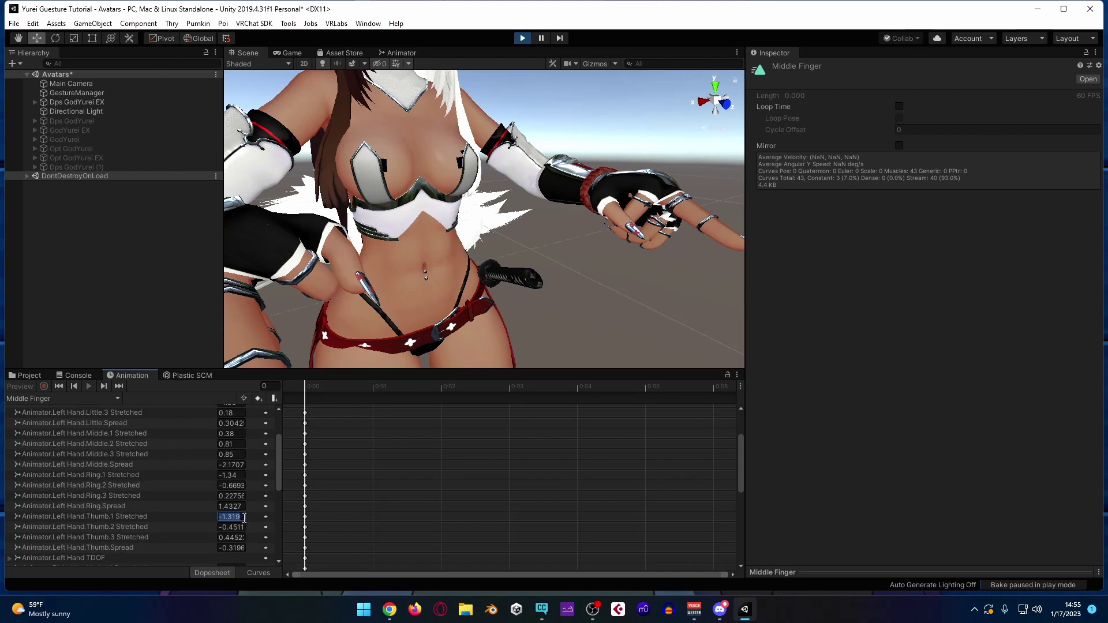
text(-1.05)
Step: Review the Thumb.2 and Thumb.3 values and set Left Hand Thumb.Spread to -0.19
scroll(254, 521, down, 10)
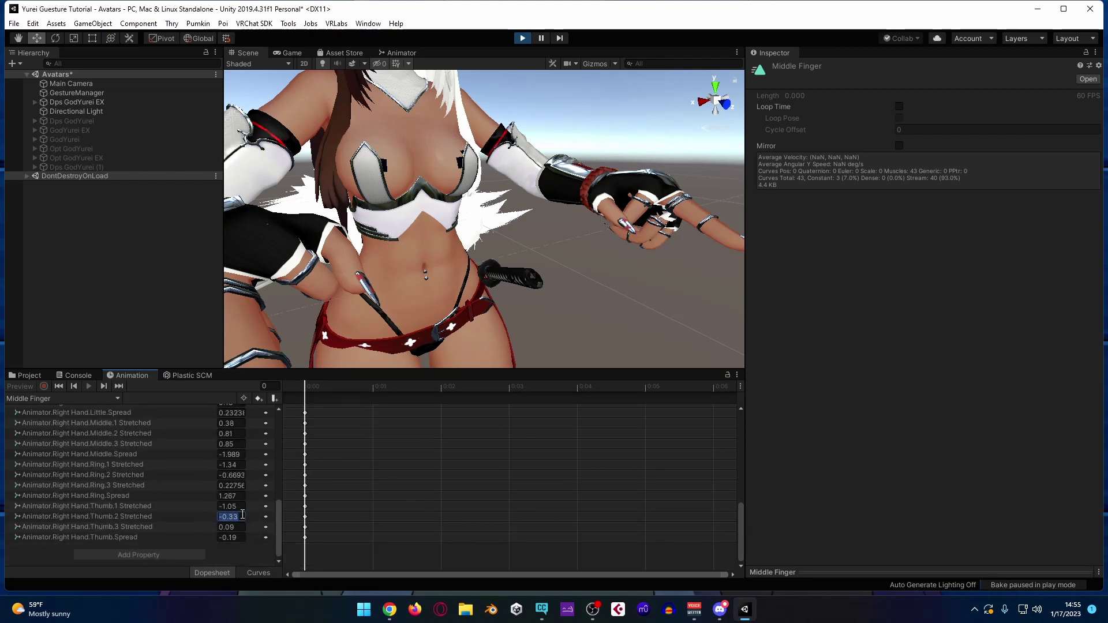
scroll(243, 514, up, 10)
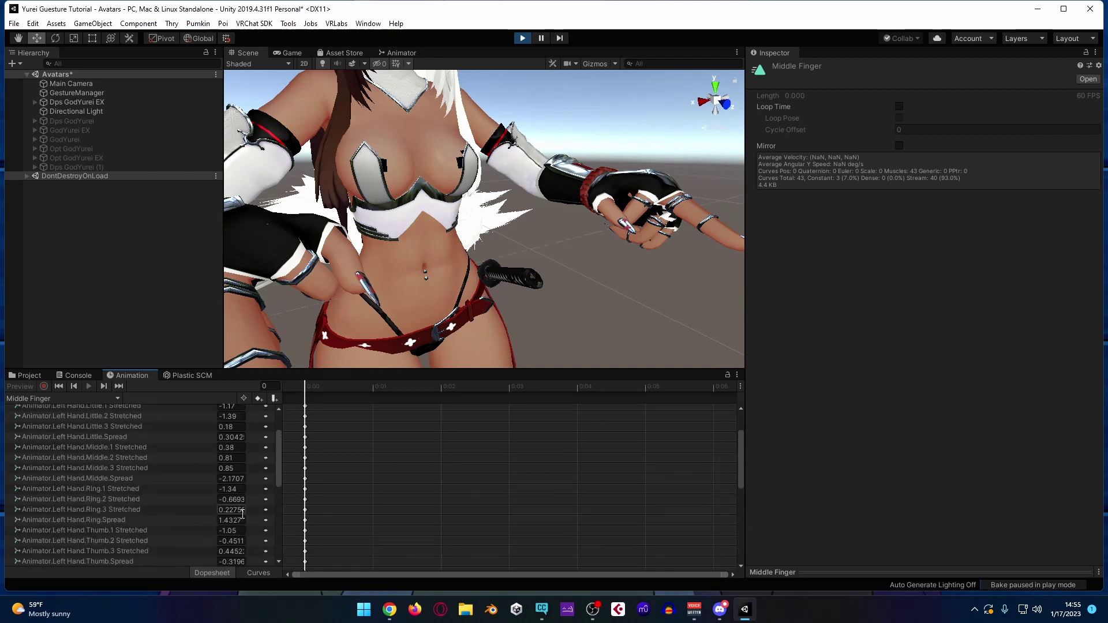
scroll(242, 514, down, 1)
click(243, 508)
scroll(247, 512, down, 4)
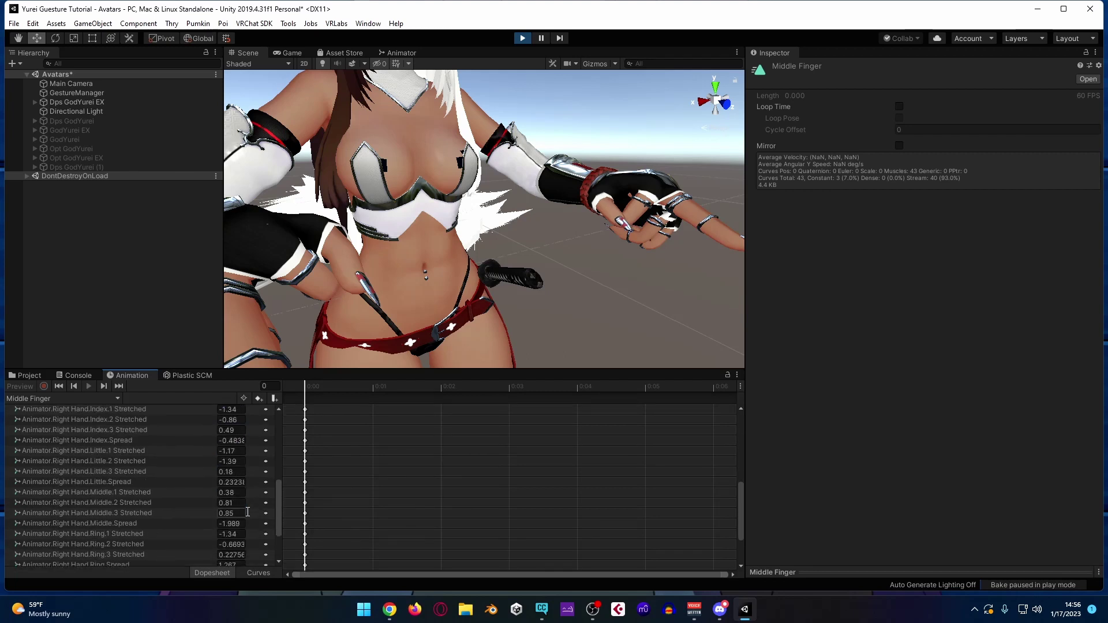
scroll(248, 512, down, 2)
click(239, 527)
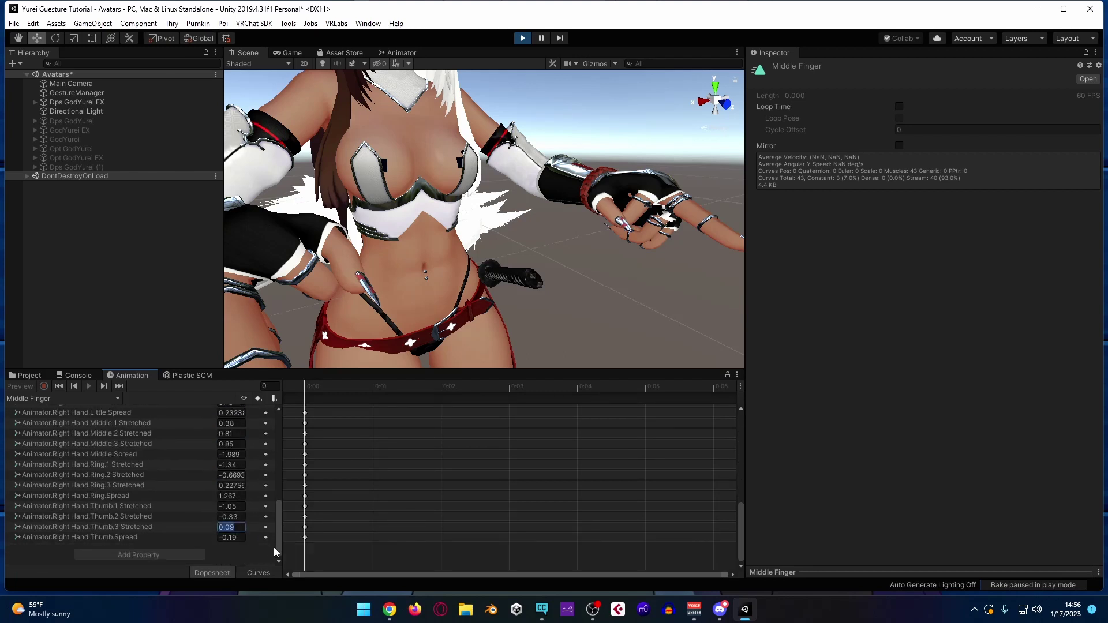
scroll(245, 502, up, 6)
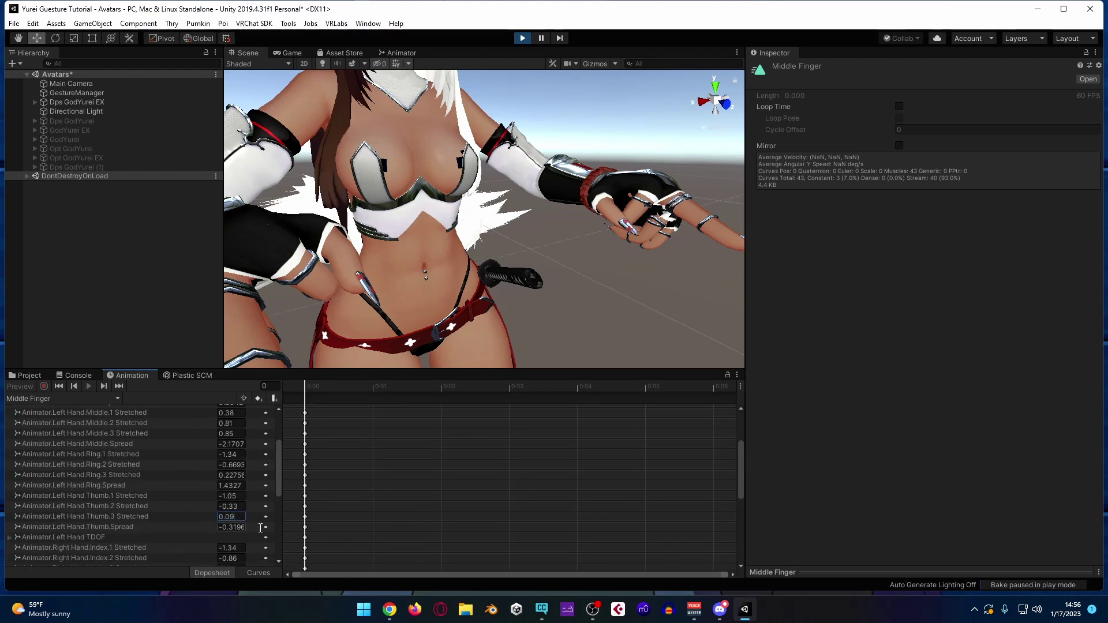
scroll(247, 525, down, 6)
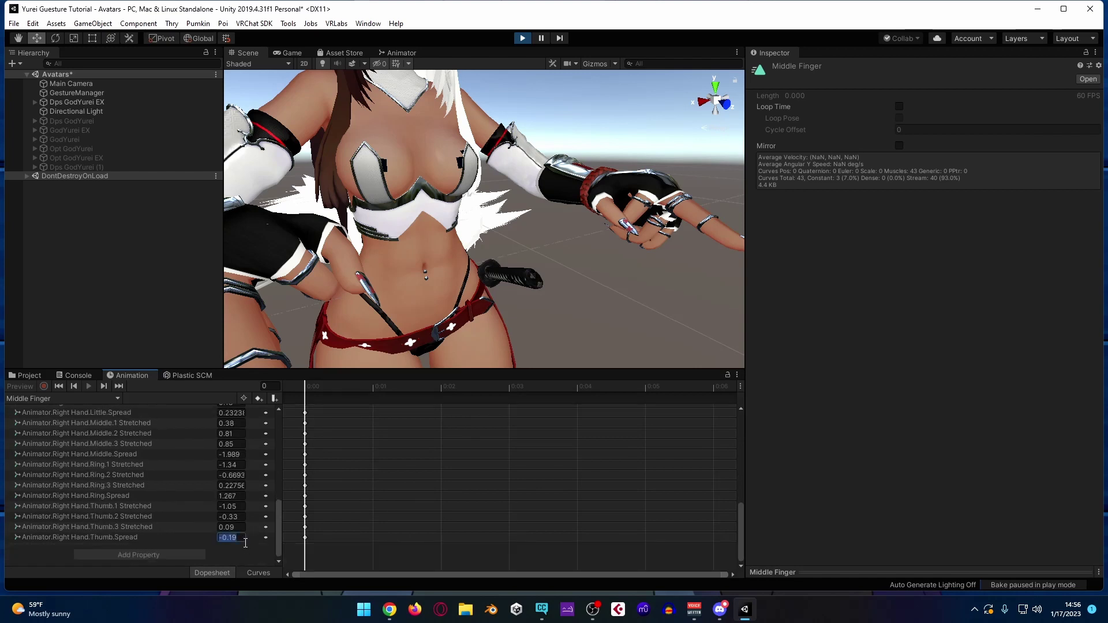
scroll(254, 542, up, 6)
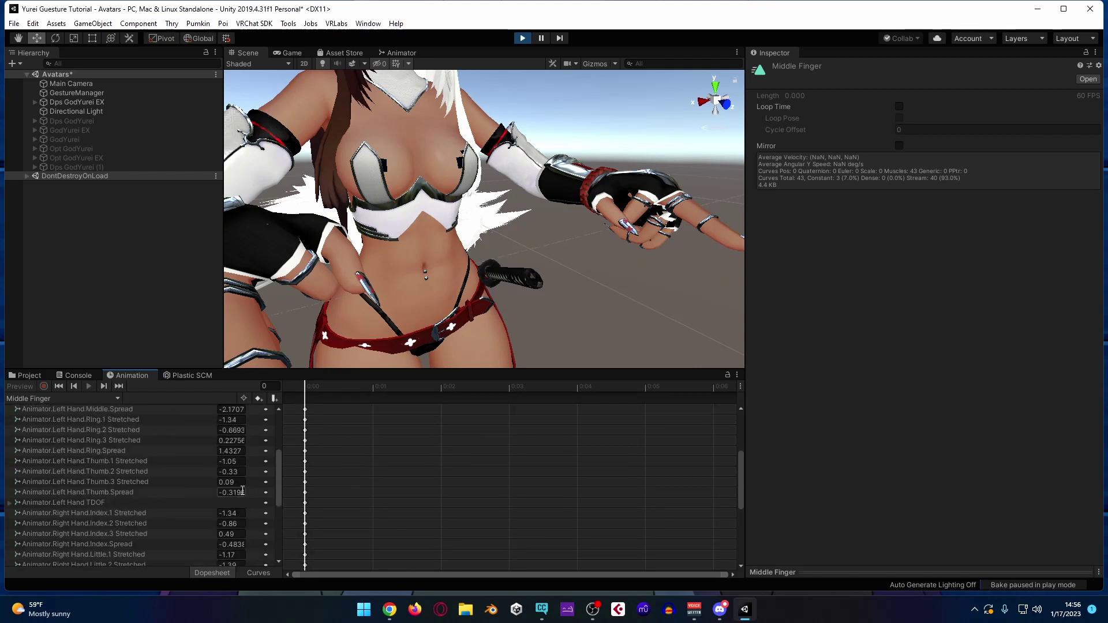
text(-0.19)
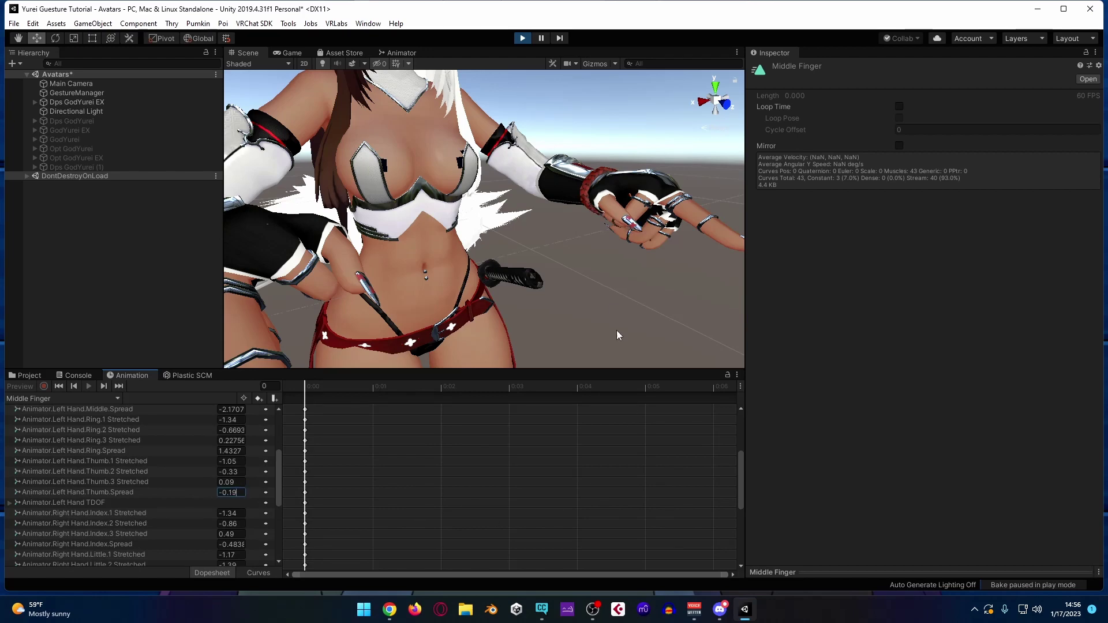
Step: Orbit around the avatar to check the thumb pose, then show the Gesture folder's clips
middle_drag(614, 312, 594, 287)
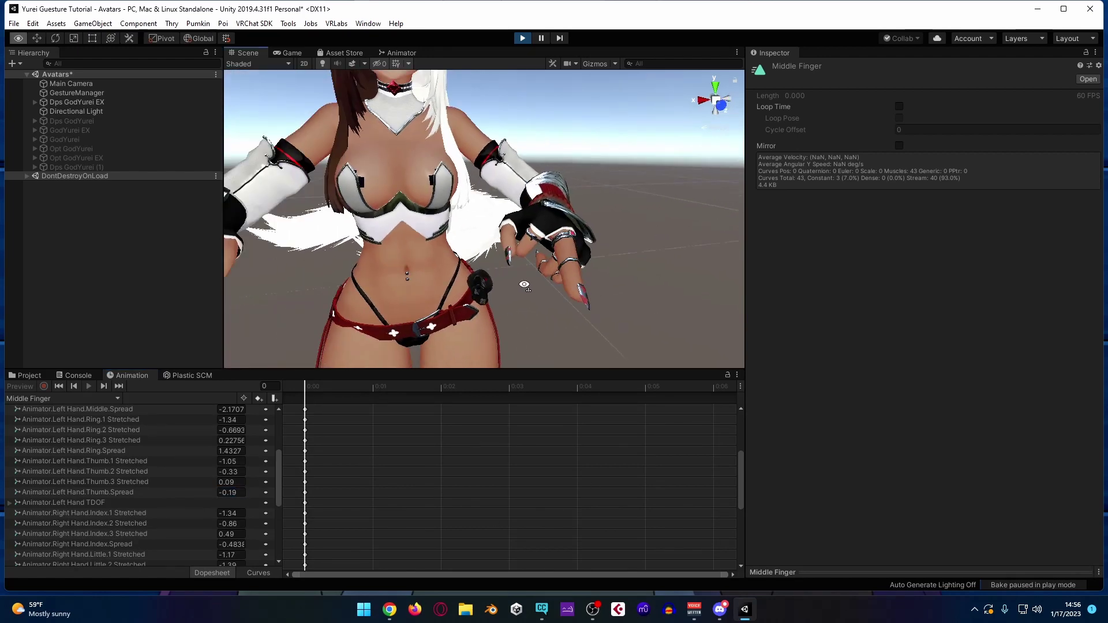
scroll(589, 297, down, 5)
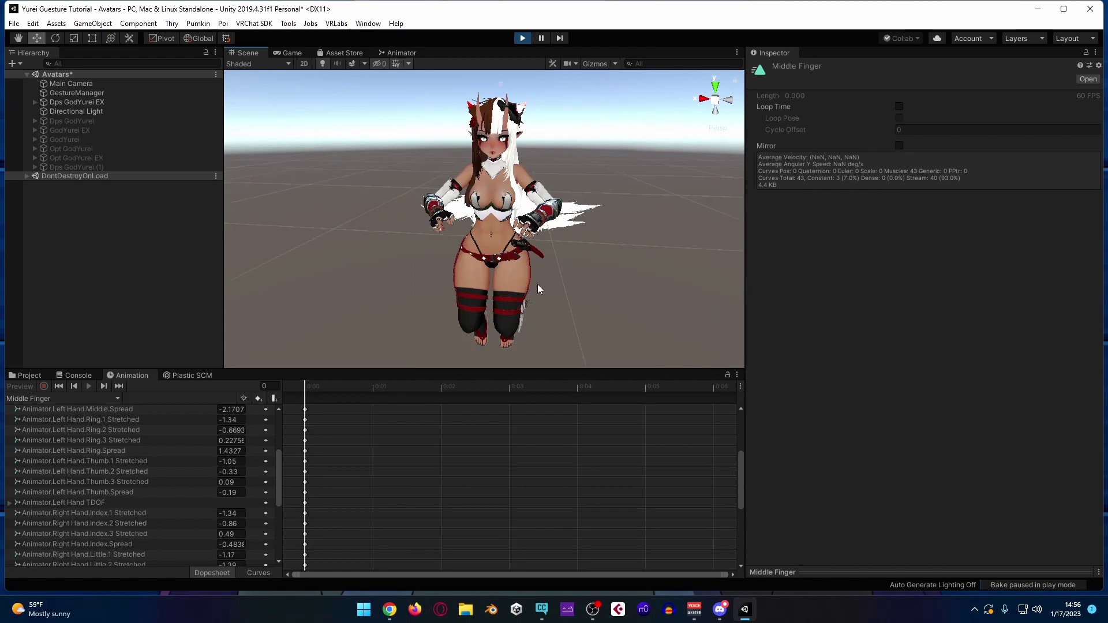
alt+drag(538, 284, 599, 304)
scroll(600, 298, up, 5)
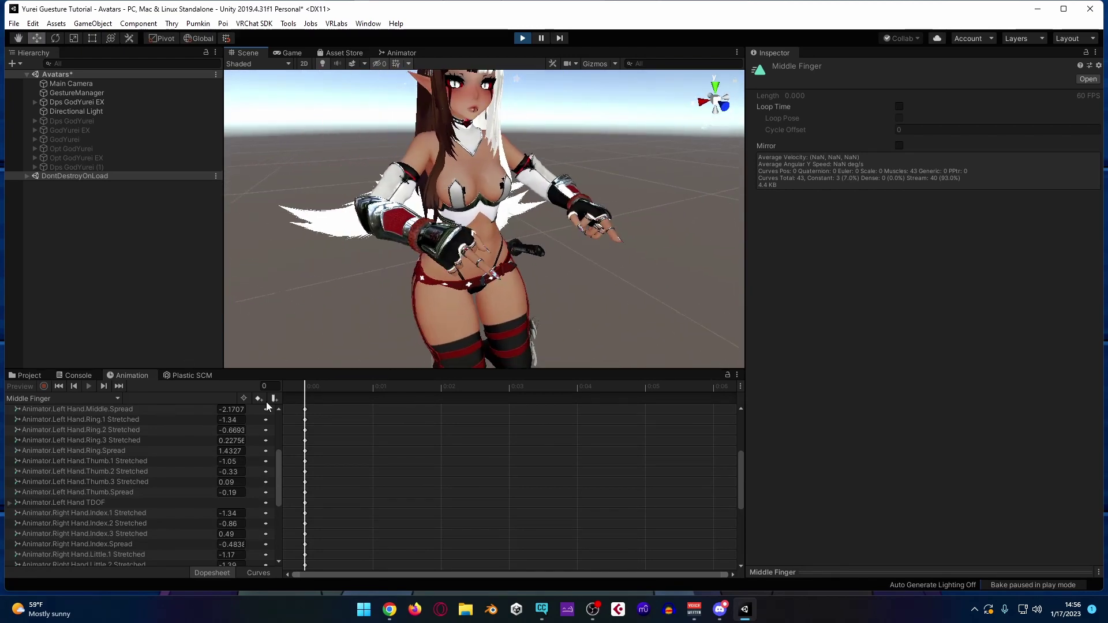
click(26, 376)
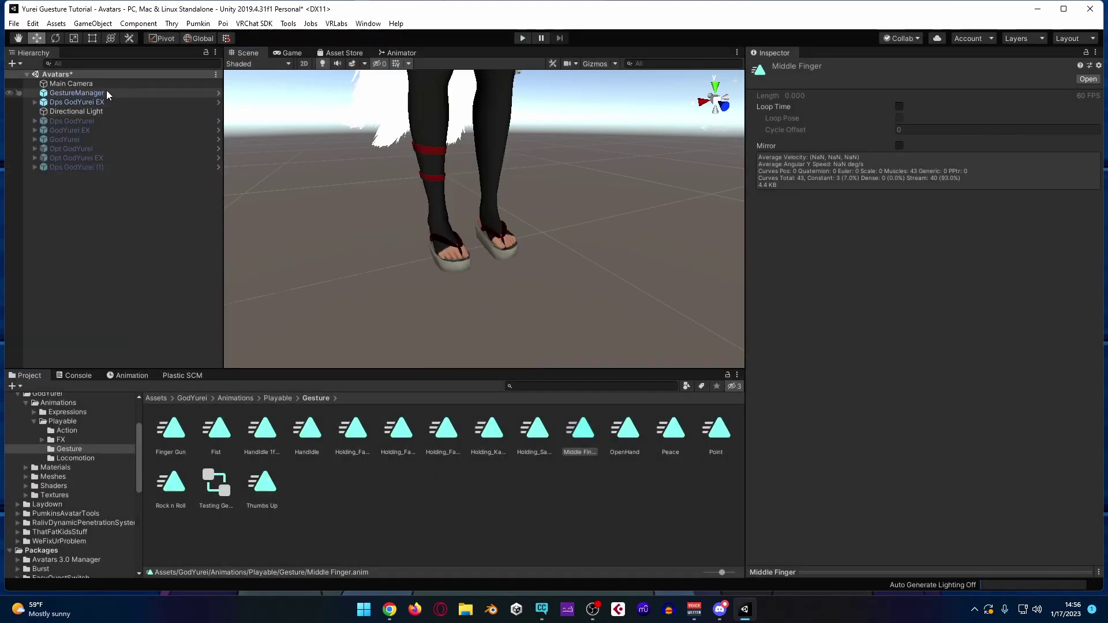
Step: Exit Play mode and set Dps GodYurei EX's Animator Controller to None
click(115, 101)
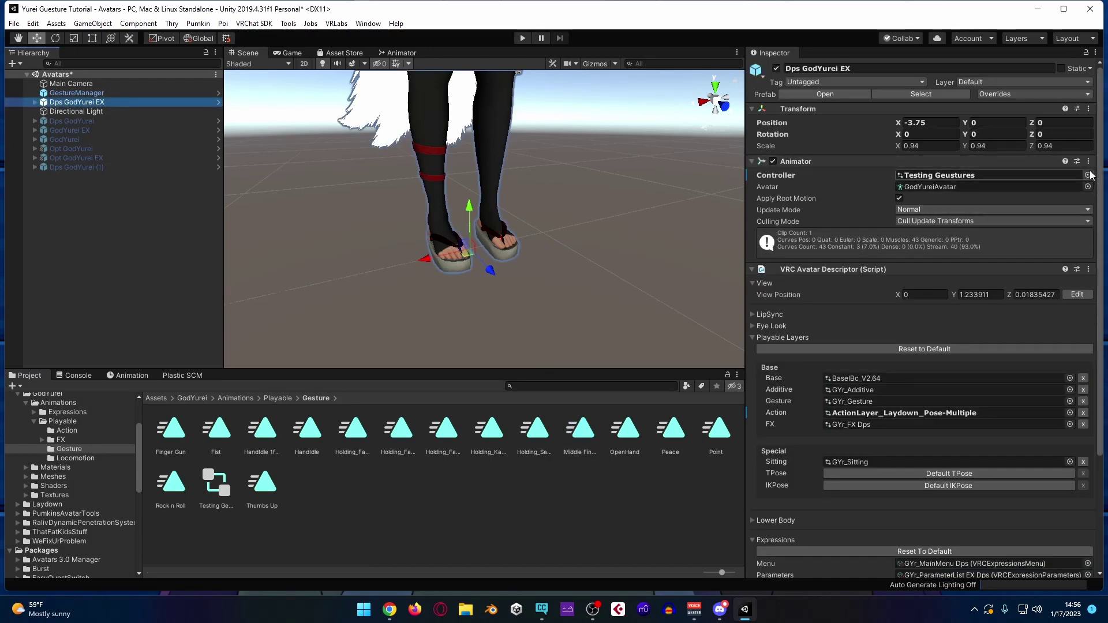
click(1087, 175)
scroll(635, 208, up, 8)
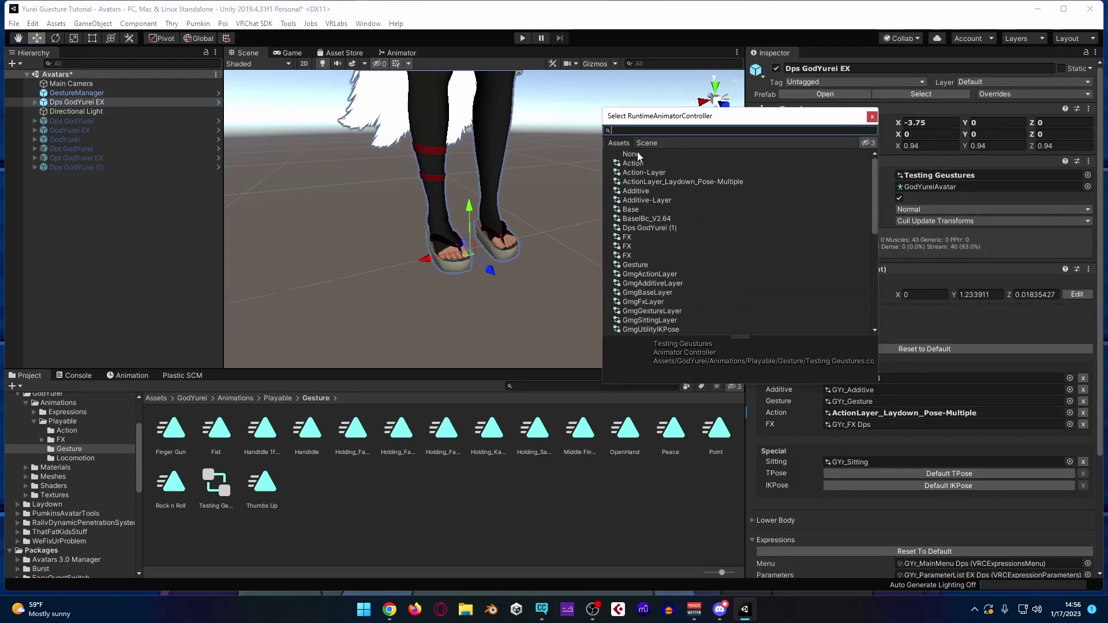
click(637, 153)
click(871, 117)
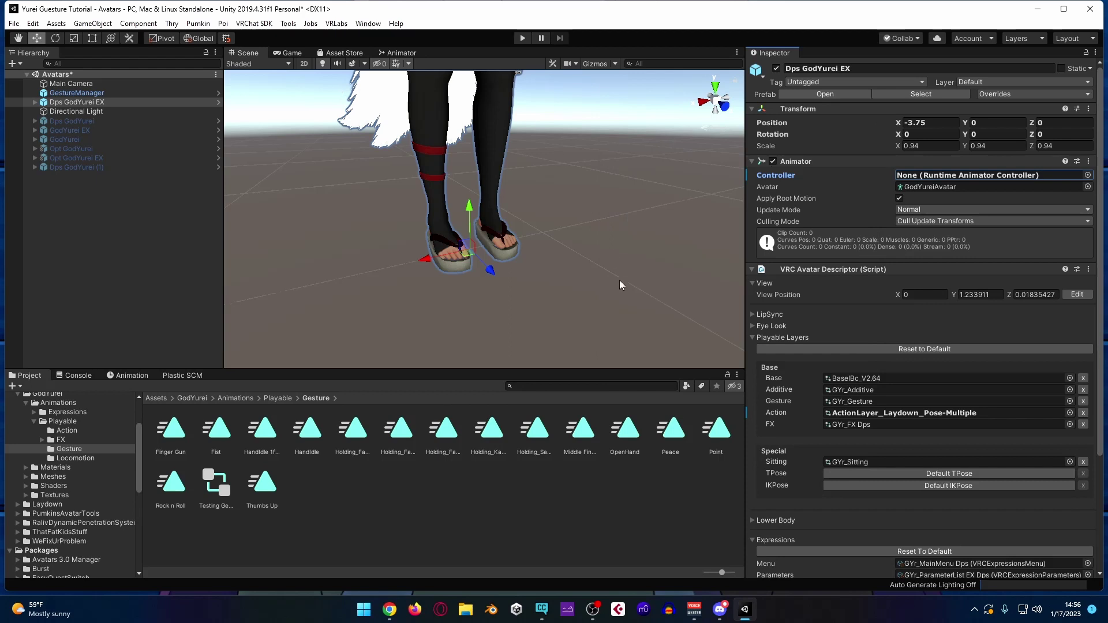
Step: Start Play mode and enable Rock&Roll for the left hand in GestureManager
click(526, 37)
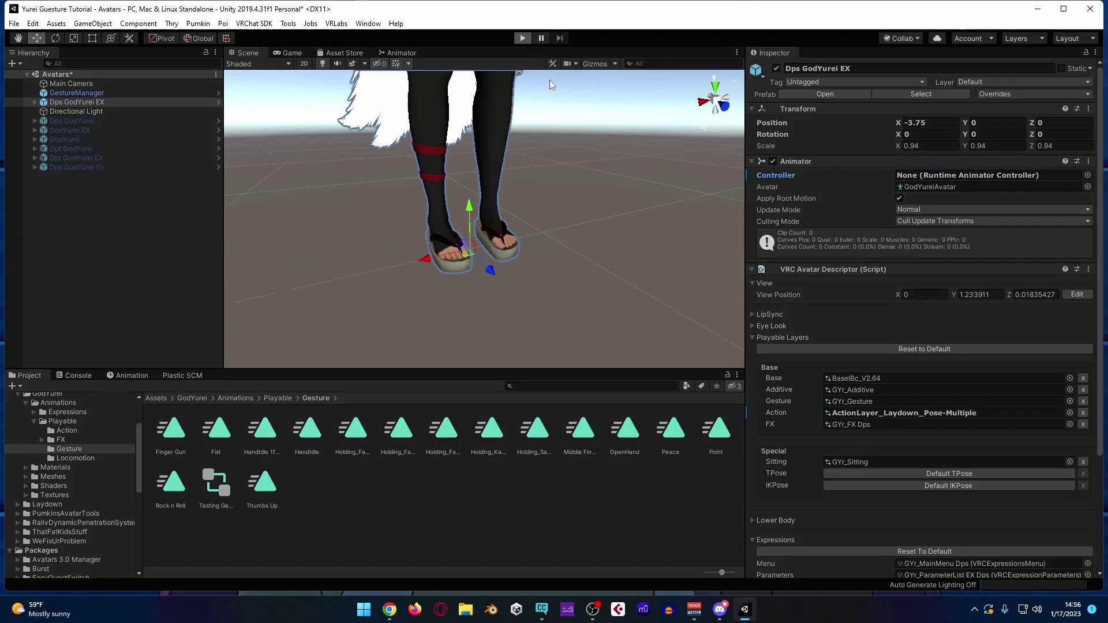
click(65, 93)
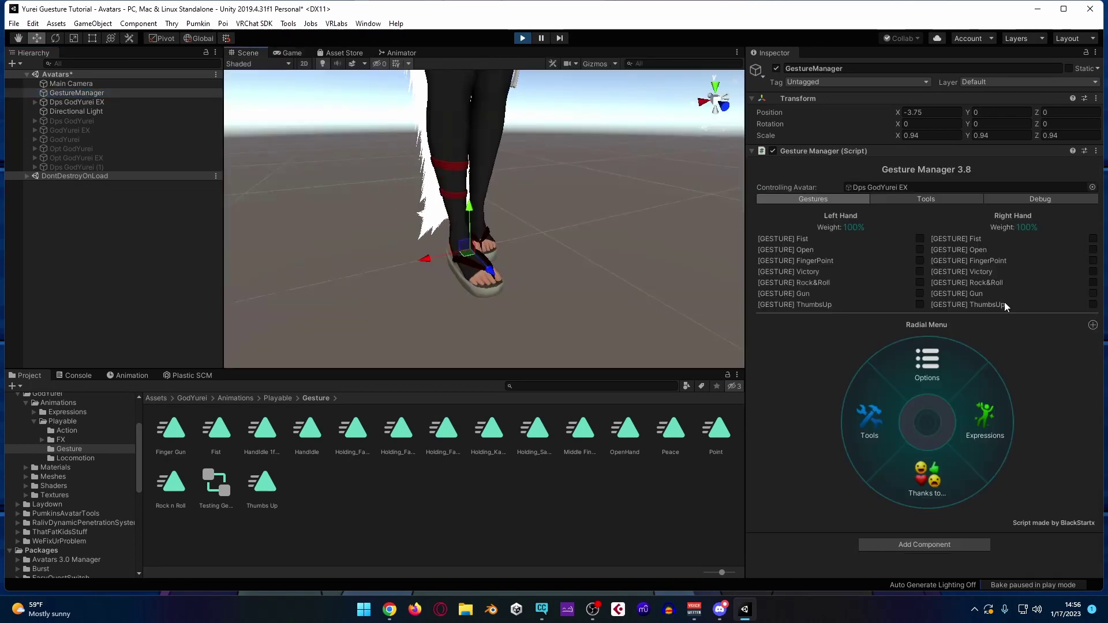
middle_drag(637, 169, 623, 271)
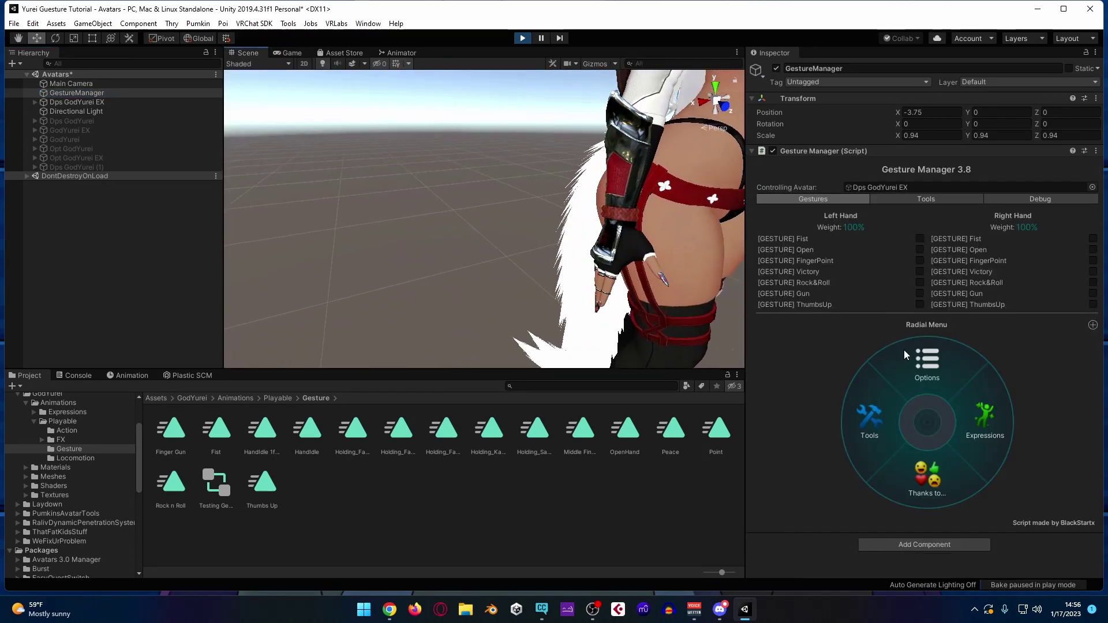
click(921, 282)
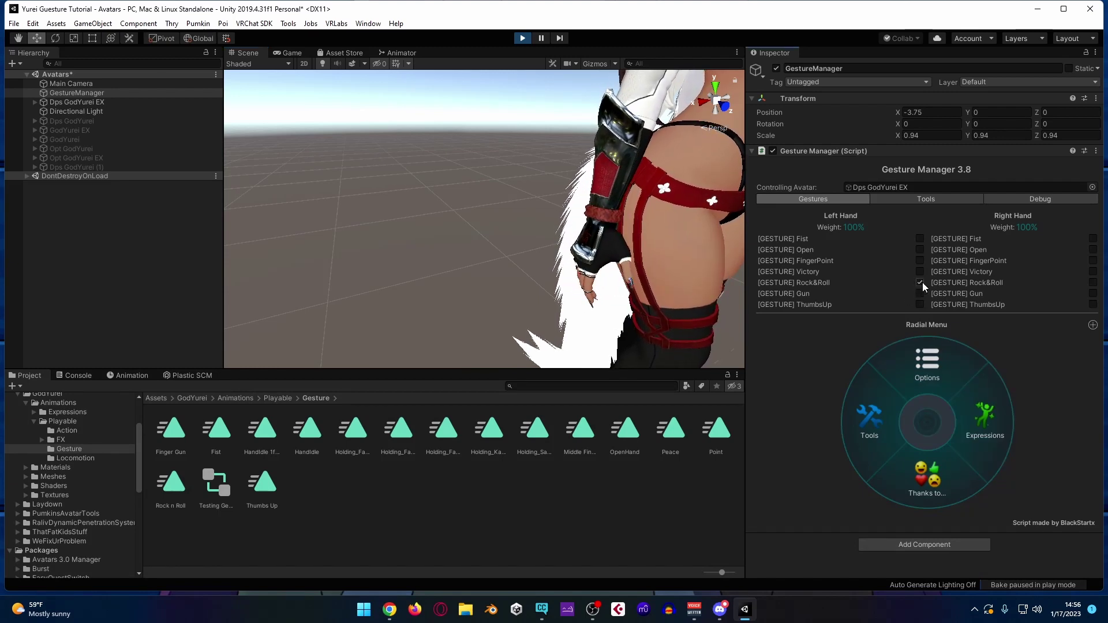
Step: Inspect the hand up close, enable the right hand's Rock&Roll and disable the left hand's
mouse_move(732, 268)
middle_down()
mouse_move(504, 234)
mouse_move(729, 272)
middle_up()
middle_drag(562, 204, 443, 191)
alt+drag(443, 191, 577, 143)
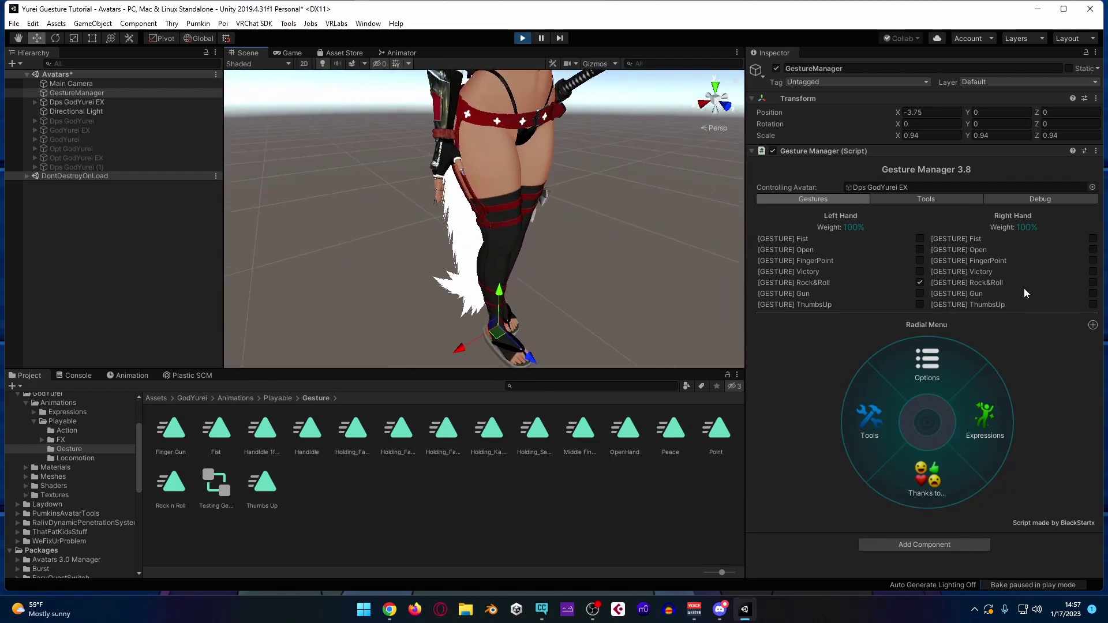
click(1092, 283)
alt+drag(576, 168, 646, 183)
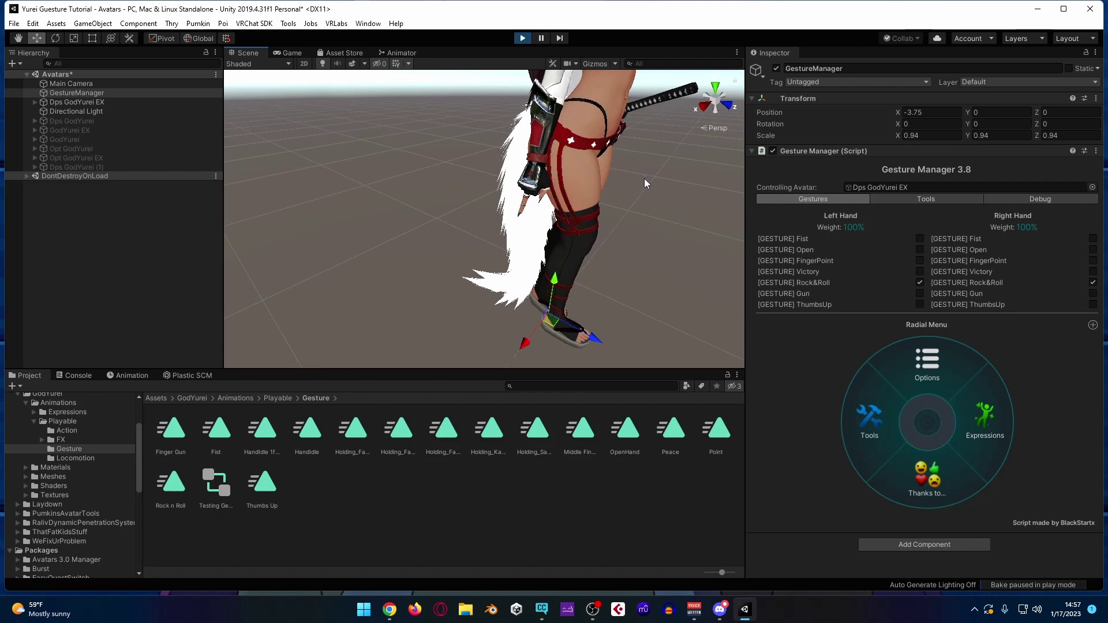
click(920, 283)
Step: Turn off the right hand's Rock&Roll, exit Play mode, and open GYr_Gesture in the Animator
click(1093, 282)
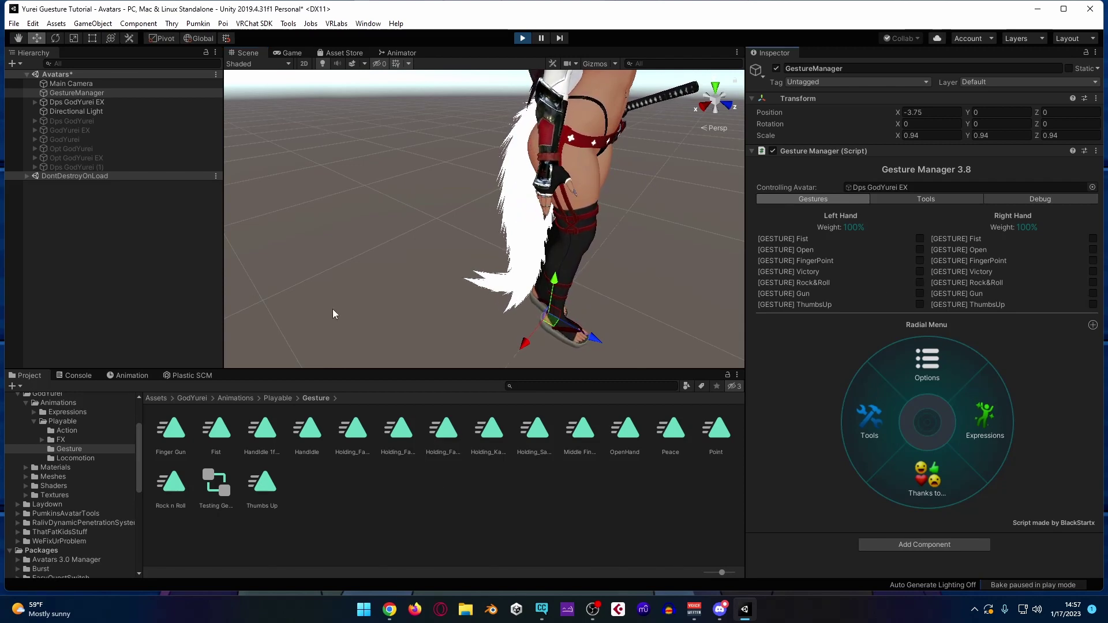
key(ctrl+p)
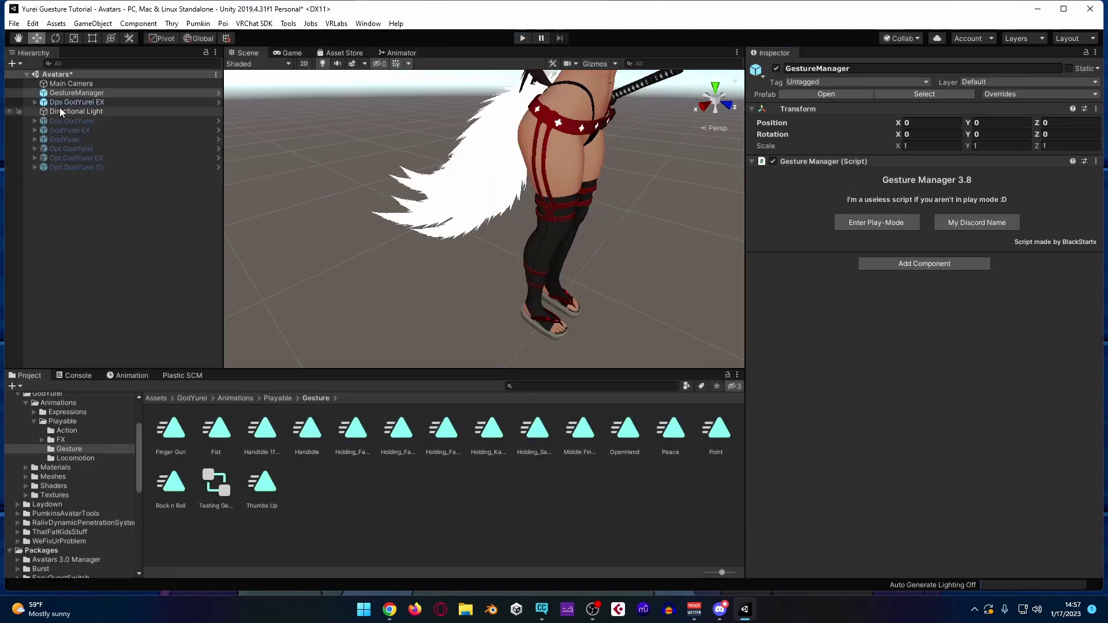
click(78, 102)
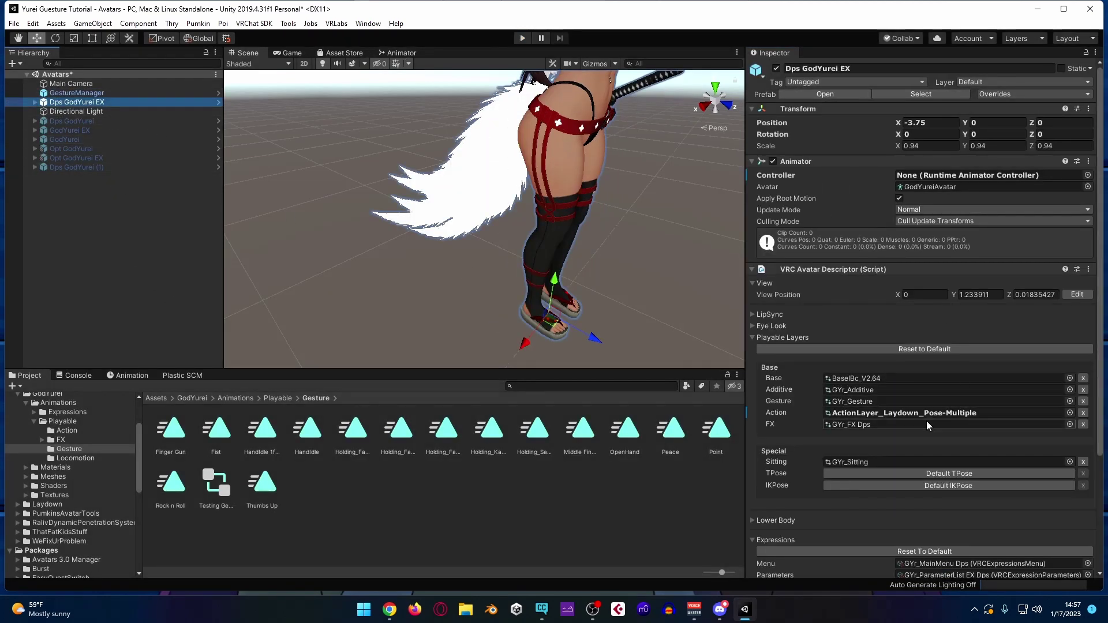
double_click(893, 401)
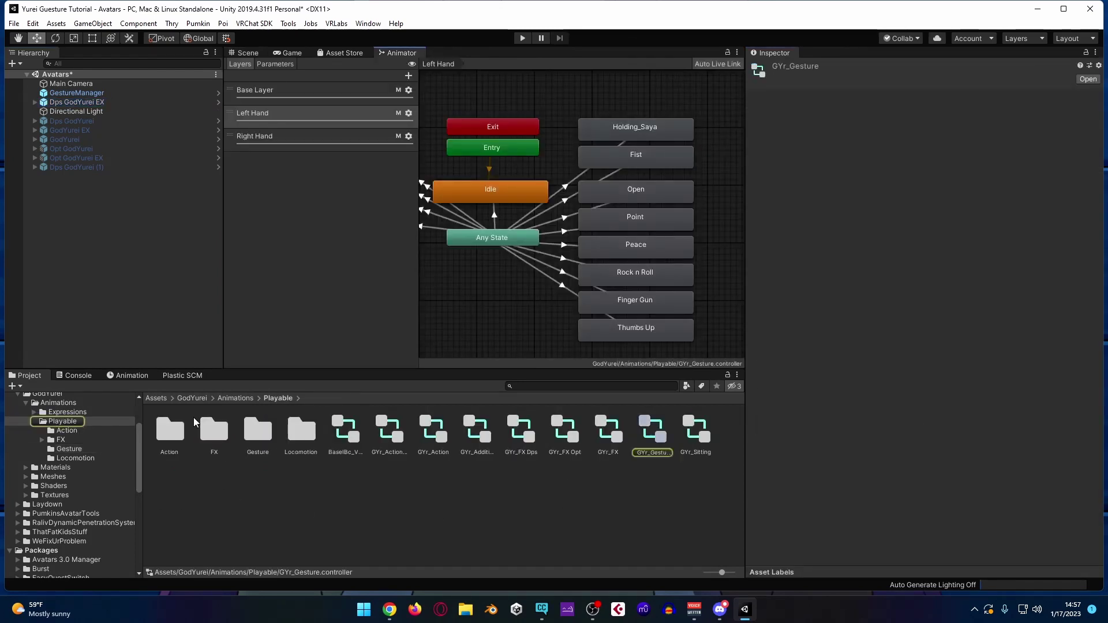
click(62, 449)
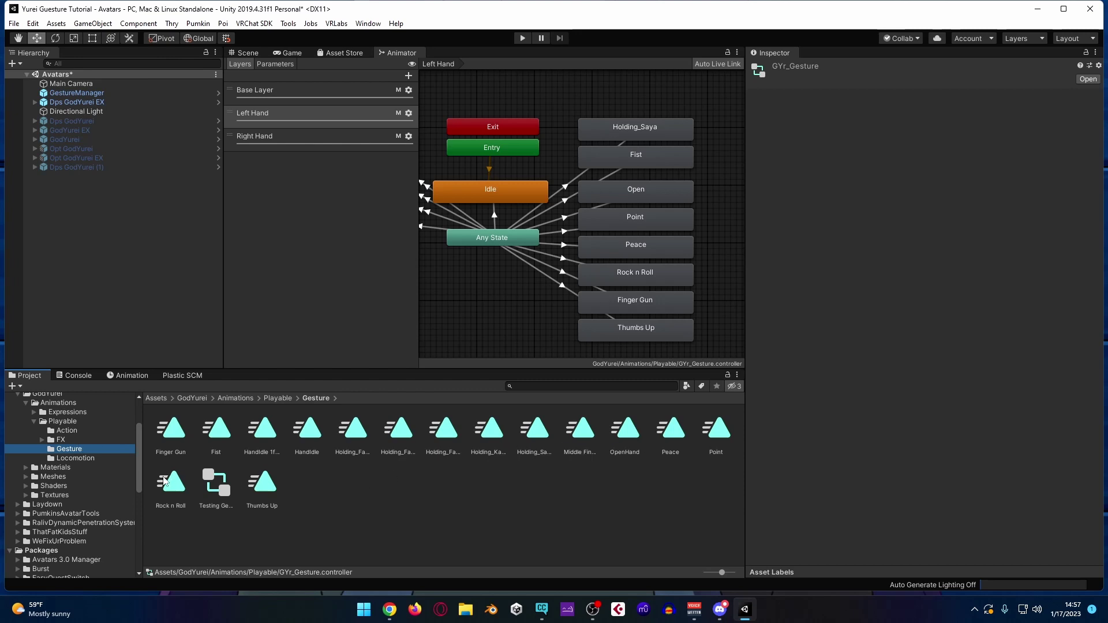
Step: Assign the Rock n Roll clip to the Left and Right Hand layers' Rock n Roll states, then enter Play mode
click(634, 279)
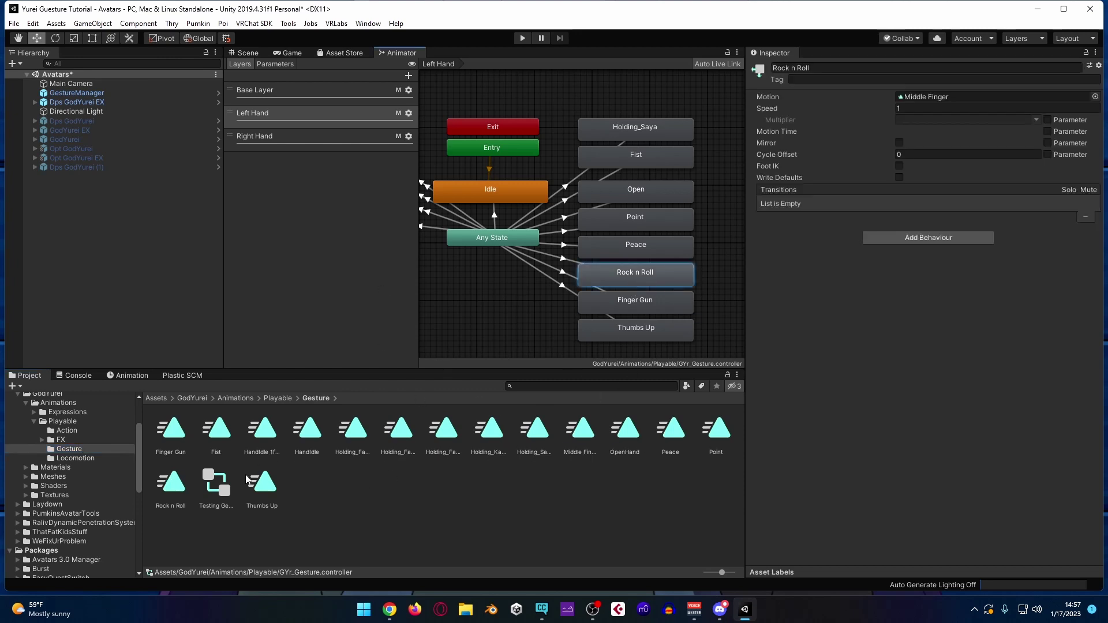
drag(817, 156, 923, 98)
click(277, 115)
click(284, 135)
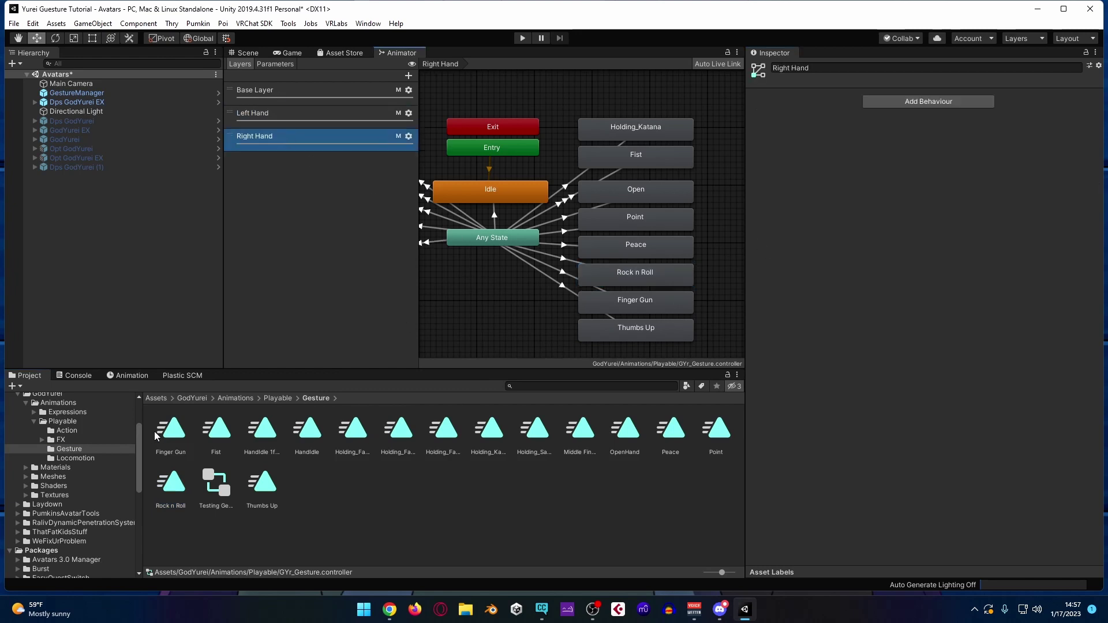
click(675, 283)
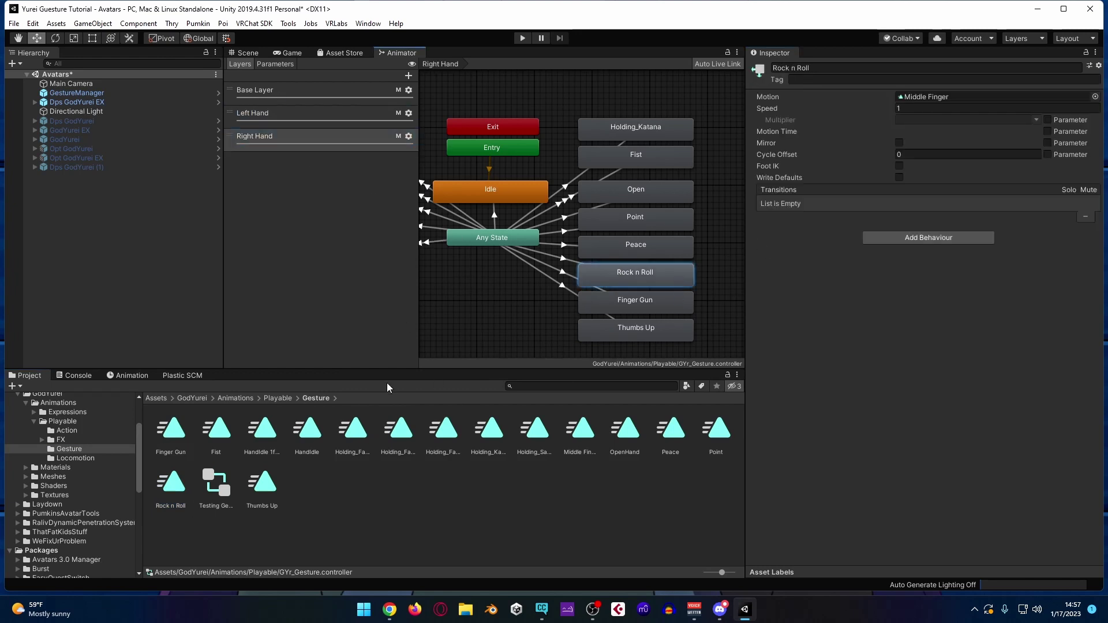
drag(861, 140, 933, 98)
click(521, 38)
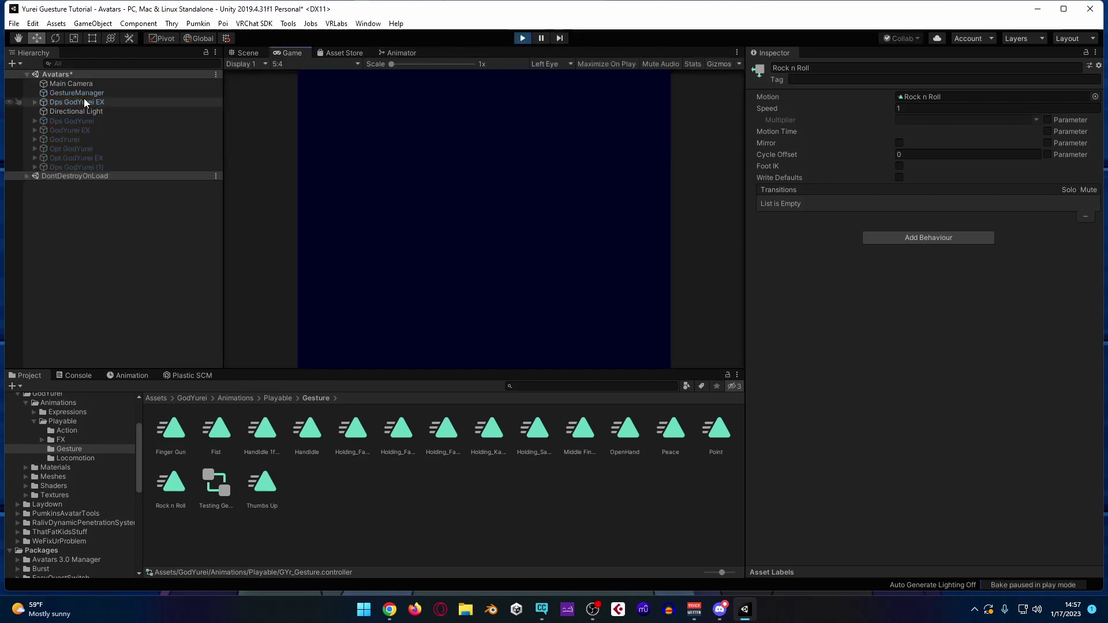
Step: Tick Left and Right Hand Rock&Roll in GestureManager and orbit the Scene view to check the hands
click(89, 94)
click(245, 53)
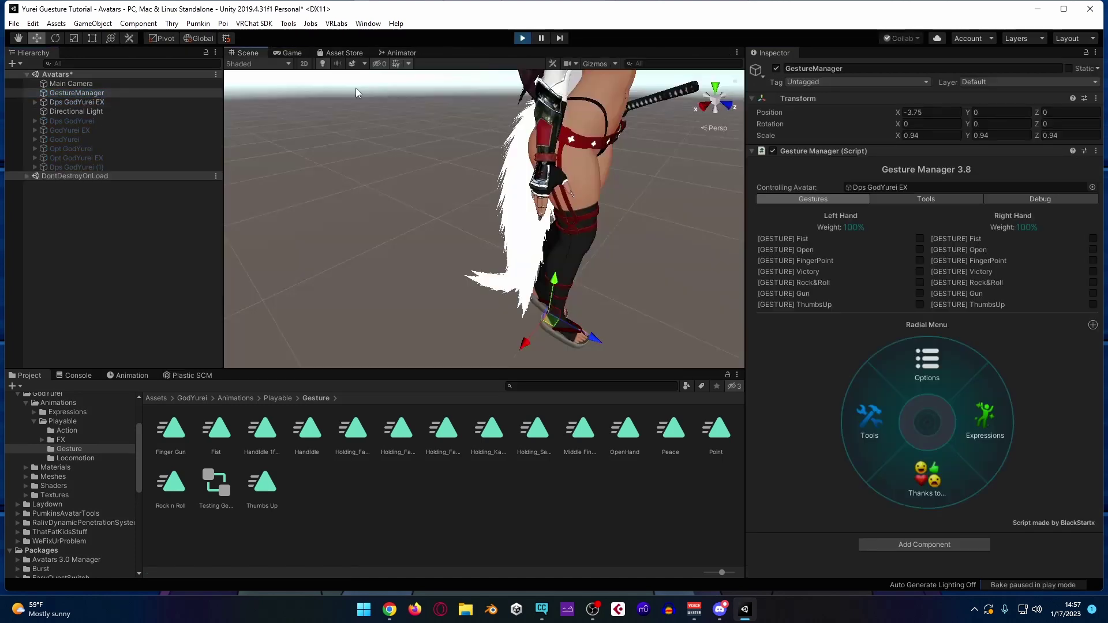
click(919, 284)
click(1092, 282)
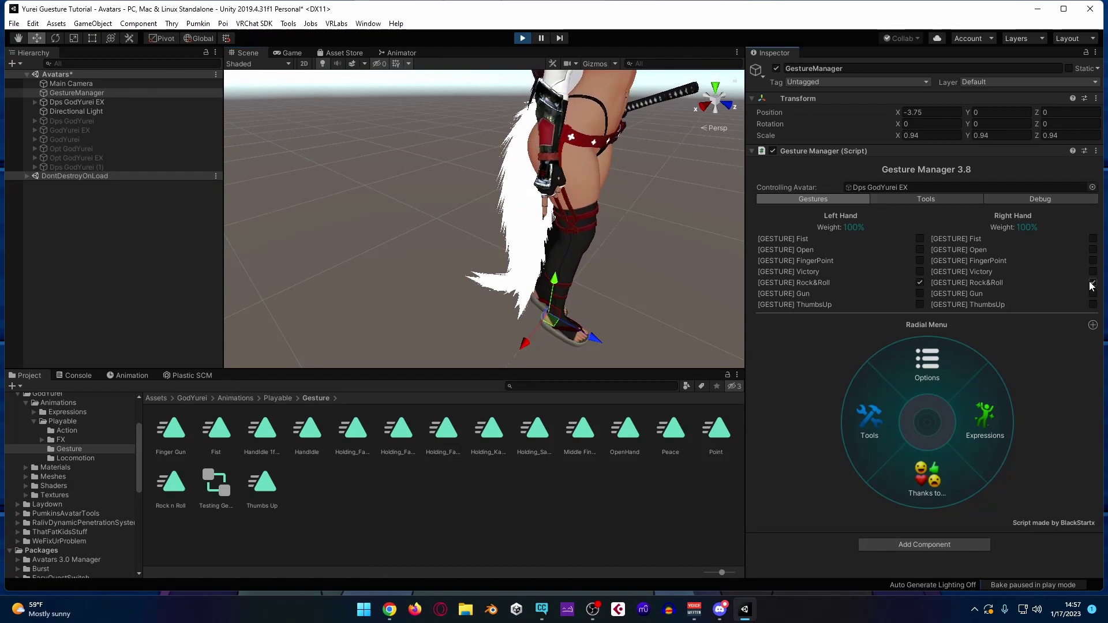
alt+drag(495, 192, 579, 232)
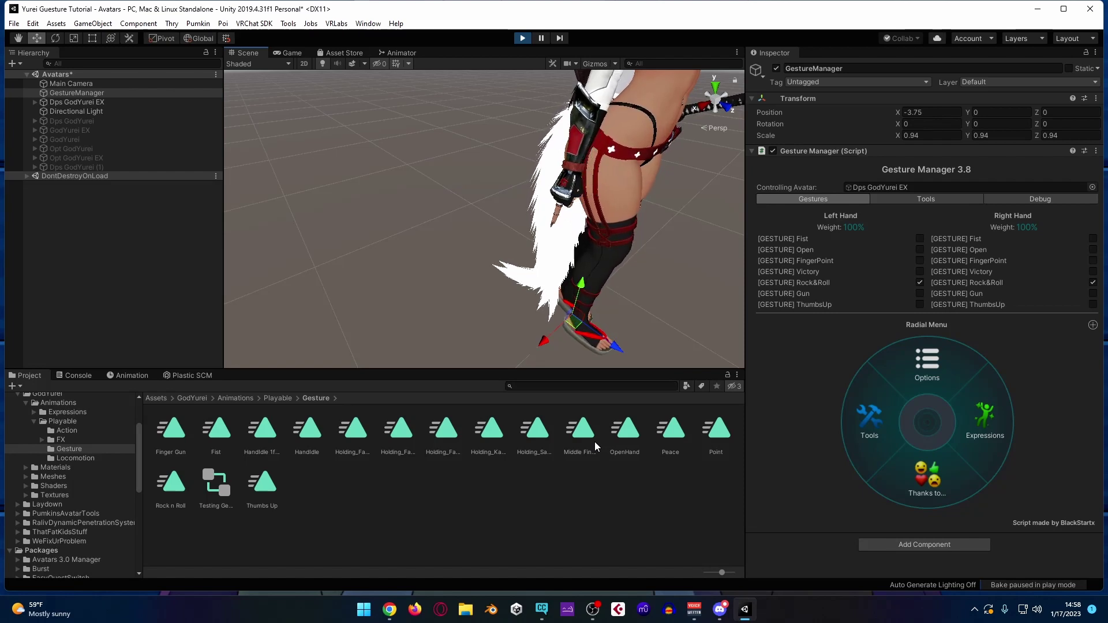
Step: Untick Right Hand then Left Hand Rock&Roll while moving the view to the avatar's face
click(1092, 283)
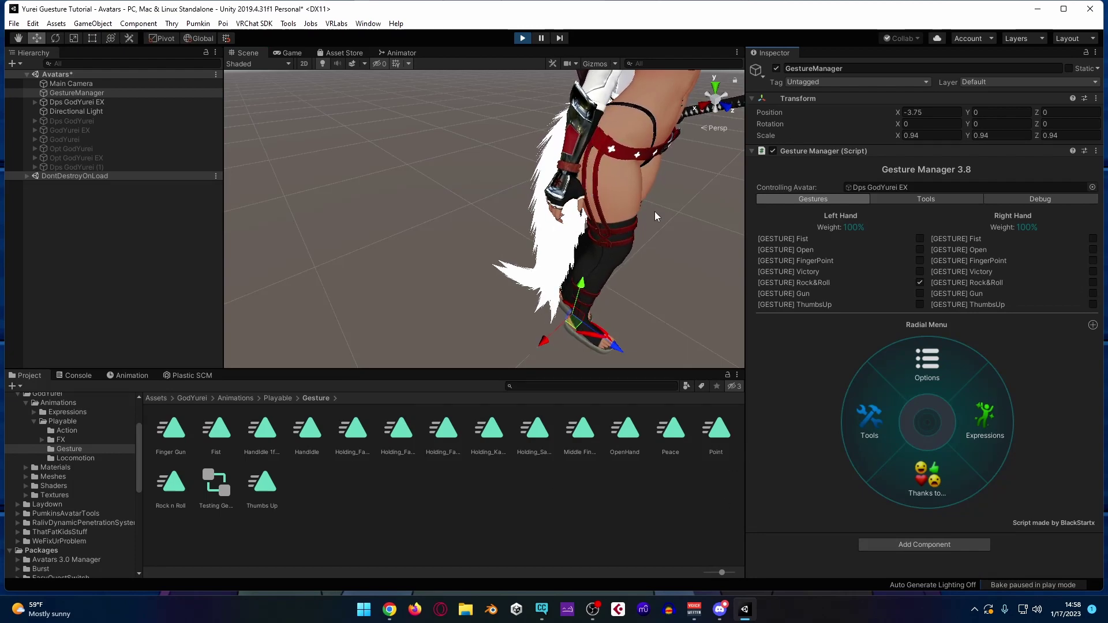
right_drag(645, 216, 625, 206)
mouse_move(625, 206)
middle_down()
mouse_move(638, 186)
mouse_move(629, 203)
middle_up()
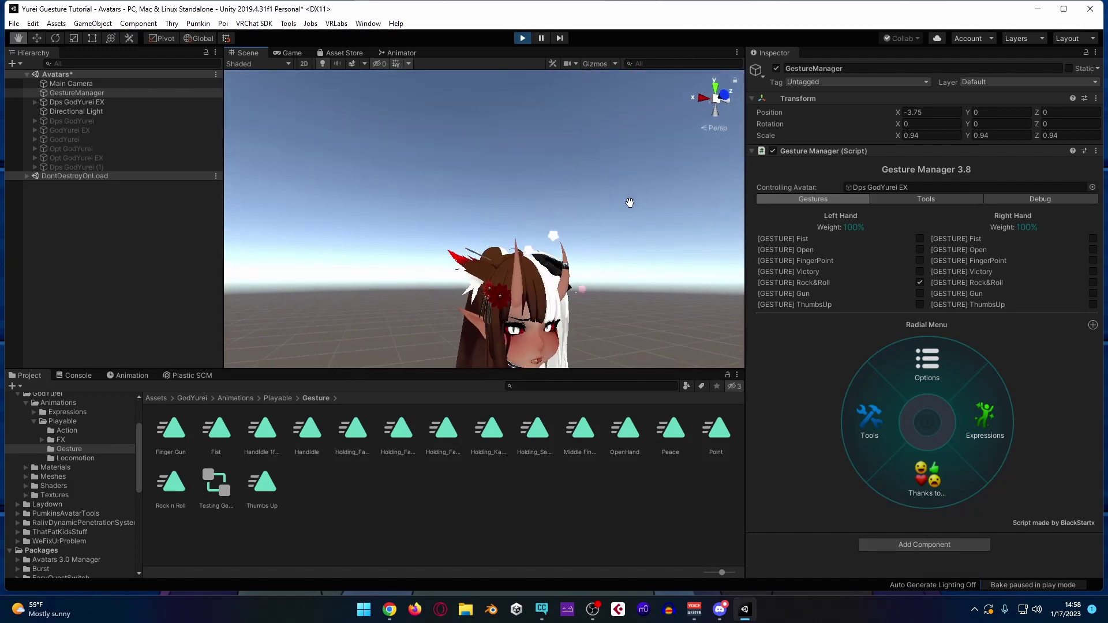
click(920, 282)
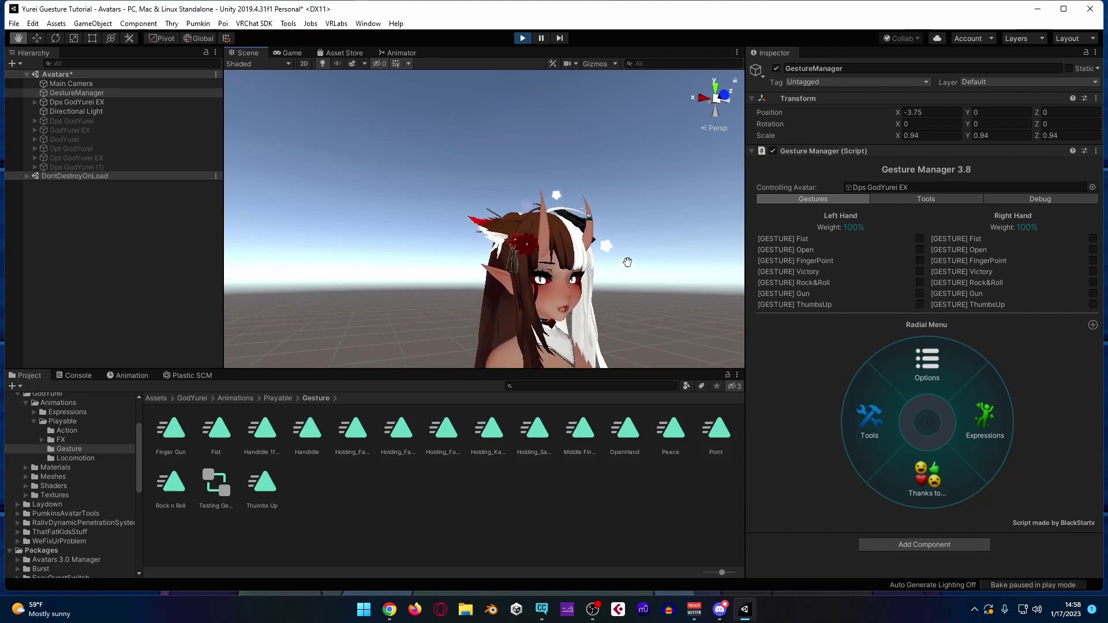